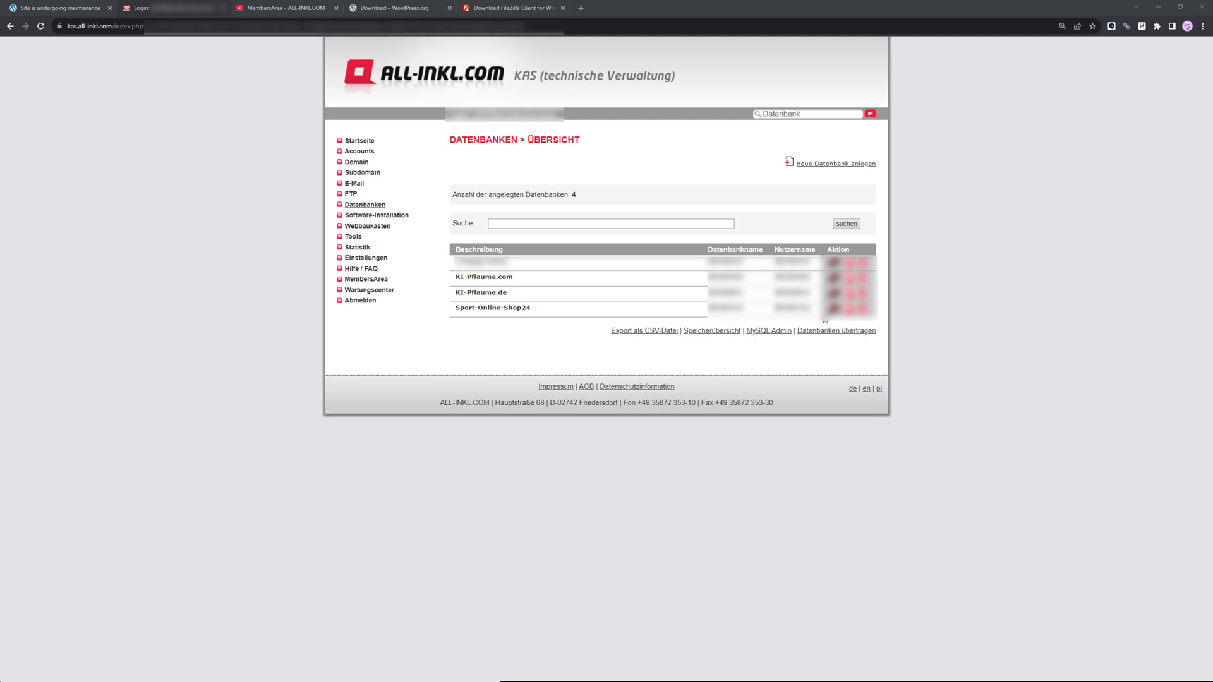
# Delete the Sport-Online-Shop24 database, entering its description Sport-Online-Shop24 as the confirmation.
pyautogui.click(52, 7)
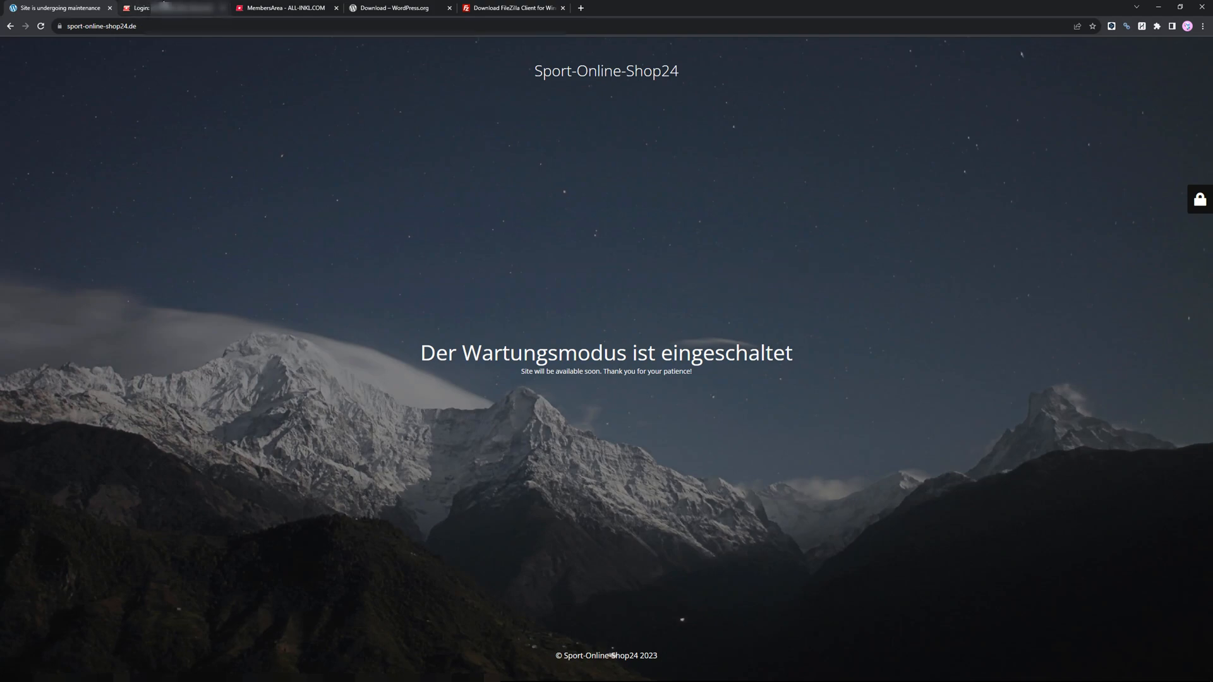
pyautogui.click(164, 7)
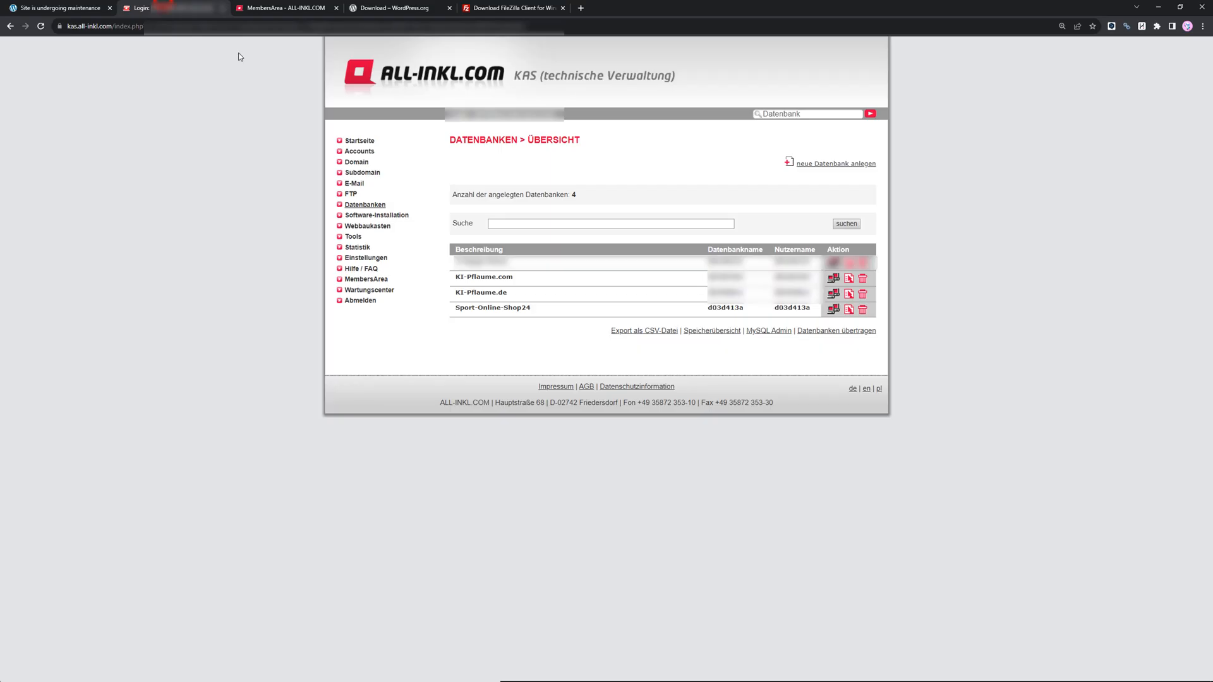
pyautogui.click(863, 310)
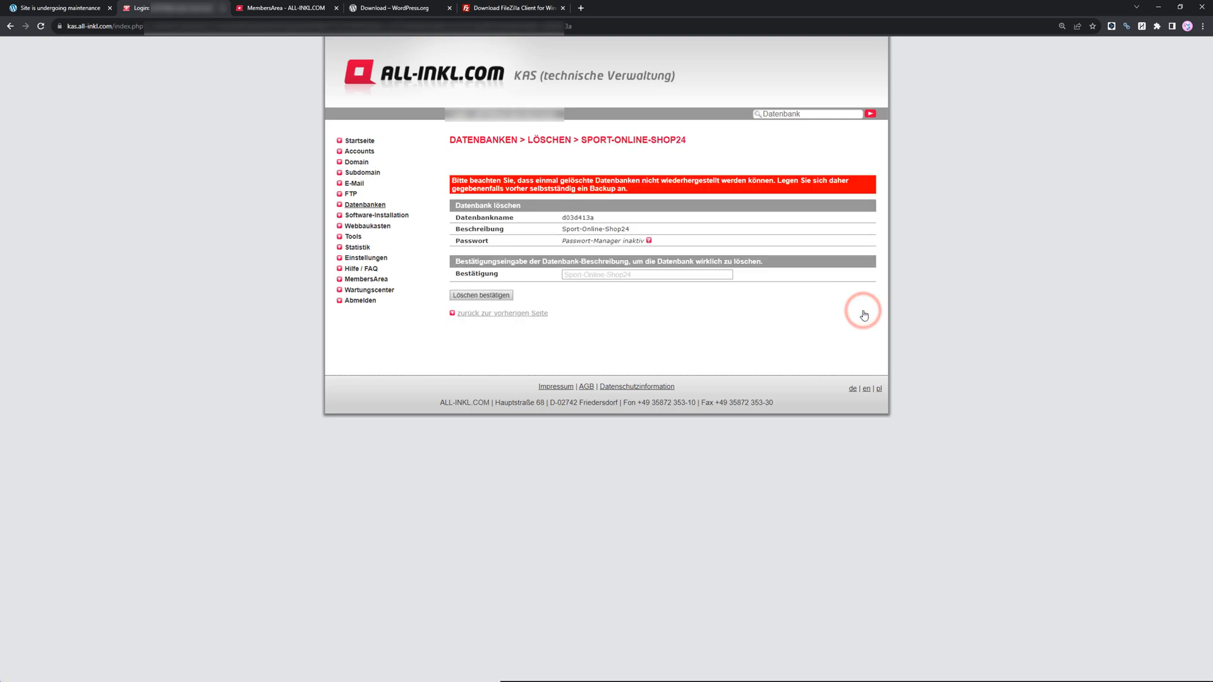
pyautogui.tripleClick(615, 229)
pyautogui.hotkey('ctrl', 'c')
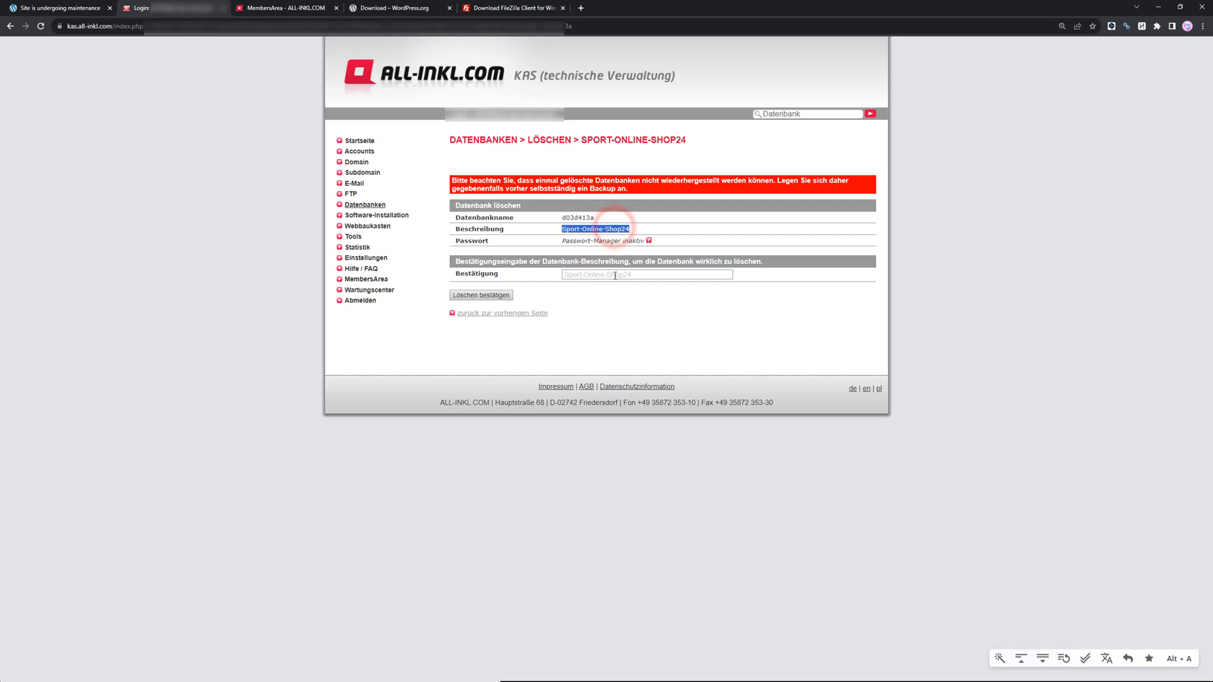
pyautogui.click(613, 275)
pyautogui.hotkey('ctrl', 'v')
pyautogui.click(496, 297)
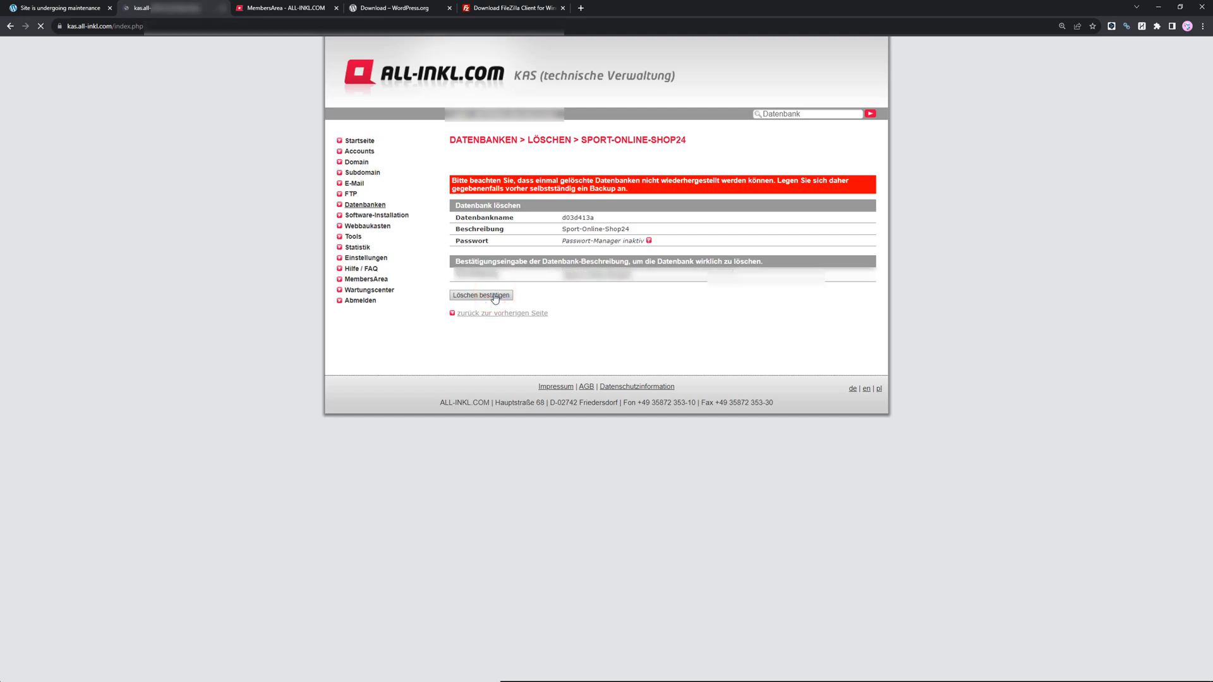
# Reload the shop website to check it after the database removal.
pyautogui.click(114, 6)
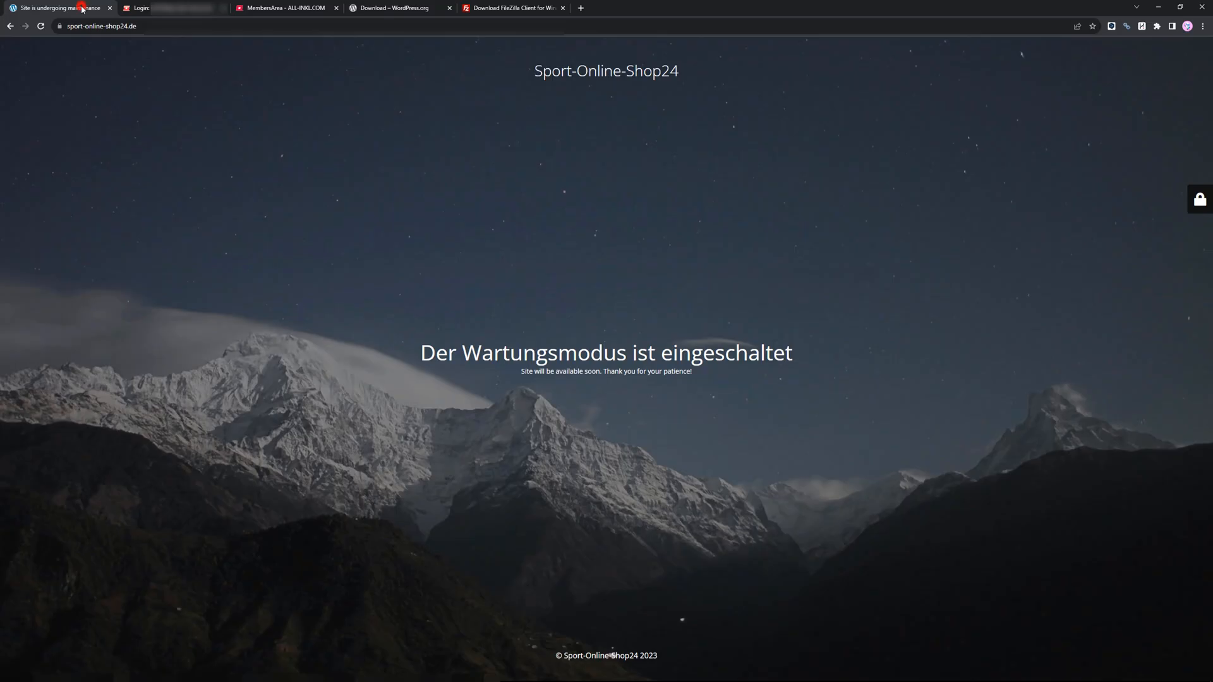
pyautogui.click(40, 27)
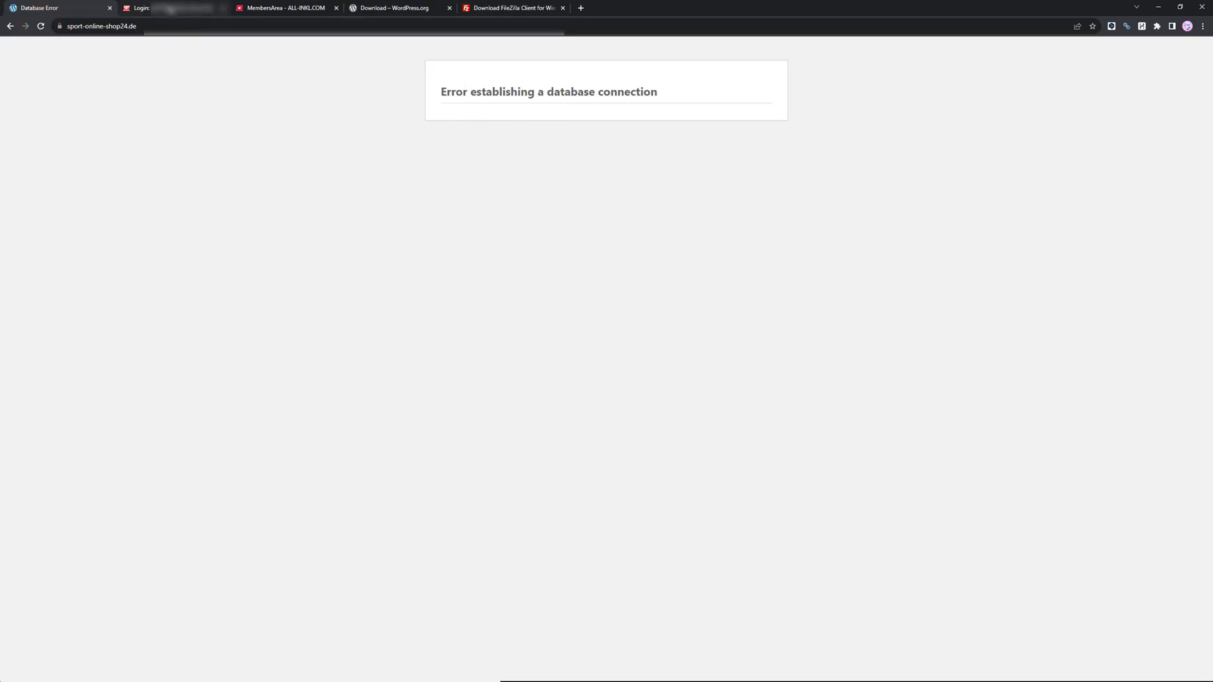
pyautogui.click(171, 8)
pyautogui.click(282, 8)
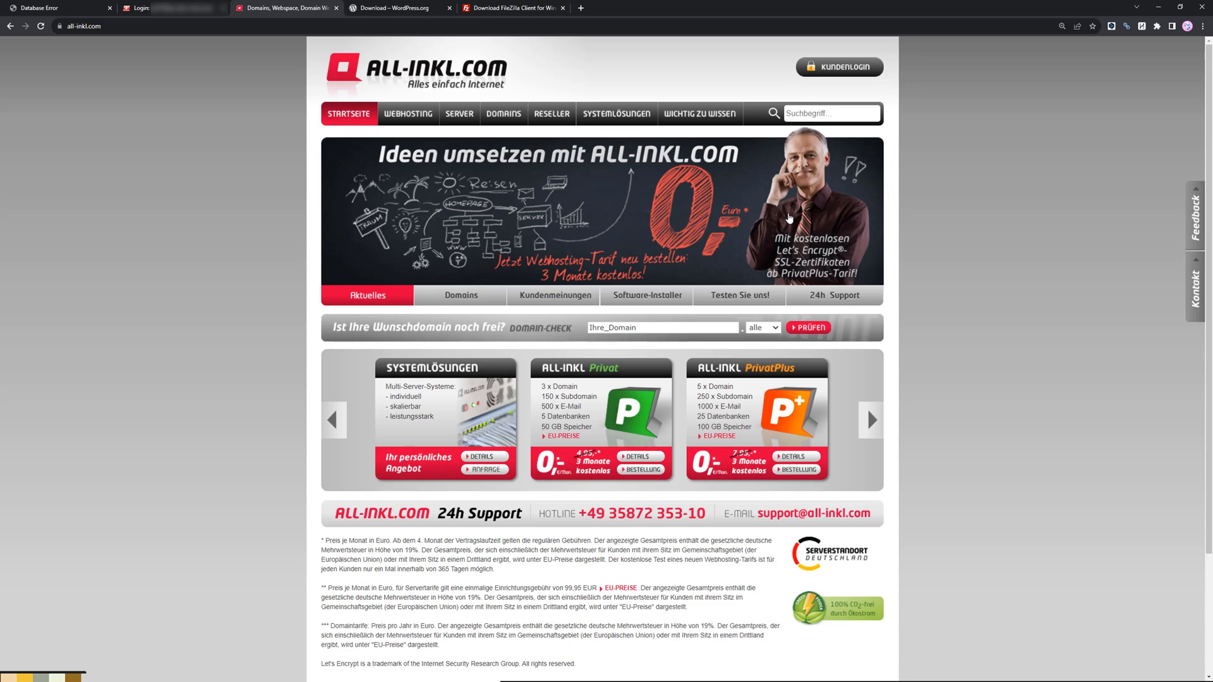
# Open the ALL-INKL Privat hosting plan page and review its included features.
pyautogui.click(77, 29)
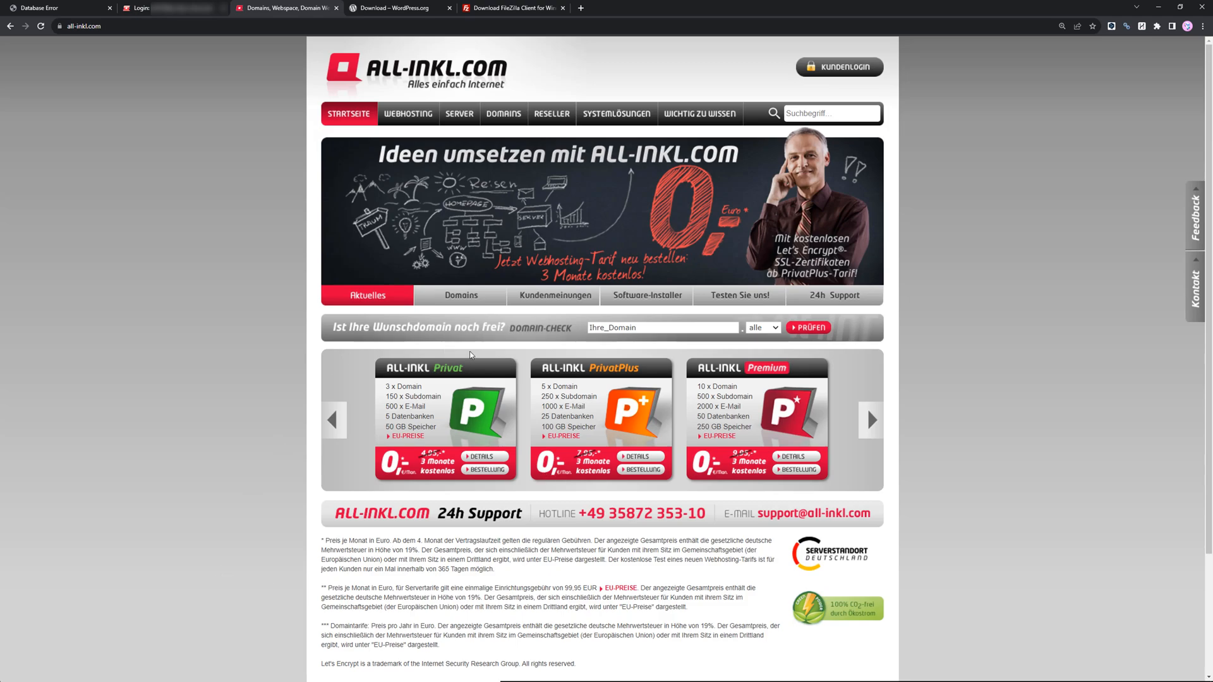
pyautogui.click(465, 374)
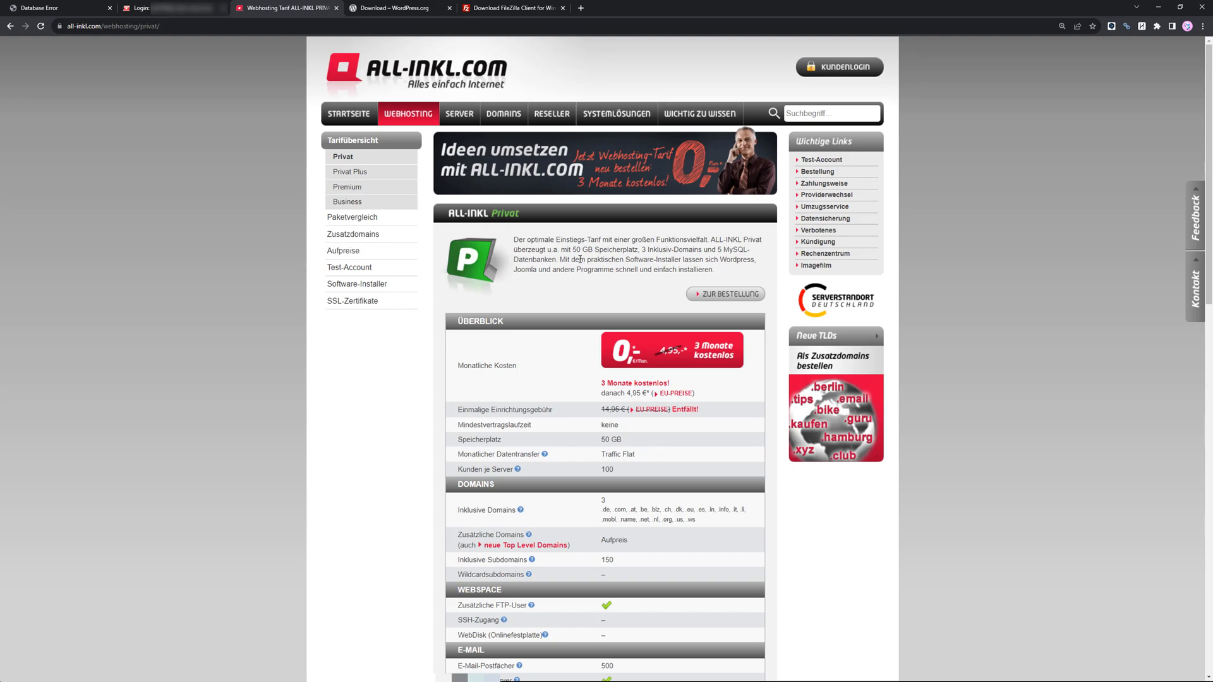
pyautogui.scroll(-1, 568, 309)
pyautogui.moveTo(578, 202); pyautogui.dragTo(642, 203)
pyautogui.click(642, 204)
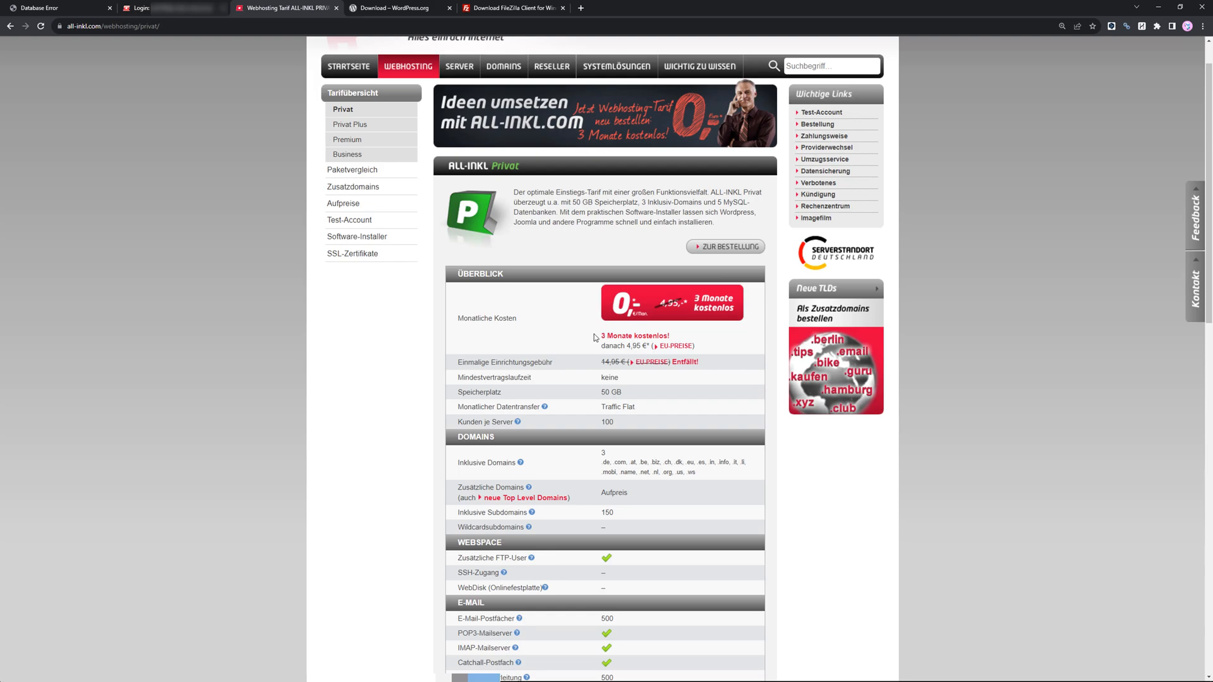
pyautogui.scroll(-1, 607, 354)
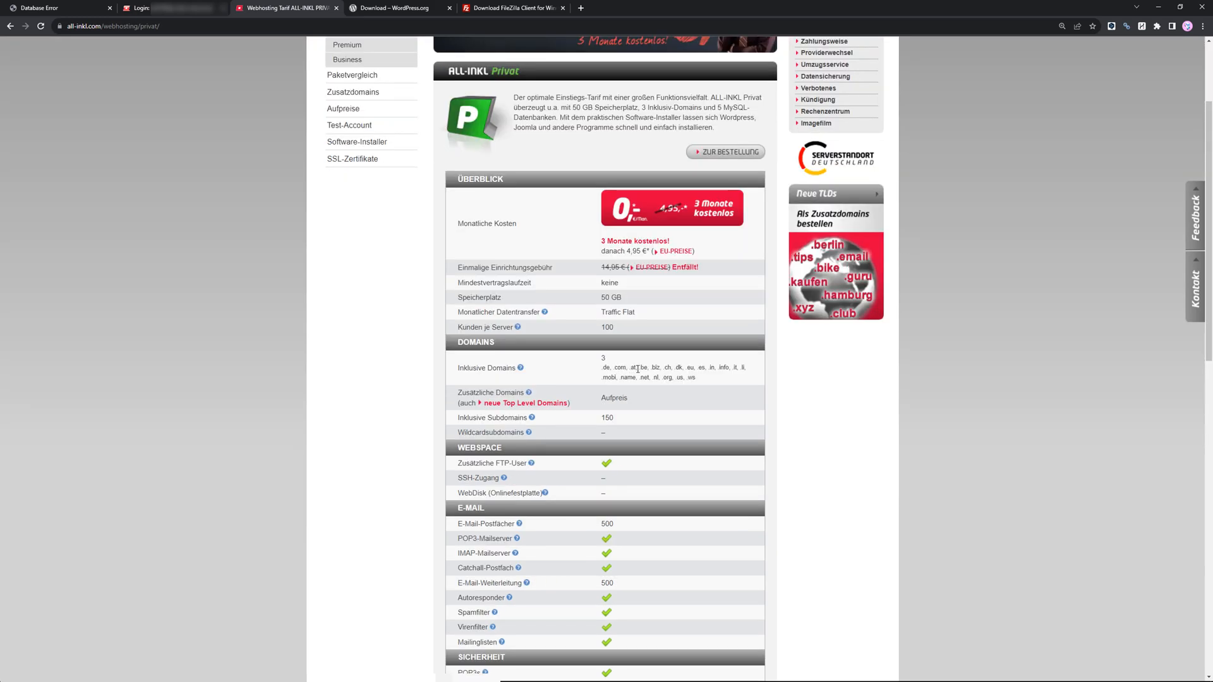
pyautogui.scroll(2, 644, 366)
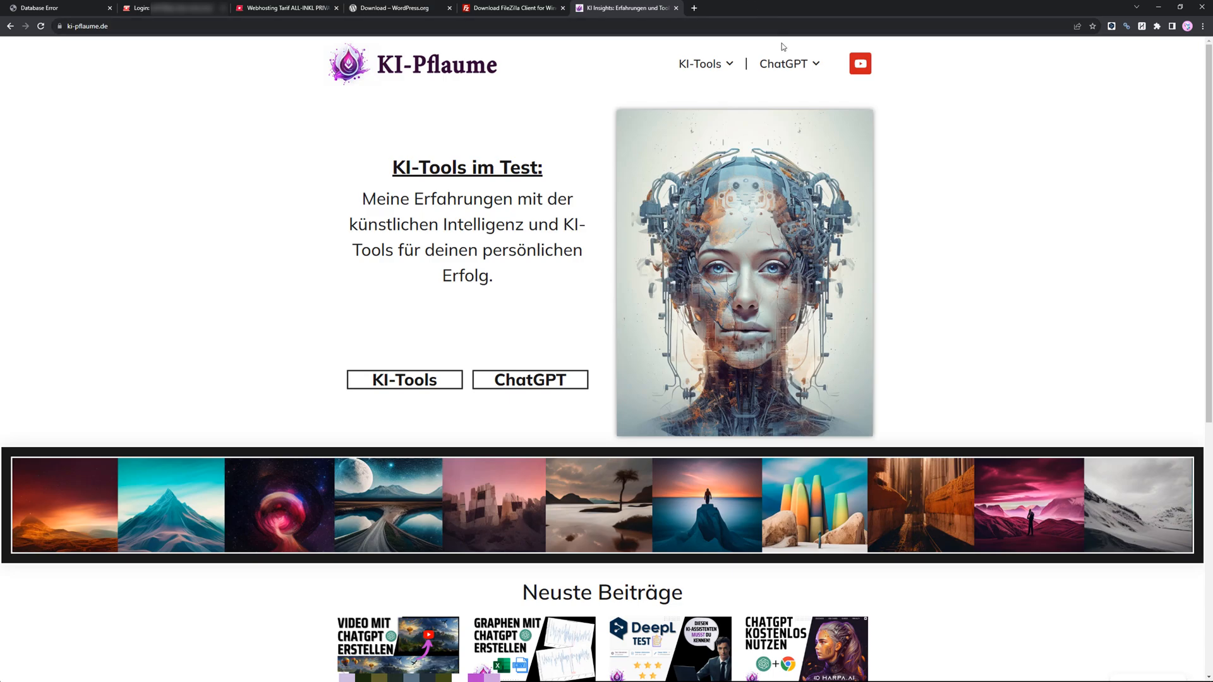
# Open the KI Text Tools page on the KI-Pflaume site and scroll through it.
pyautogui.moveTo(784, 64)
pyautogui.click(774, 108)
pyautogui.moveTo(699, 65)
pyautogui.click(705, 105)
pyautogui.click(697, 150)
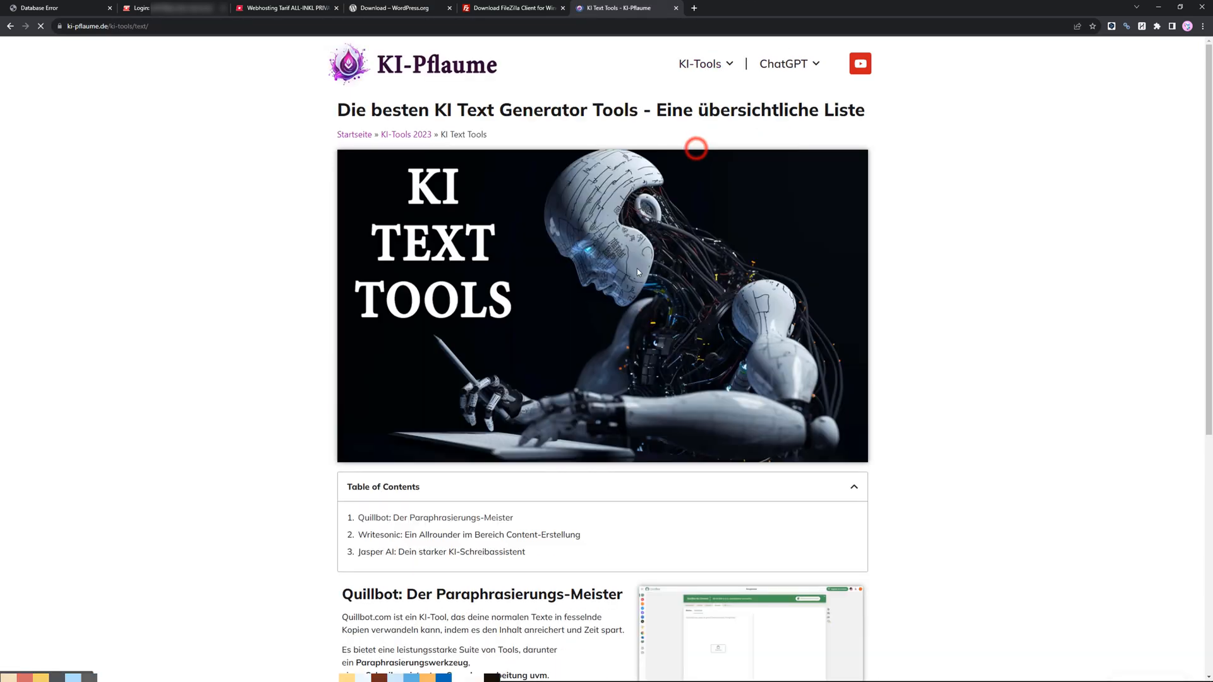
pyautogui.scroll(-5, 617, 348)
pyautogui.scroll(6, 618, 460)
pyautogui.scroll(-6, 617, 458)
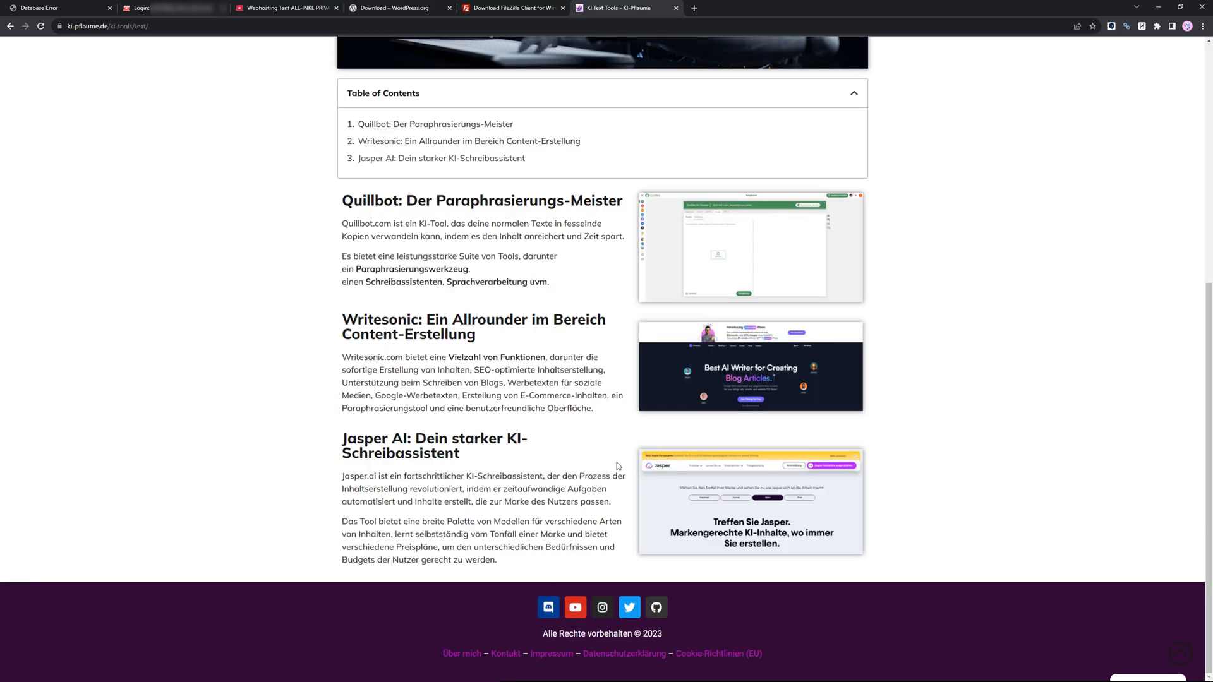
pyautogui.scroll(6, 619, 430)
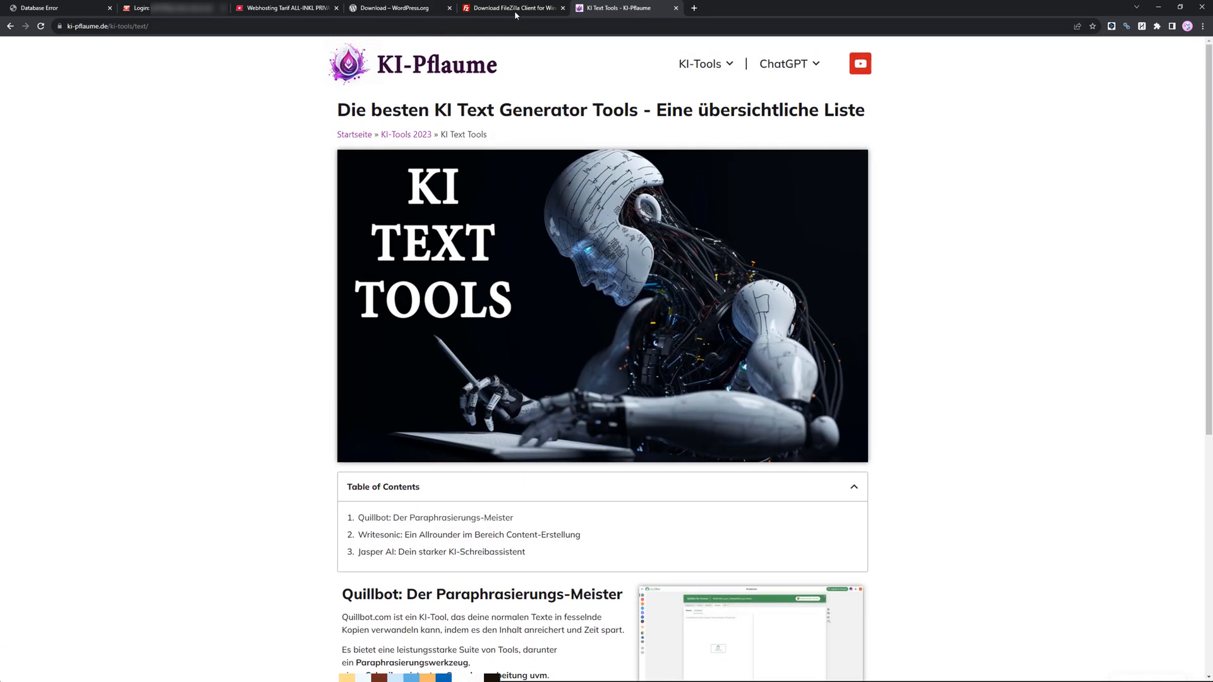
# Log in to the ALL-INKL MembersArea and view the contract management overview.
pyautogui.click(284, 8)
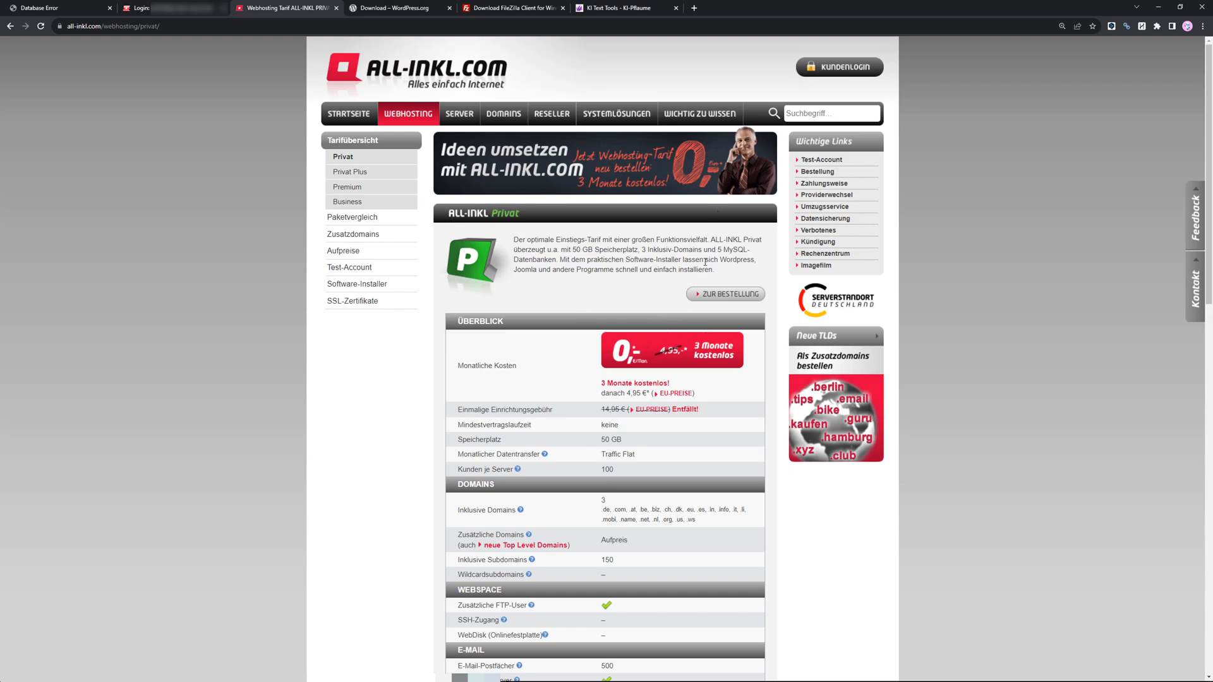
pyautogui.click(839, 73)
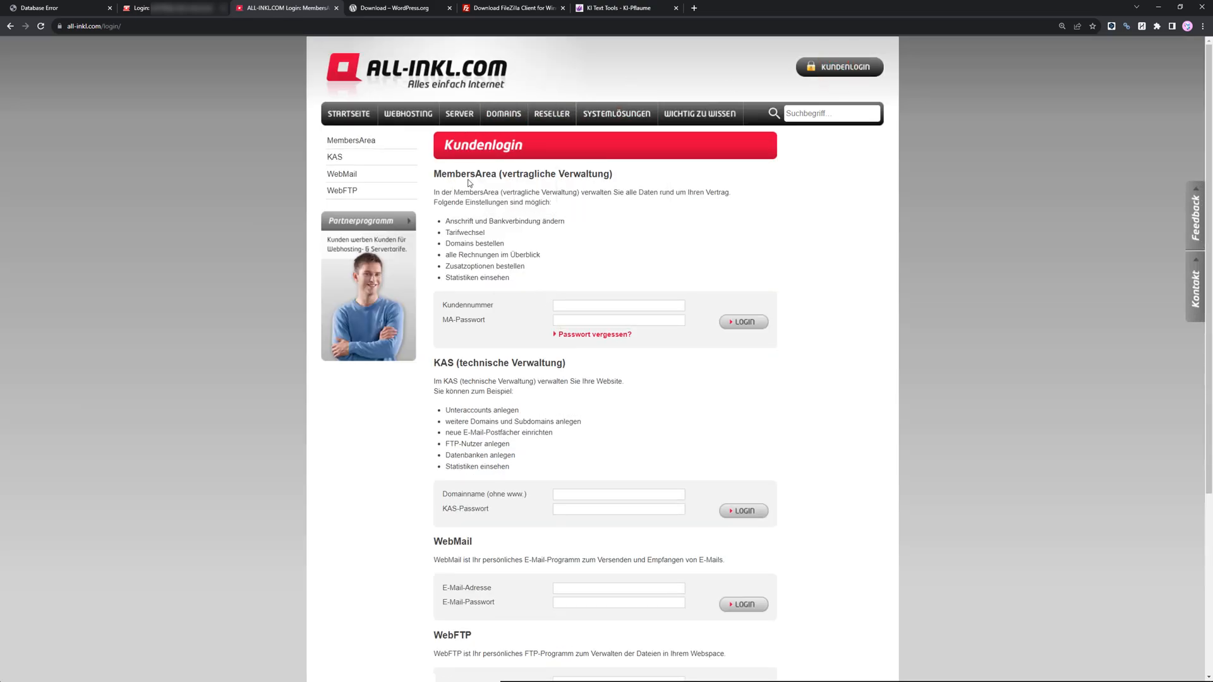
pyautogui.click(556, 305)
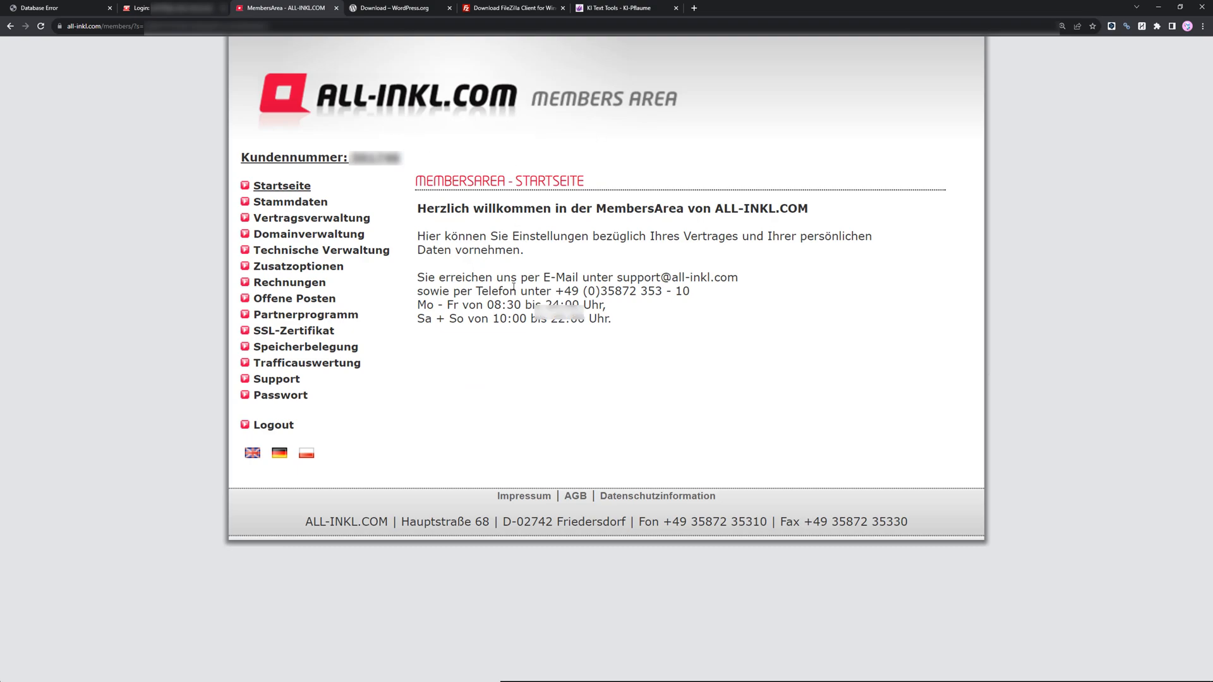
pyautogui.click(316, 219)
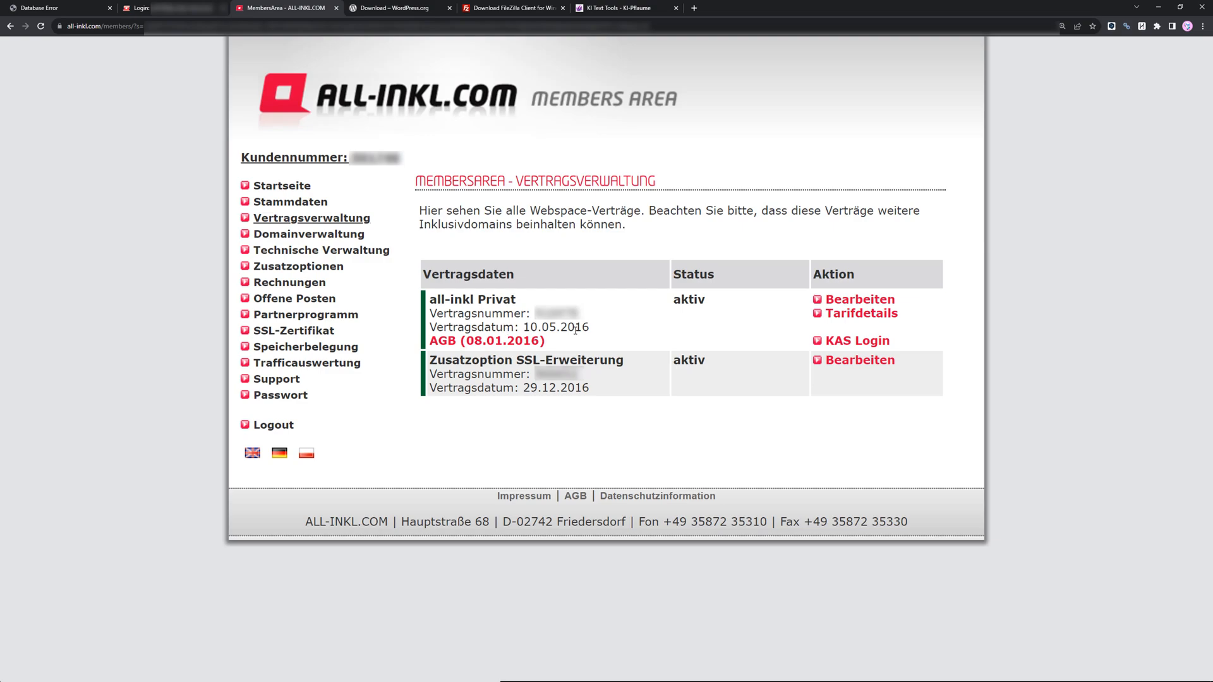
pyautogui.moveTo(590, 328); pyautogui.dragTo(427, 324)
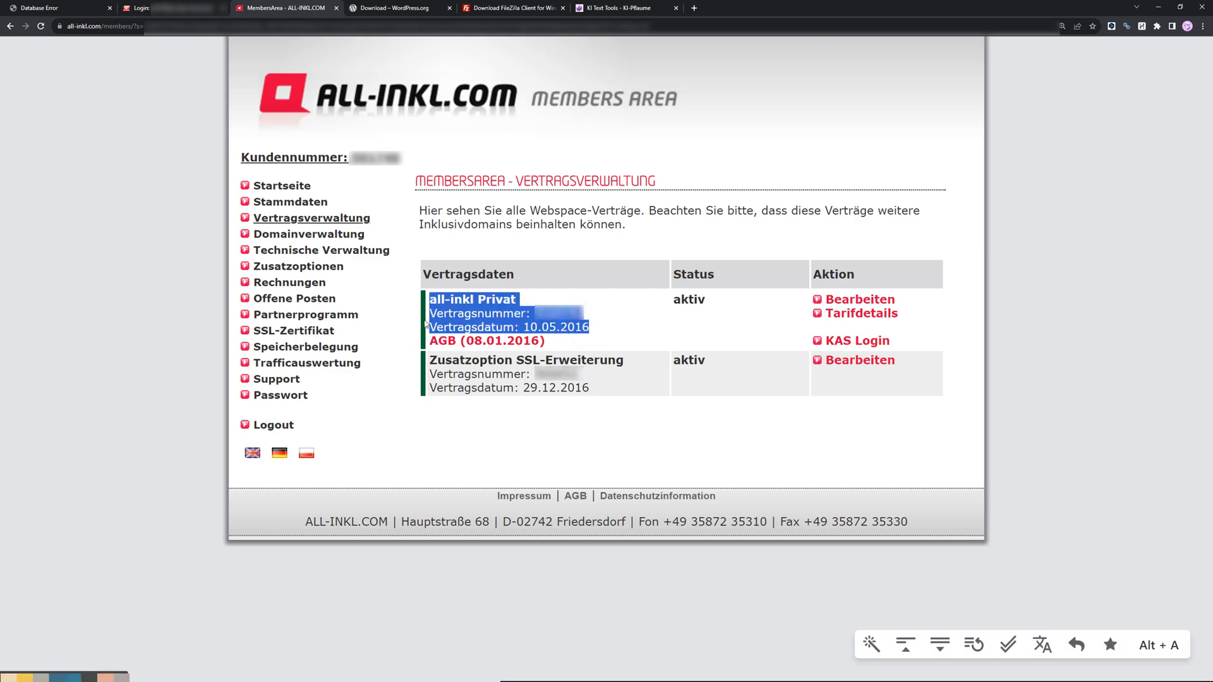
pyautogui.click(473, 379)
# Try to request the new domain heilsteine24.de in the domain management, then go back to the form.
pyautogui.click(309, 235)
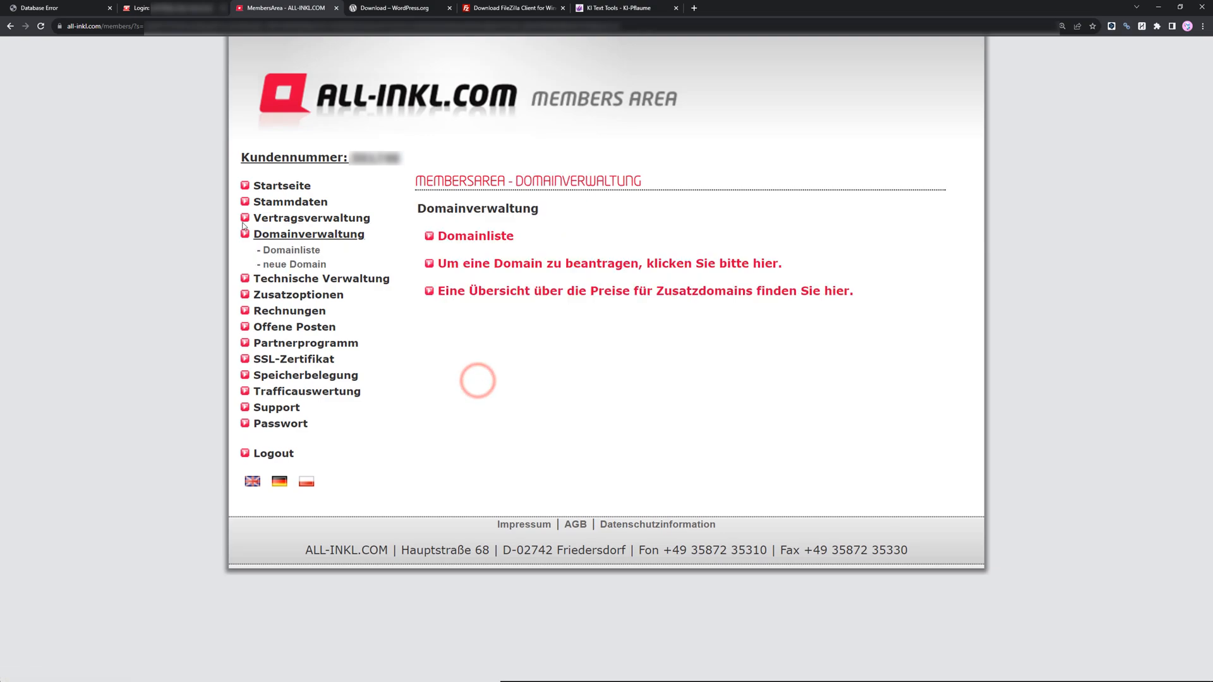
pyautogui.click(278, 266)
pyautogui.click(502, 287)
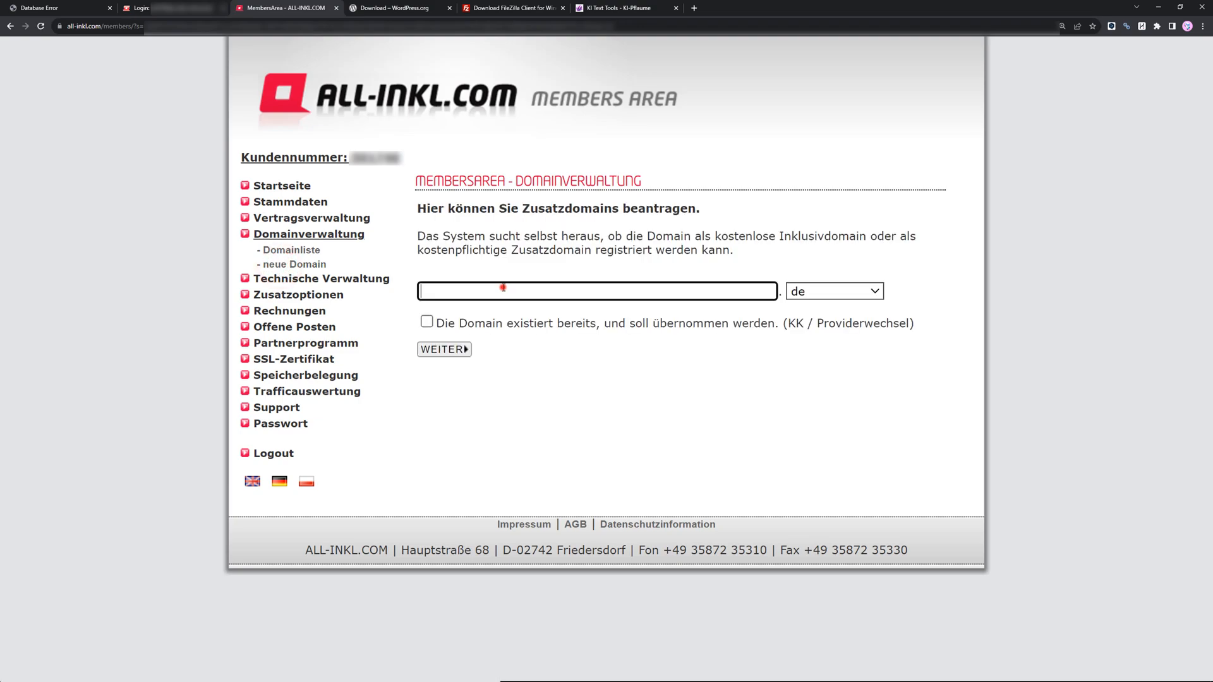
pyautogui.moveTo(414, 213); pyautogui.dragTo(683, 228)
pyautogui.click(681, 239)
pyautogui.click(521, 291)
pyautogui.write('heilsteine24')
pyautogui.click(450, 355)
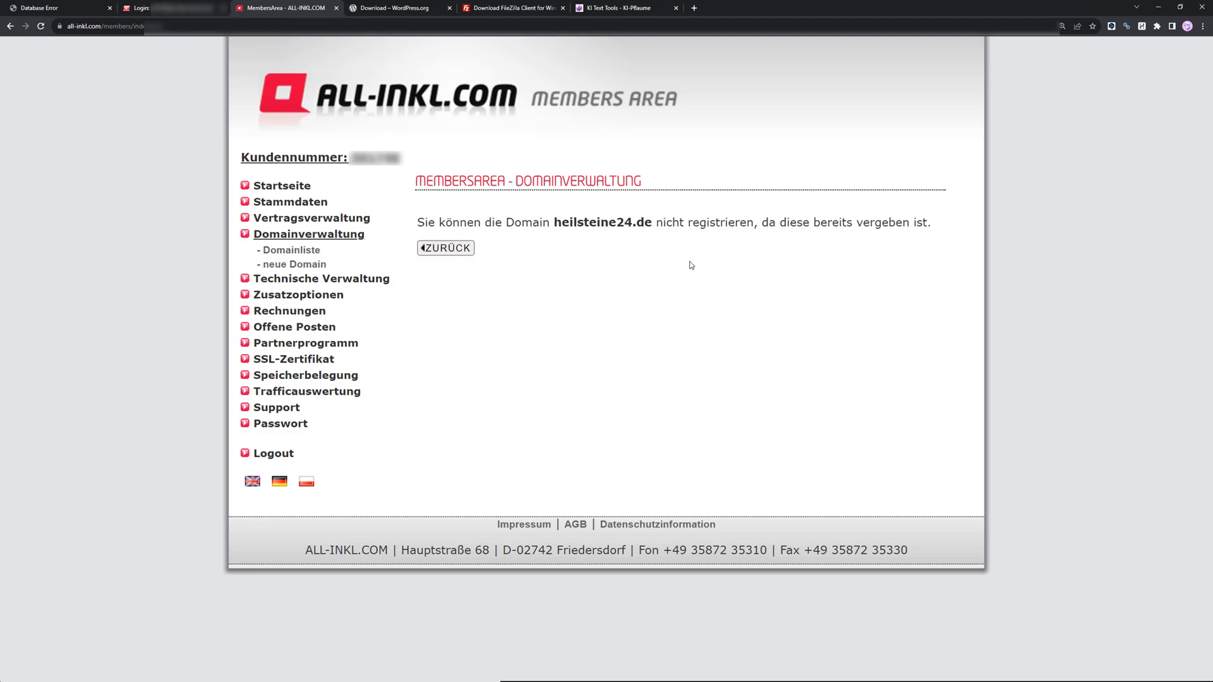
pyautogui.click(435, 248)
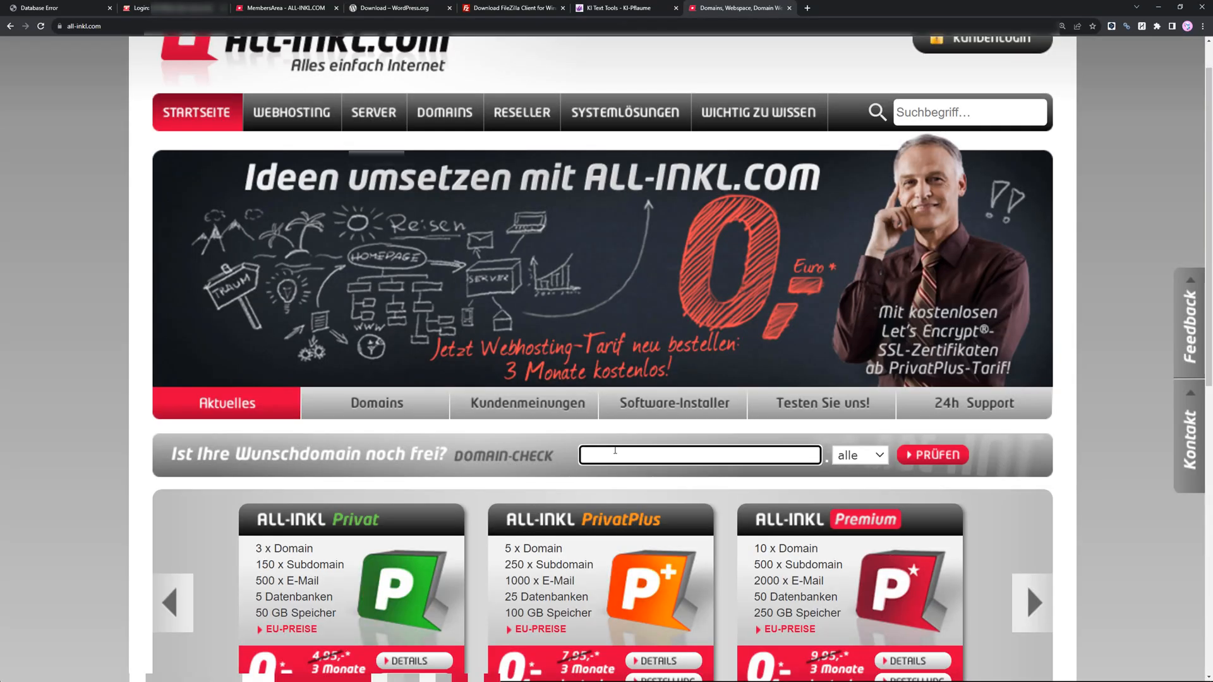
# Run the public domain check for heilsteine and review which endings are available.
pyautogui.write('heilsteine')
pyautogui.click(927, 452)
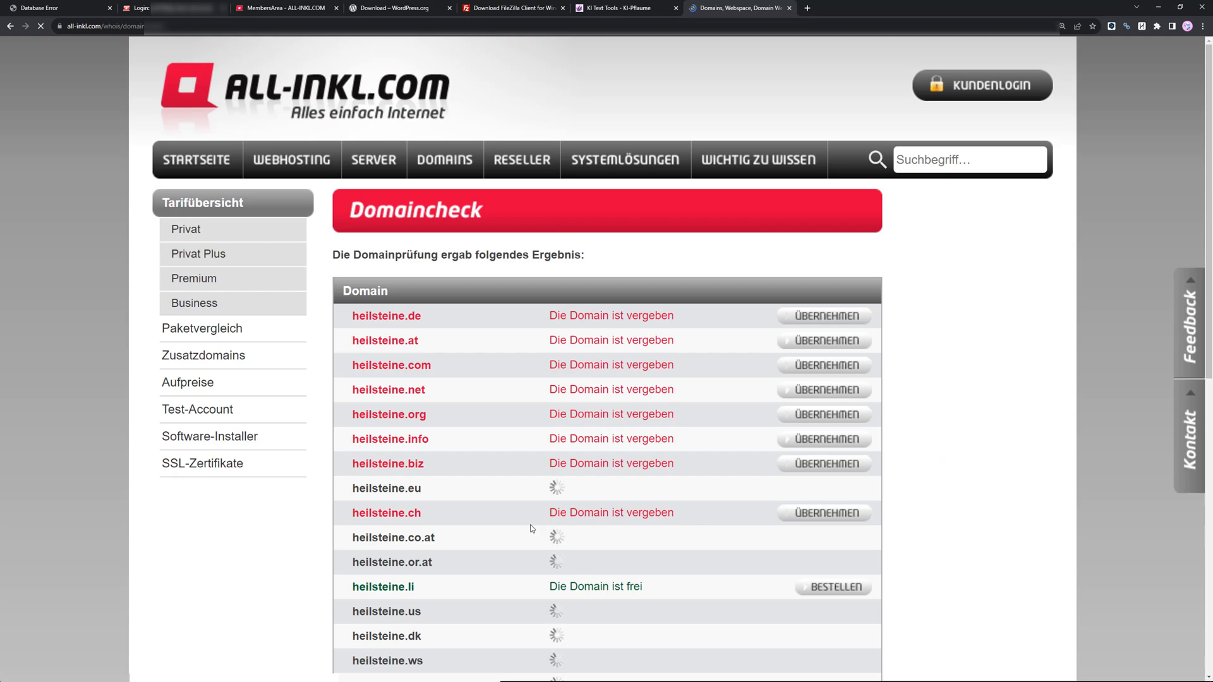
pyautogui.scroll(-2, 533, 528)
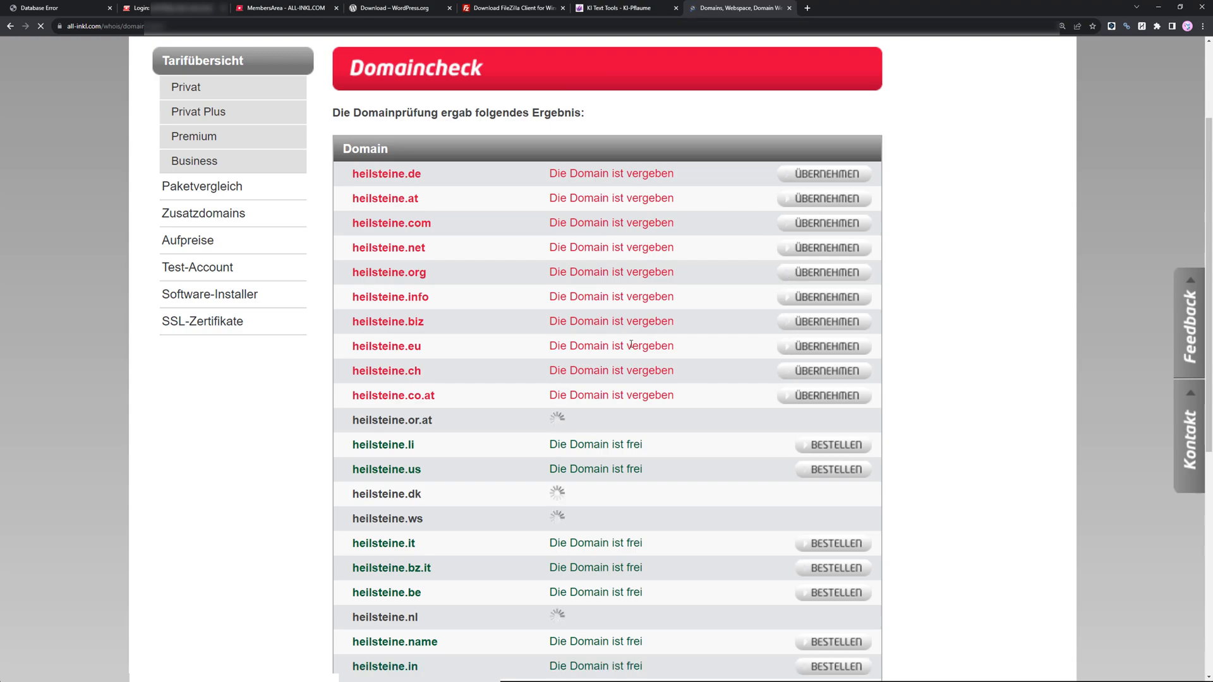
pyautogui.moveTo(407, 346); pyautogui.dragTo(338, 355)
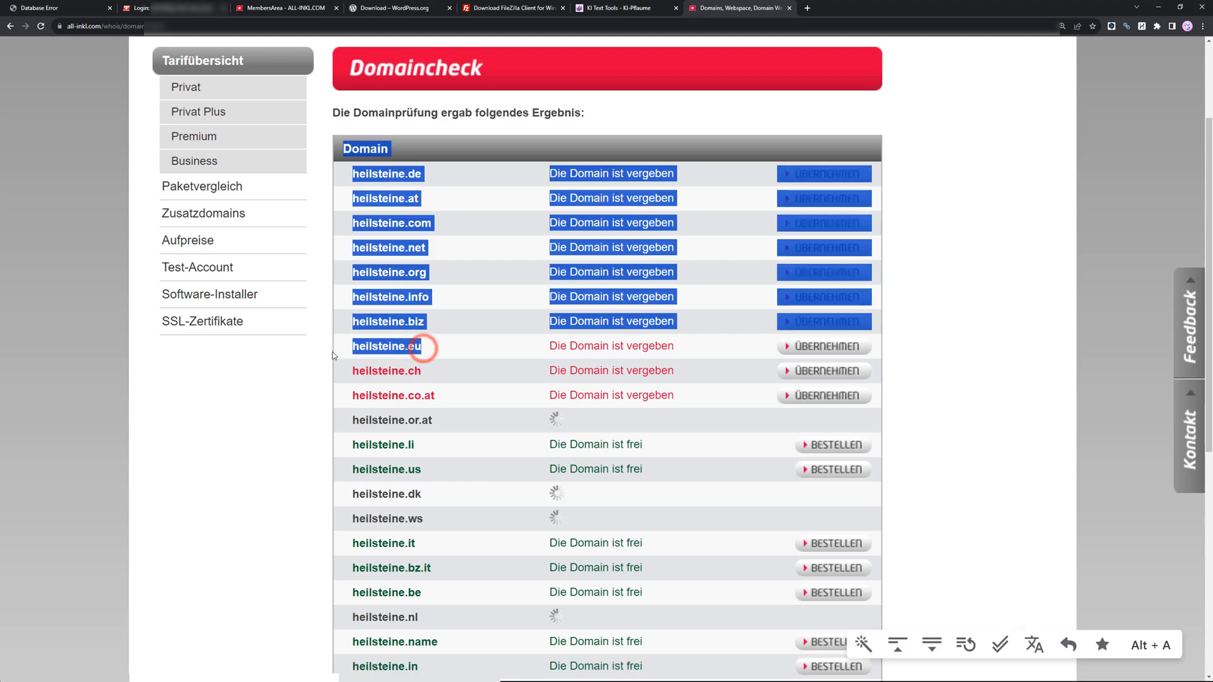
pyautogui.click(410, 351)
pyautogui.scroll(2, 408, 373)
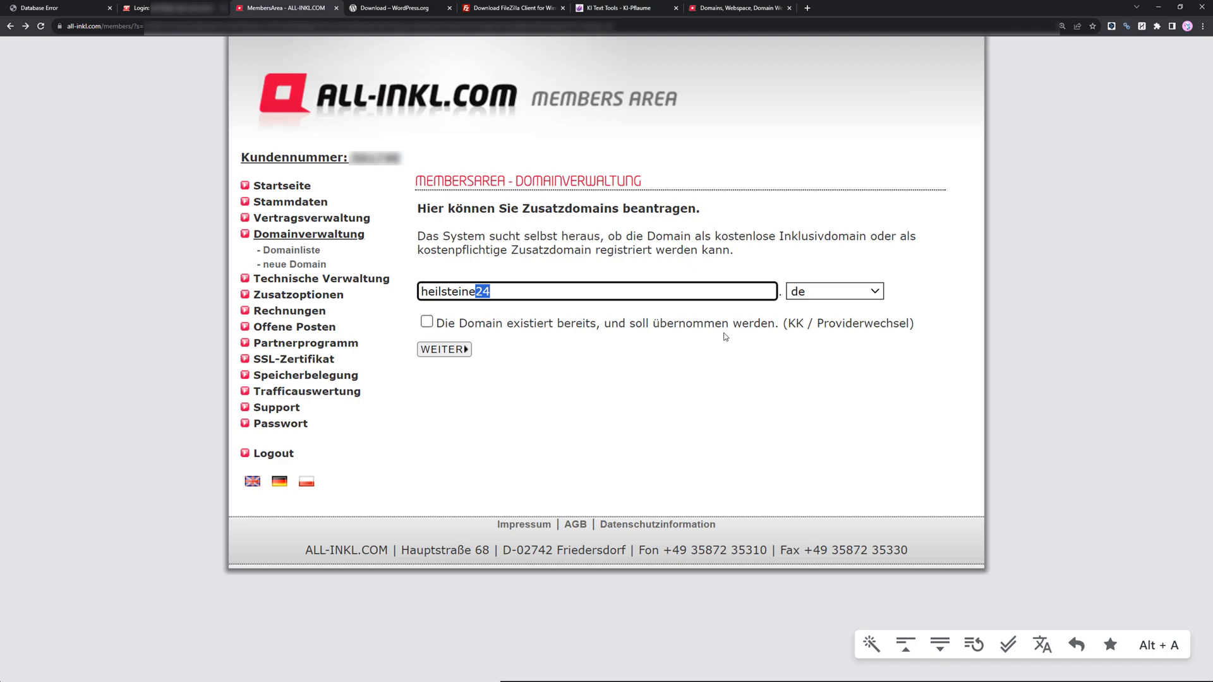
# Request the domain heilsteine-online-kaufenxy.de and create it in the KAS with one click.
pyautogui.write('-onlin')
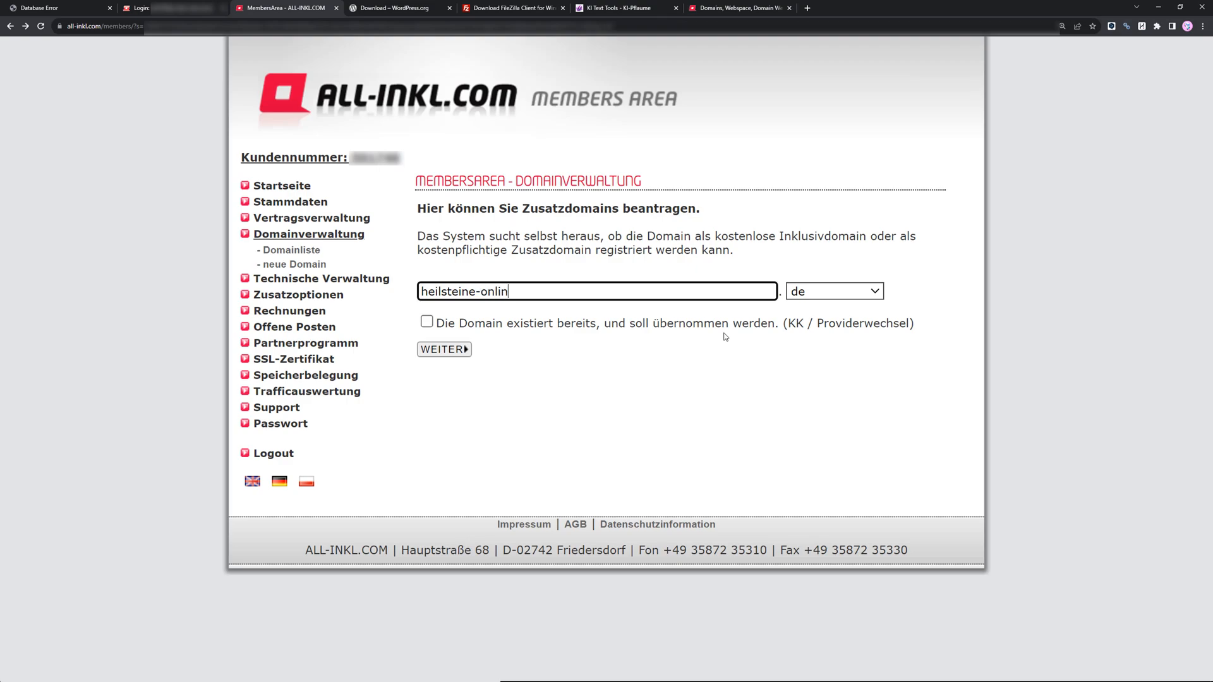
pyautogui.write('e-kaufenxy')
pyautogui.click(456, 347)
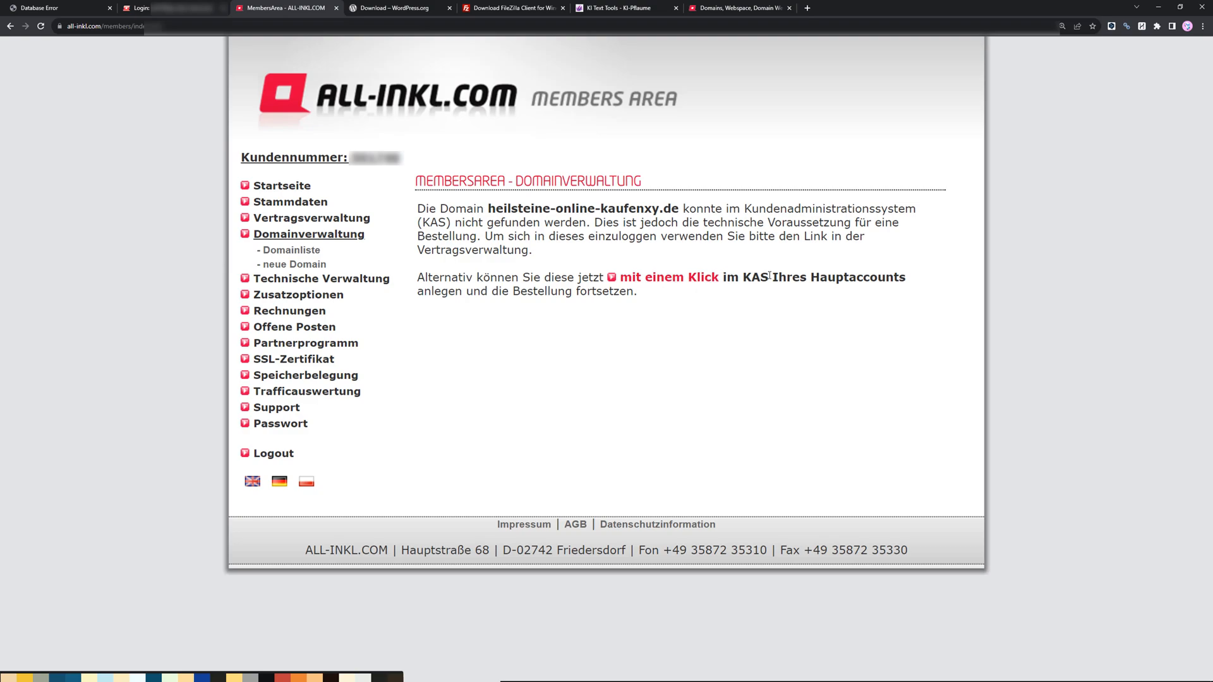
pyautogui.click(649, 281)
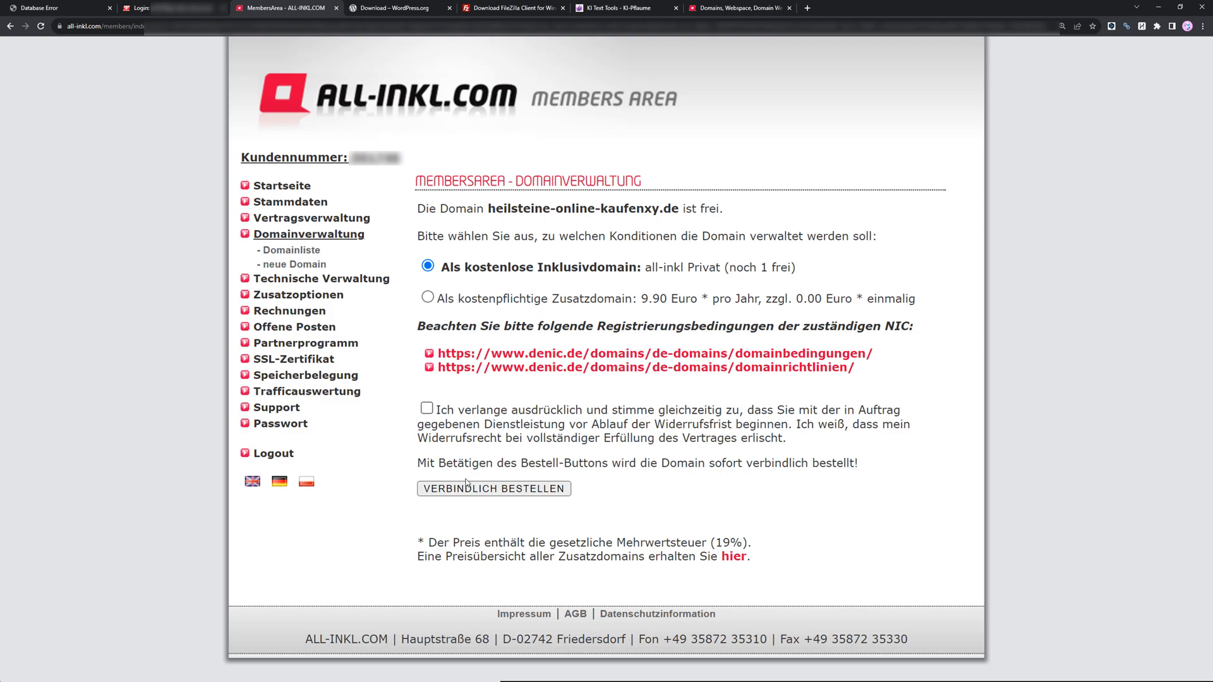
# Open the list of domains across all contracts.
pyautogui.click(290, 250)
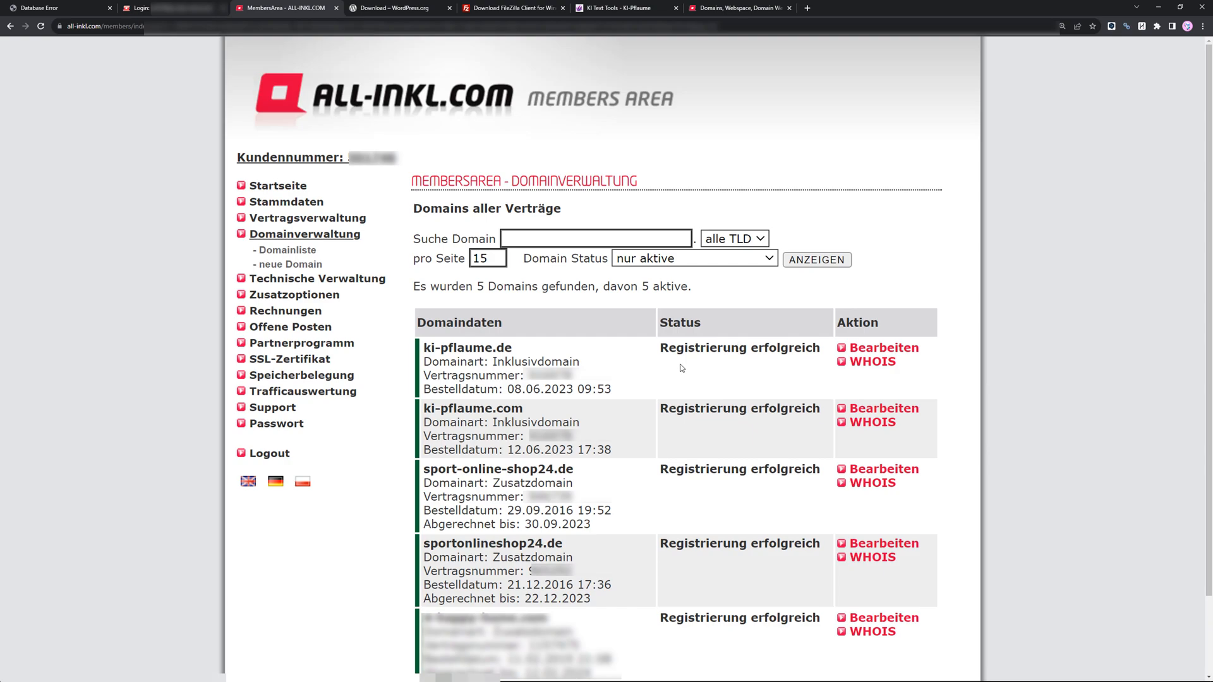
pyautogui.click(278, 253)
# Switch to the WordPress download page and highlight the WordPress title.
pyautogui.click(383, 9)
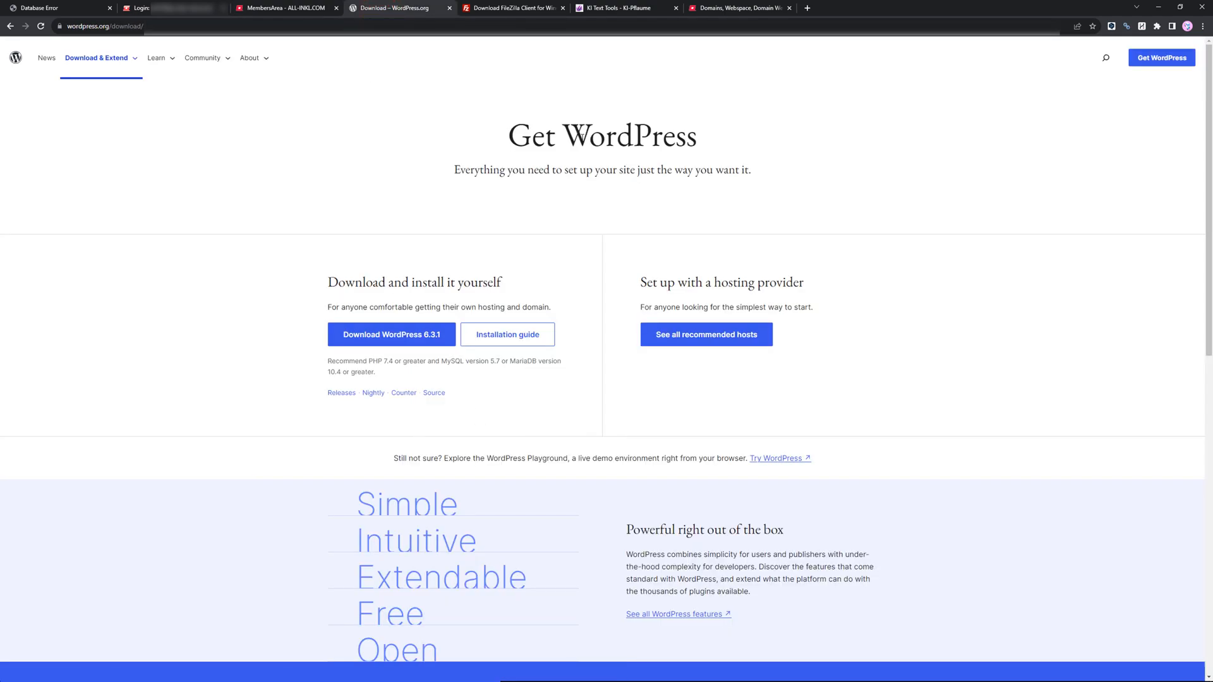
pyautogui.moveTo(587, 135); pyautogui.dragTo(709, 141)
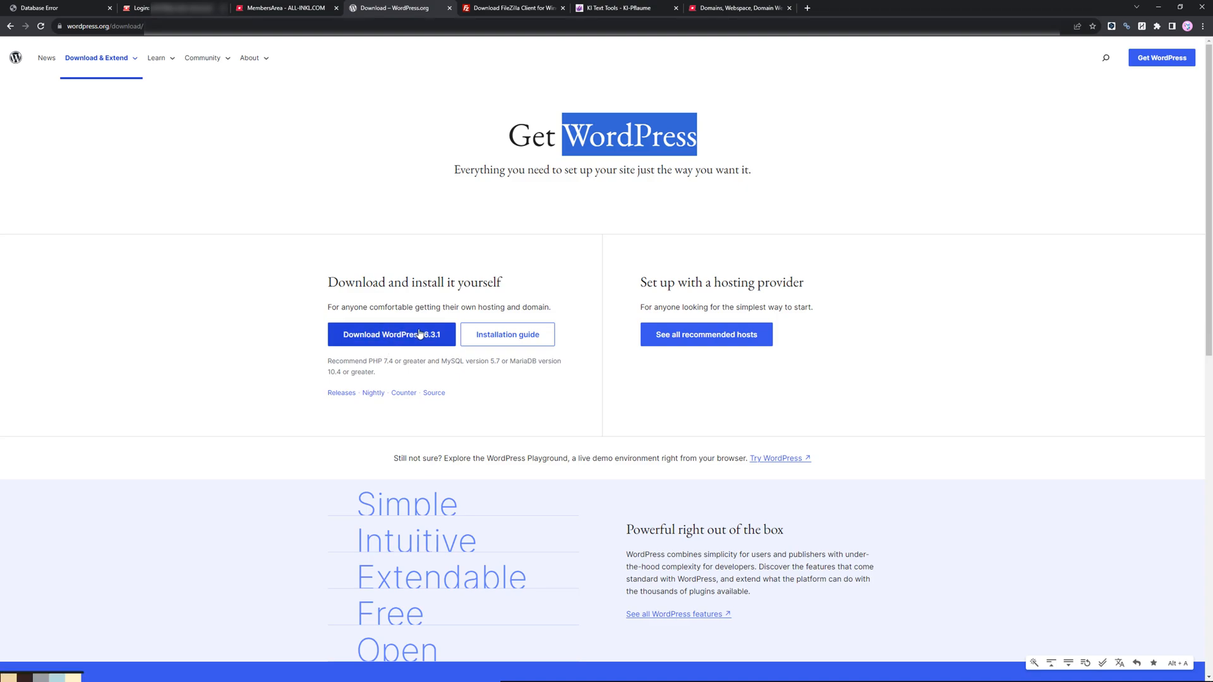
# Download WordPress 6.3.1 from the WordPress download page.
pyautogui.click(388, 344)
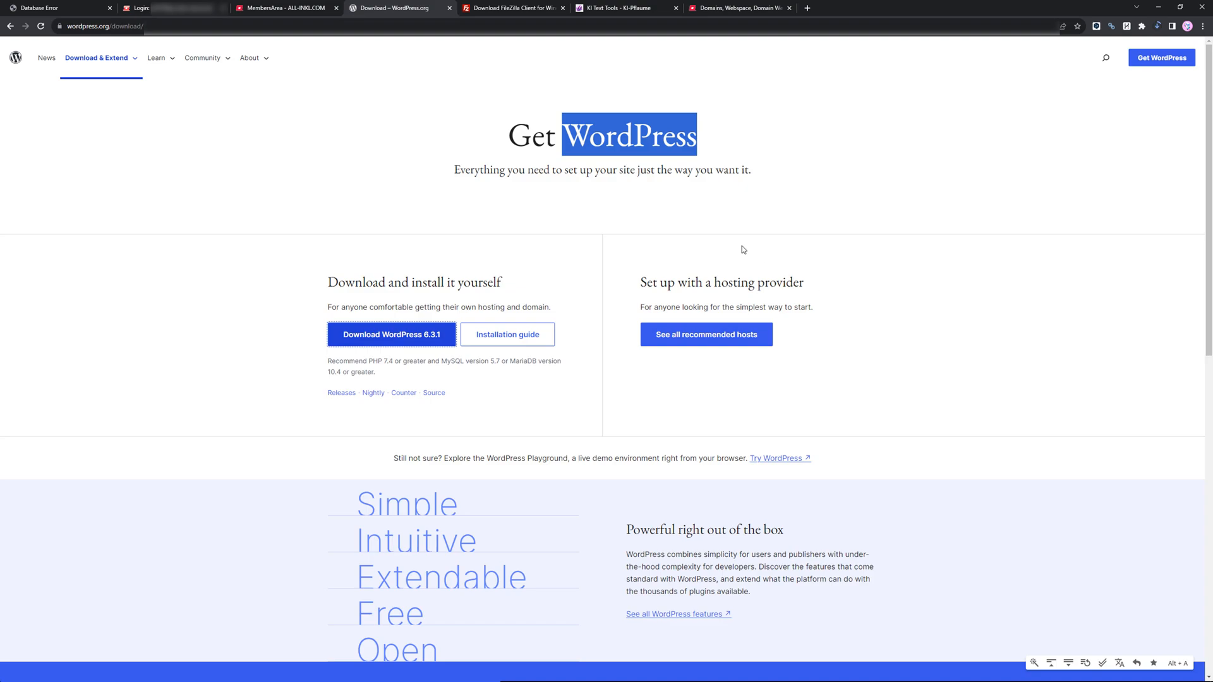
pyautogui.hotkey('ctrl', 'shift', 'Tab')
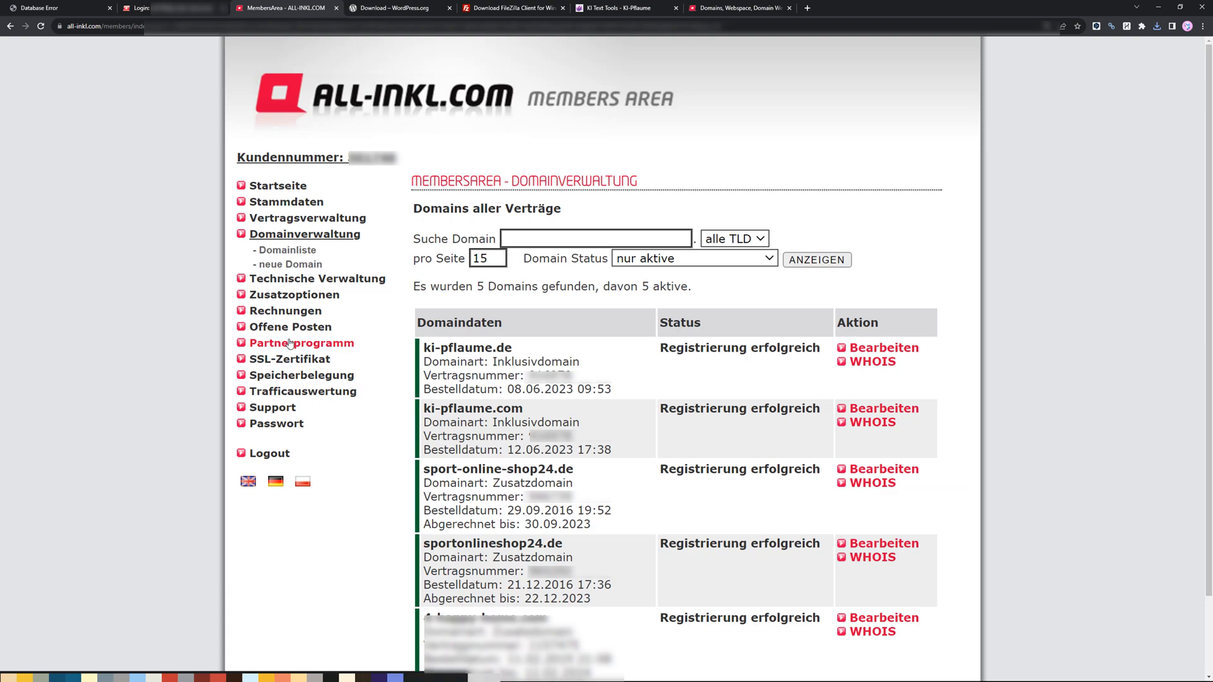
pyautogui.click(392, 8)
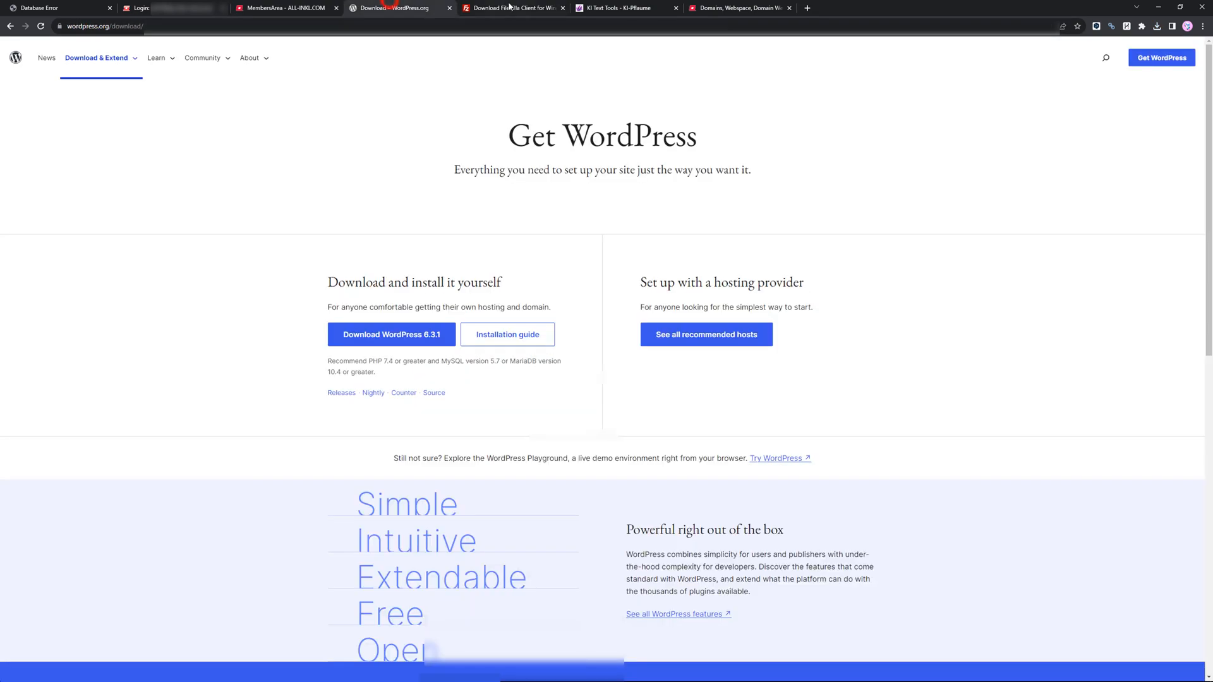
# Download the free FileZilla Client edition for Windows from the FileZilla site.
pyautogui.moveTo(517, 9)
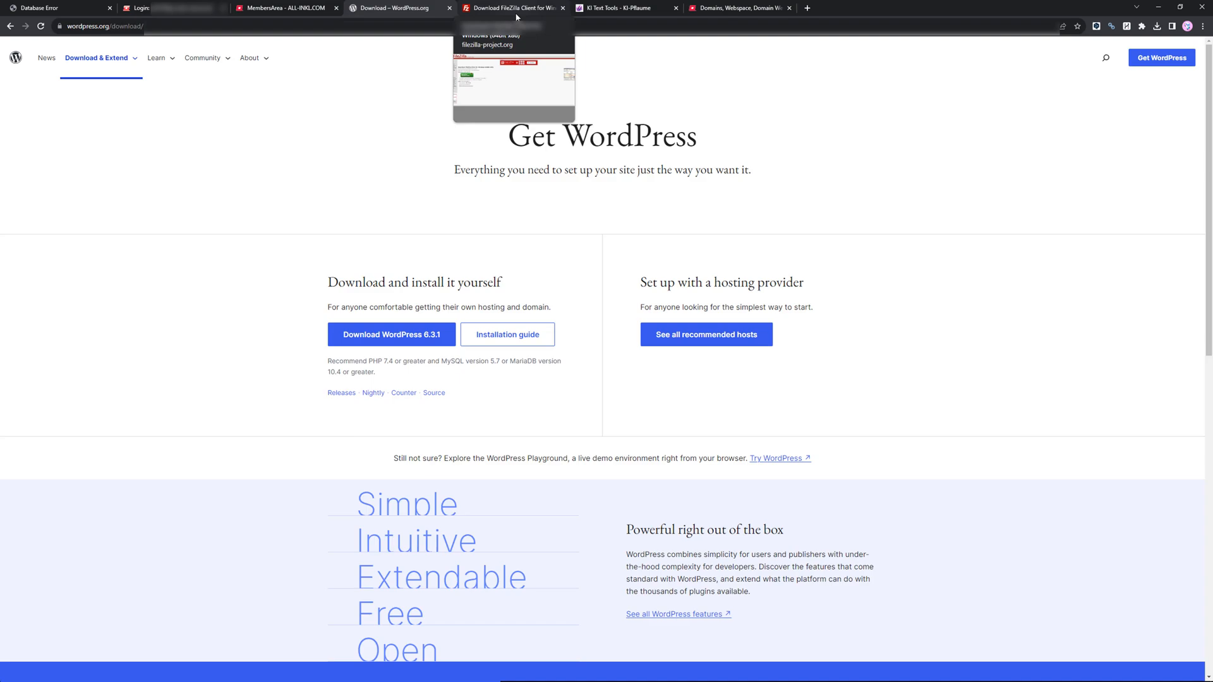
pyautogui.click(517, 13)
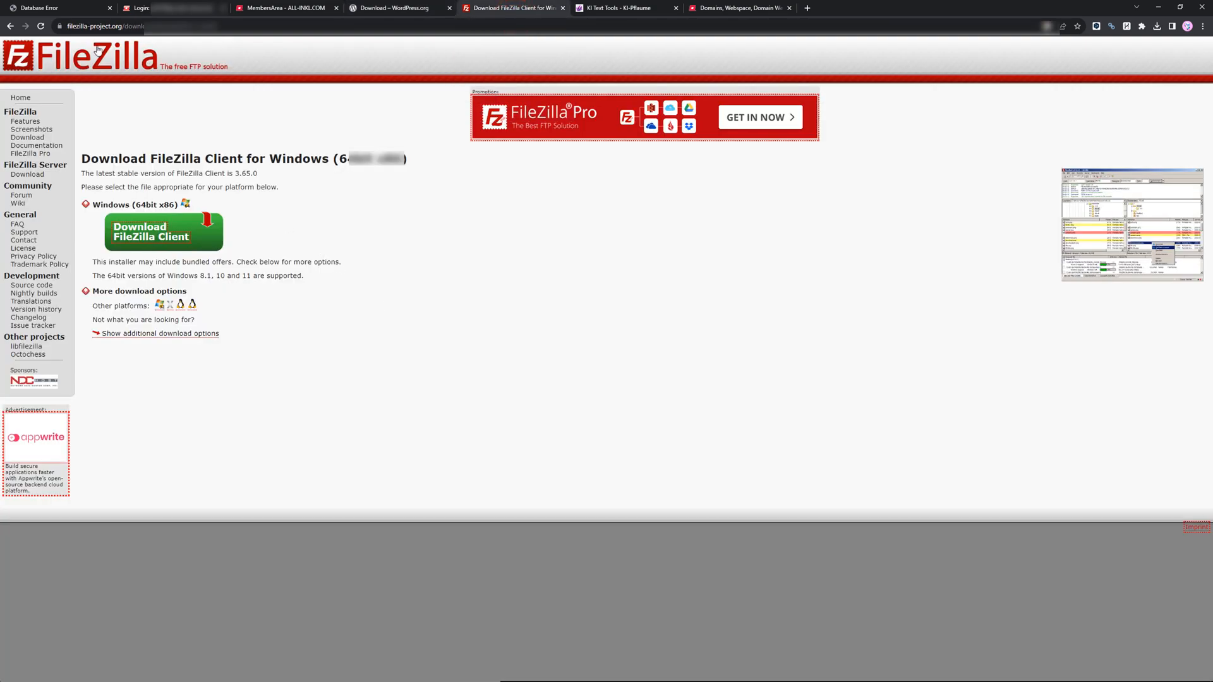
pyautogui.click(157, 240)
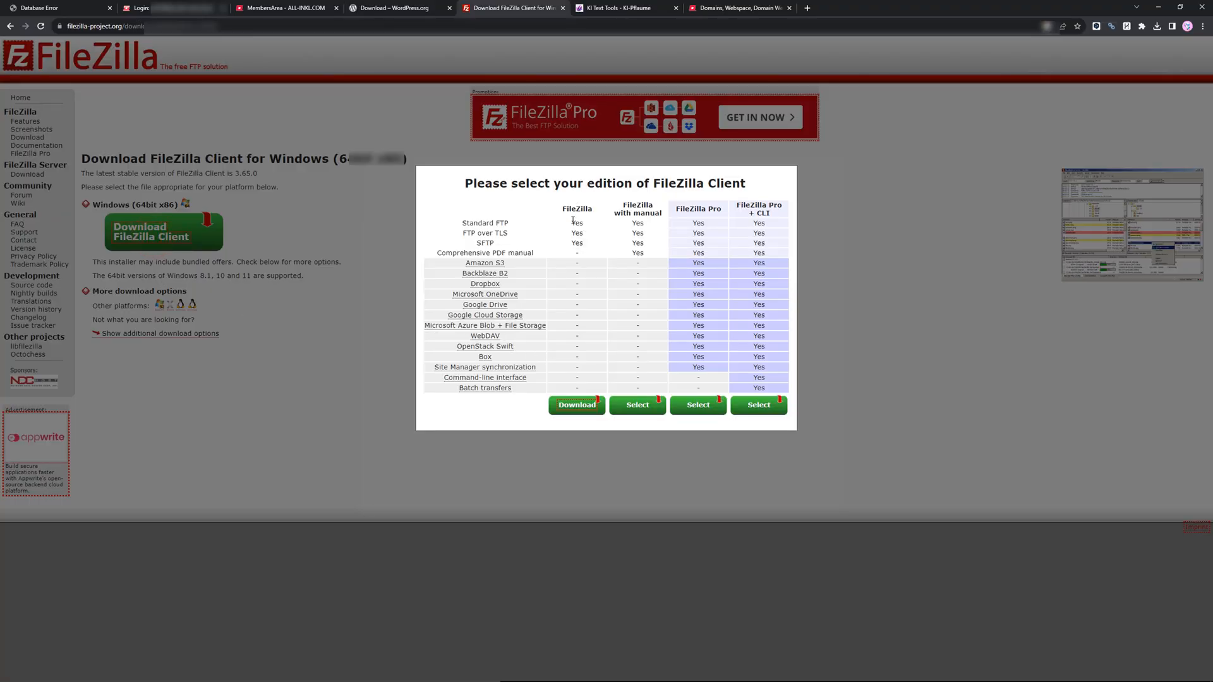
pyautogui.click(573, 407)
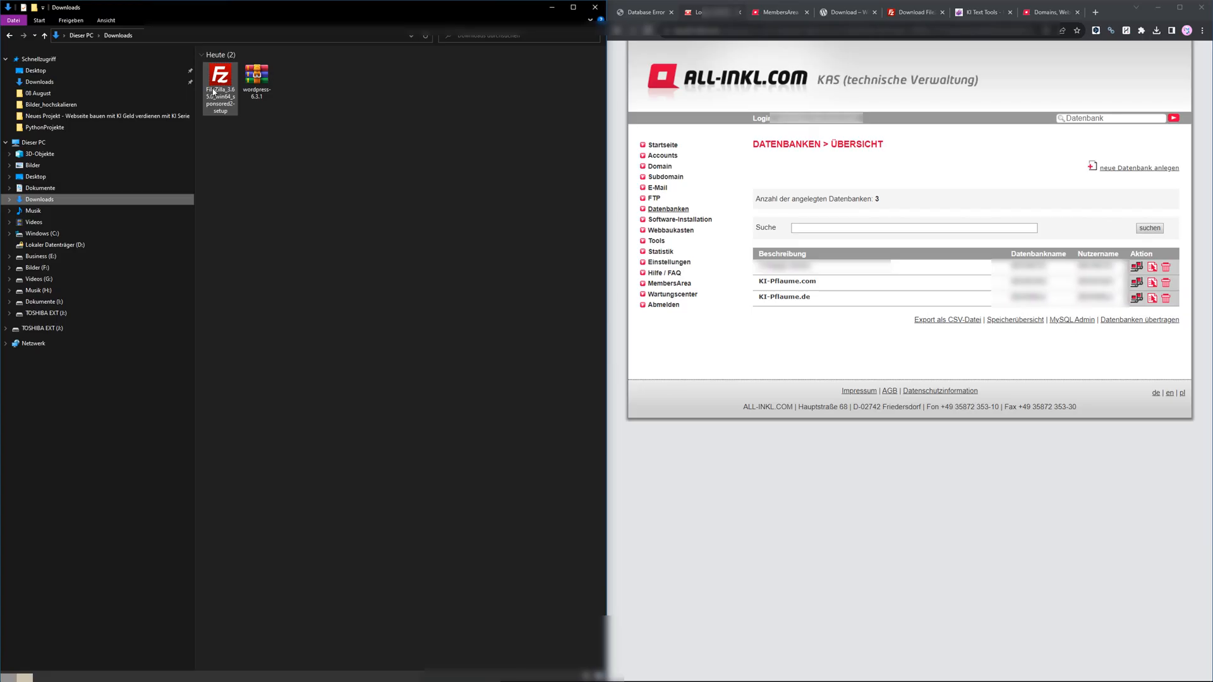
# Launch the FileZilla setup from Downloads and decline the optional Avast Secure Browser offer.
pyautogui.doubleClick(214, 93)
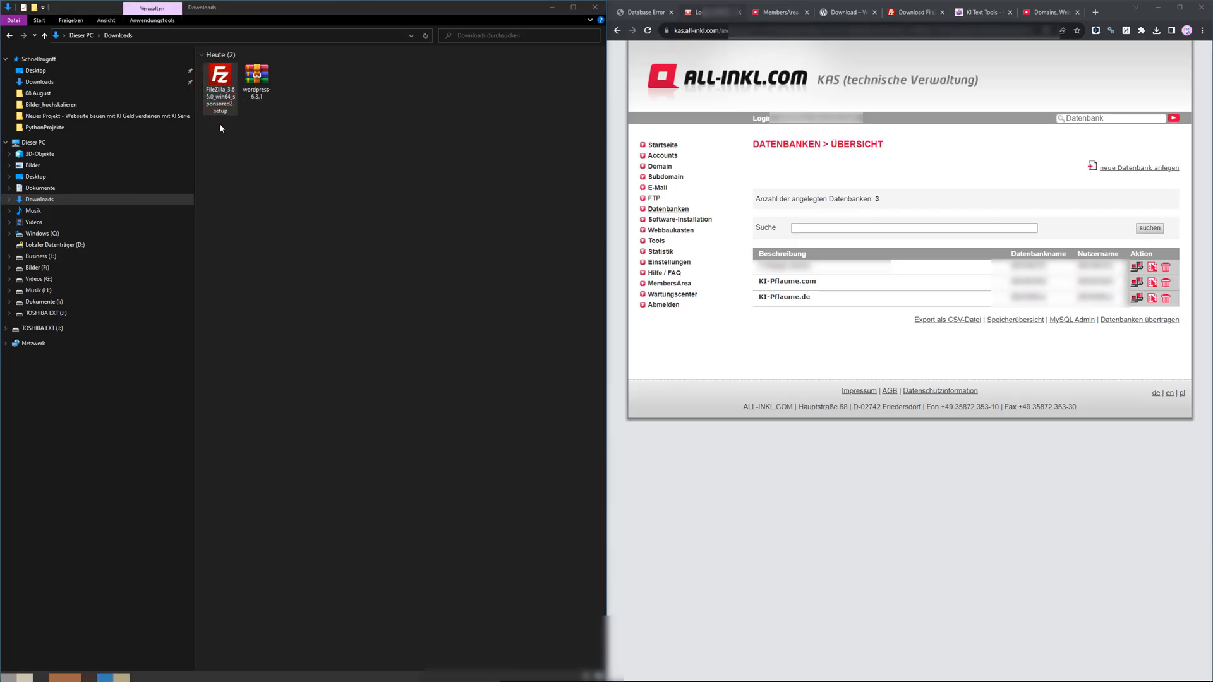
pyautogui.click(655, 420)
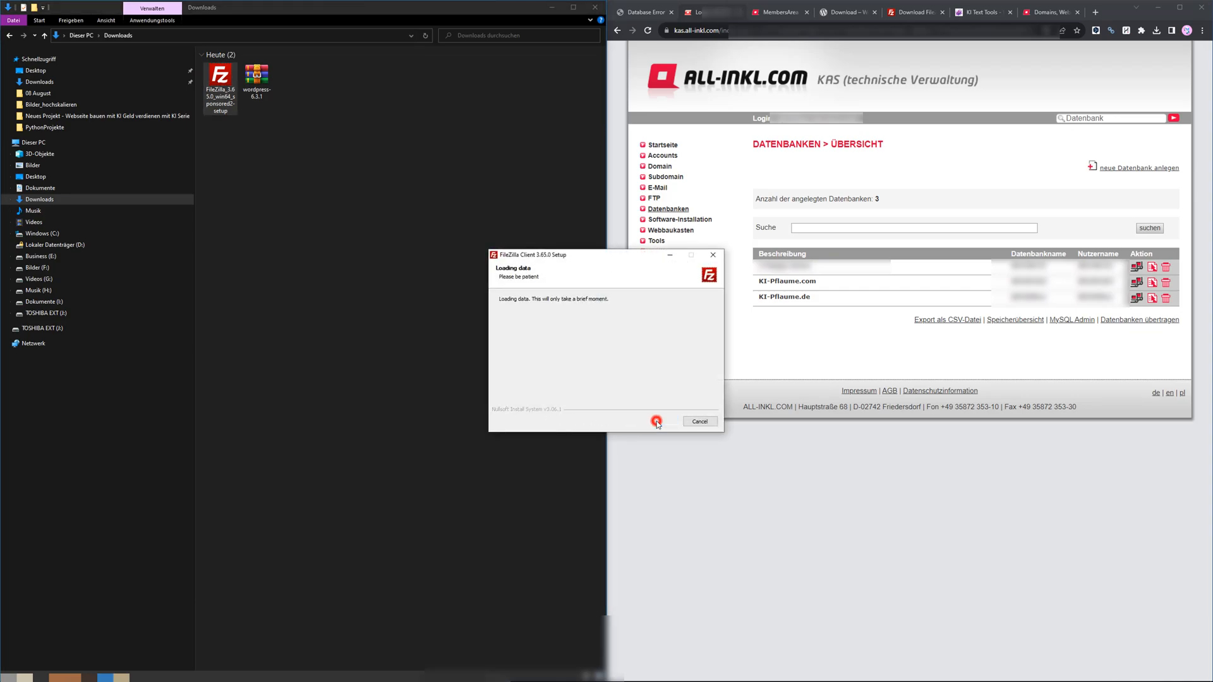
pyautogui.moveTo(627, 259); pyautogui.dragTo(484, 246)
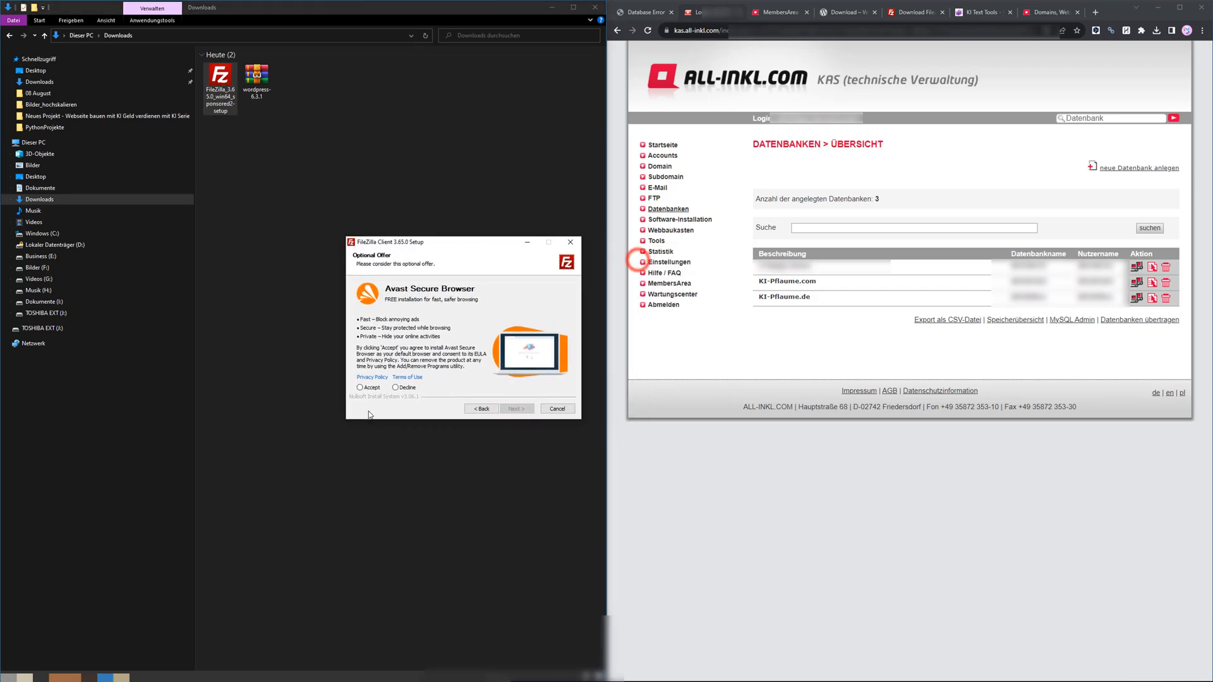
pyautogui.click(361, 387)
pyautogui.click(398, 389)
pyautogui.click(517, 409)
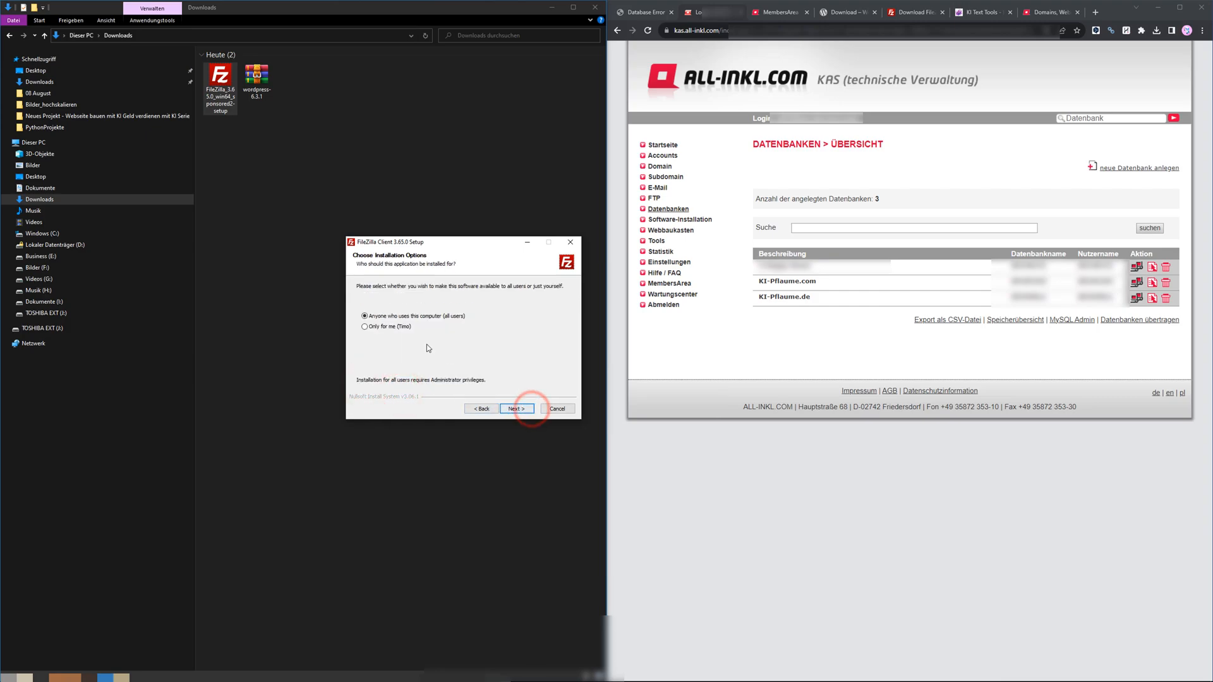
# Install FileZilla Client for the current user only, keeping the default components and install folder.
pyautogui.click(383, 328)
pyautogui.click(517, 409)
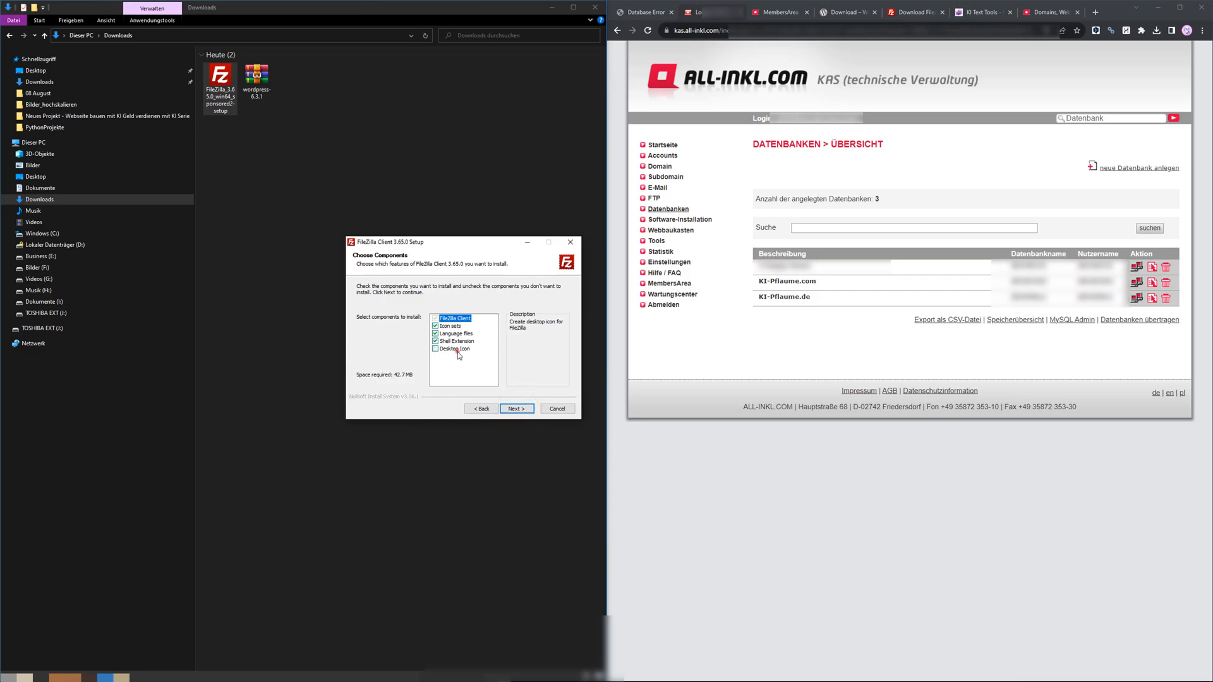
pyautogui.click(514, 409)
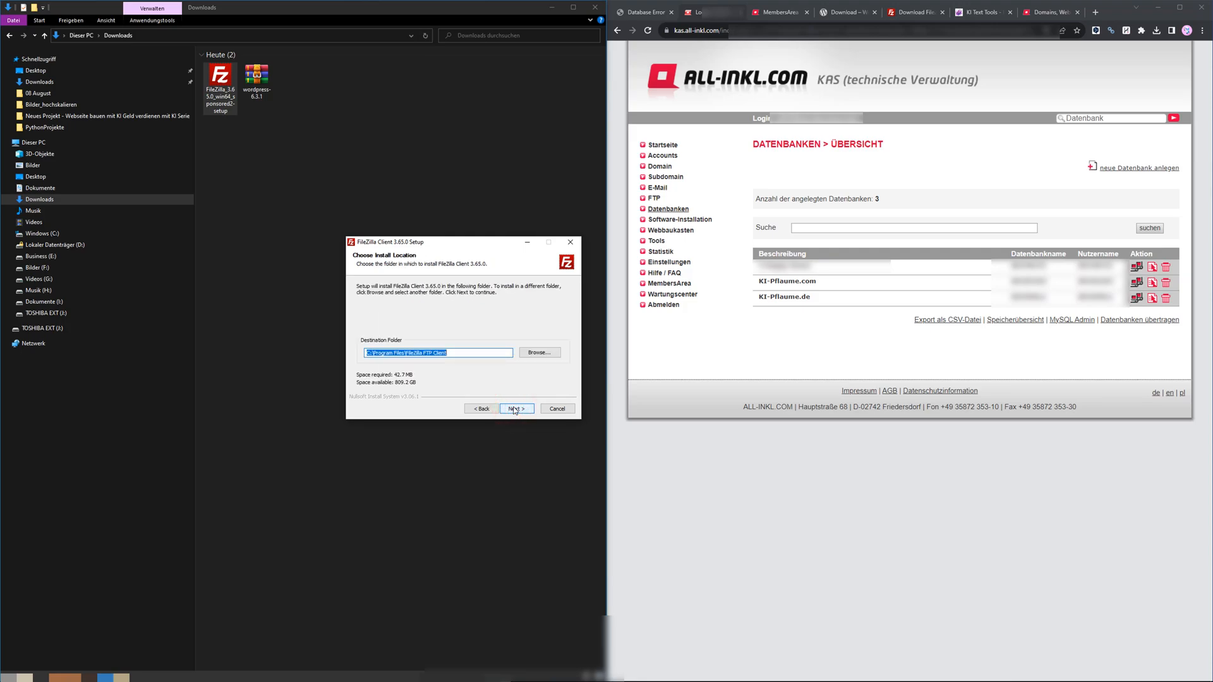
pyautogui.click(514, 408)
pyautogui.click(513, 408)
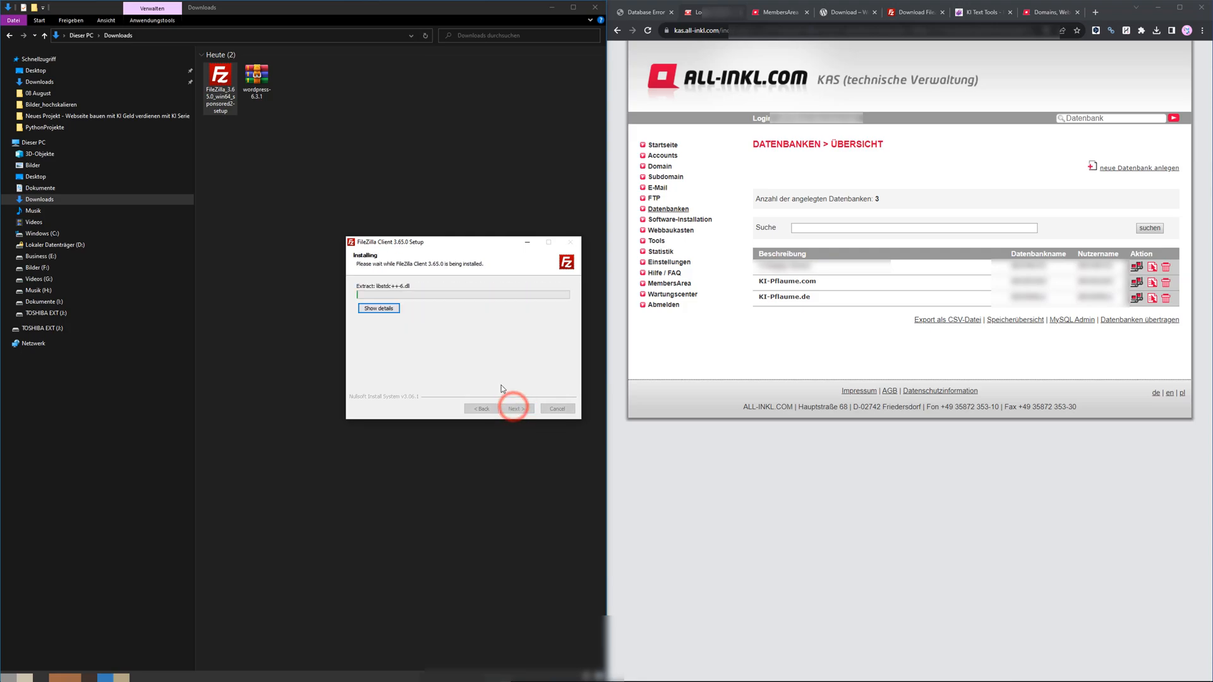
pyautogui.click(482, 244)
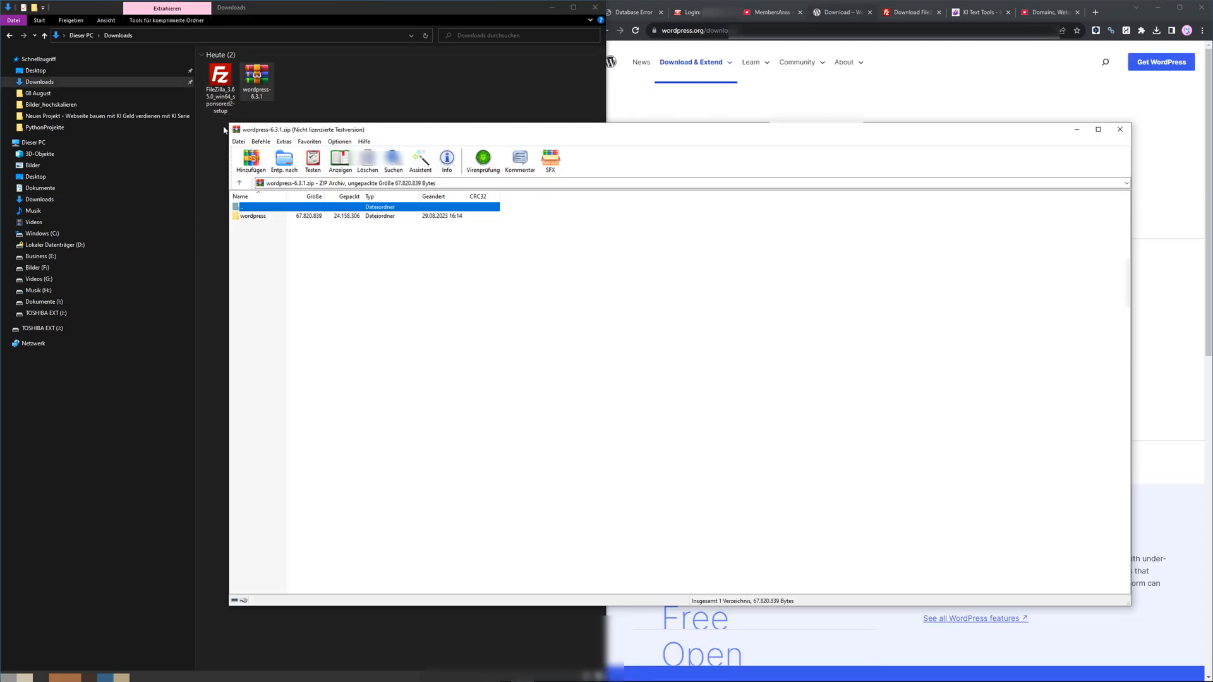
# Extract the wordpress folder from the wordpress-6.3.1 archive into the Dokumente (I:) drive.
pyautogui.doubleClick(248, 217)
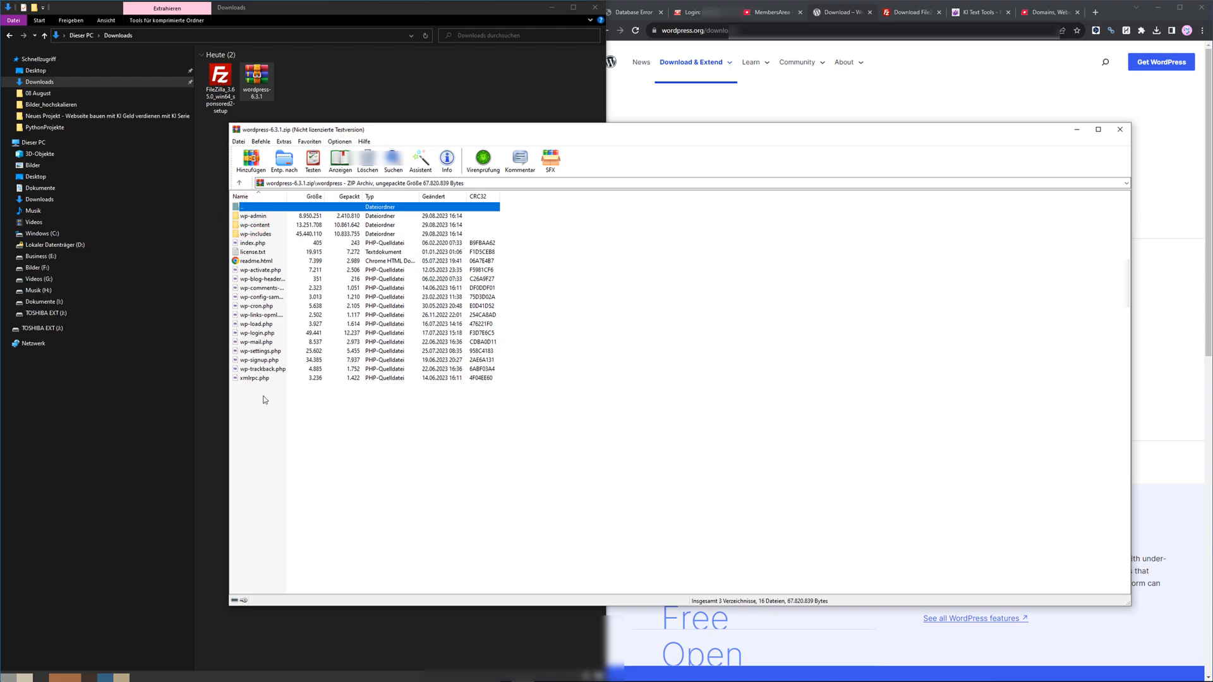
pyautogui.doubleClick(250, 207)
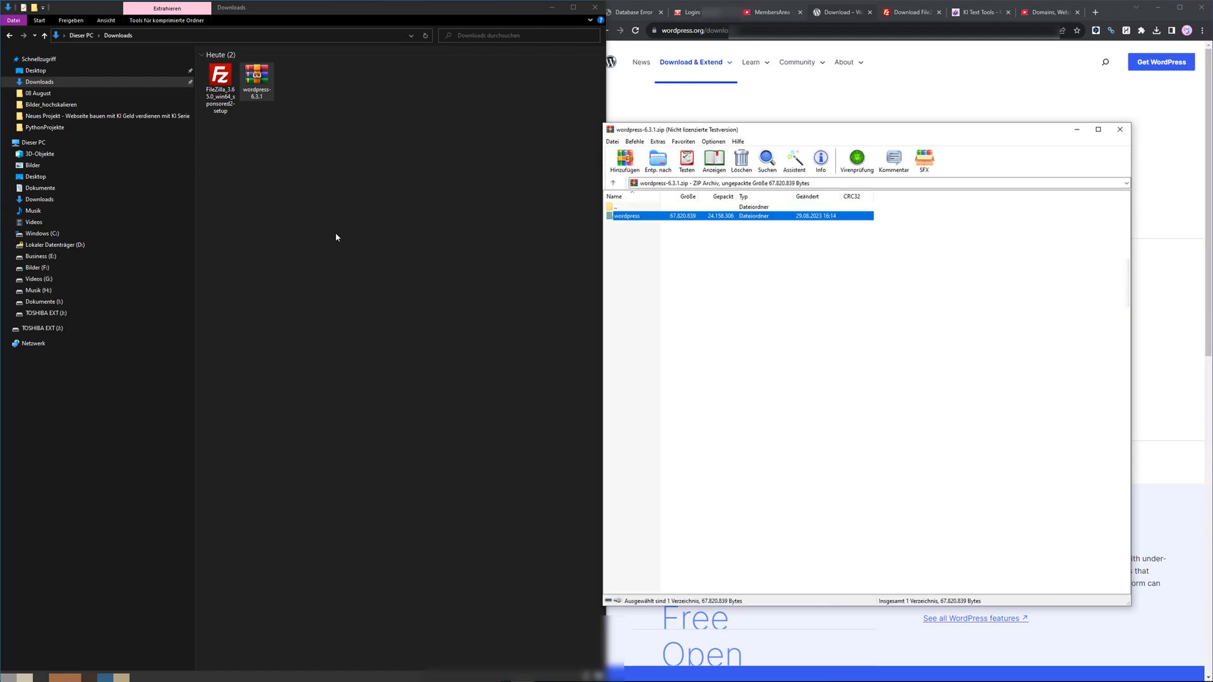
pyautogui.click(36, 304)
pyautogui.moveTo(636, 218); pyautogui.dragTo(352, 240)
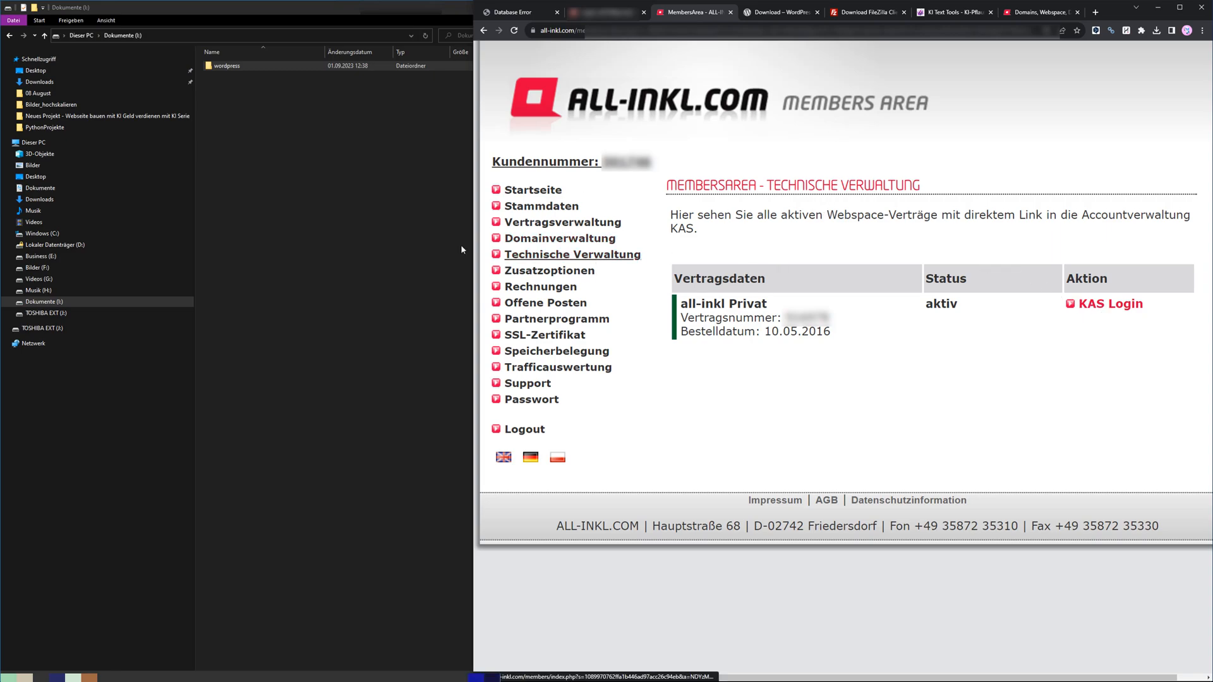
# Log into the KAS and create a new database described as sport-online-shop24 with an auto-generated password.
pyautogui.click(1096, 306)
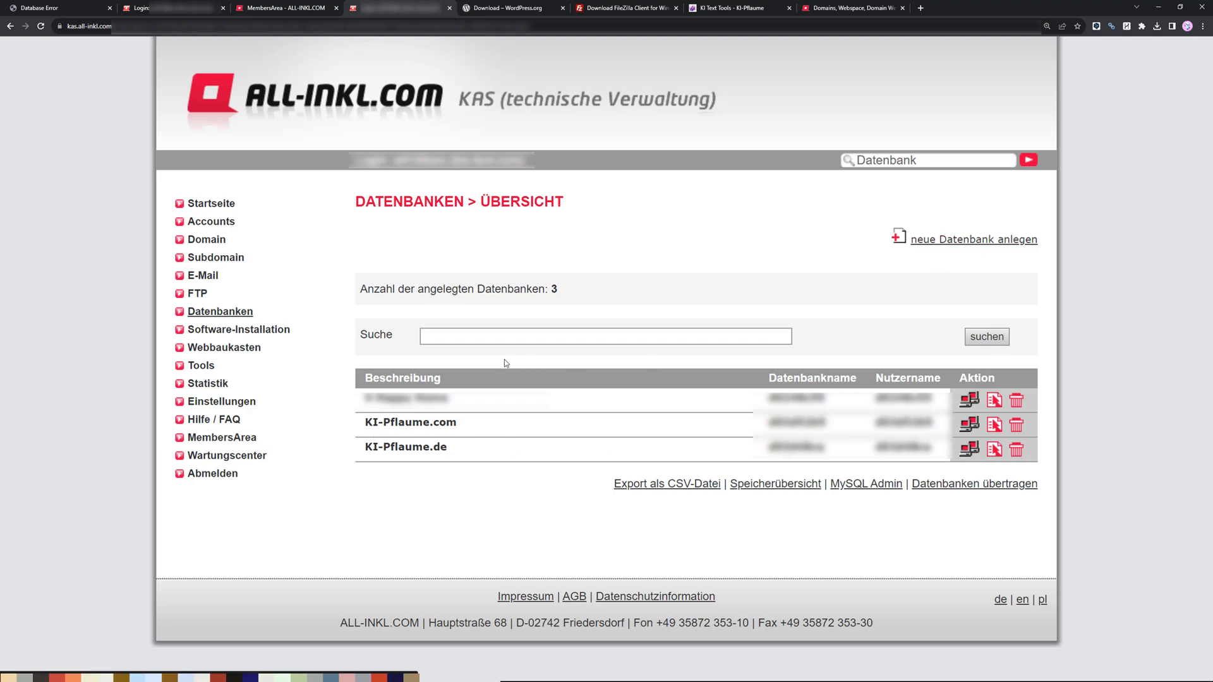
pyautogui.click(962, 239)
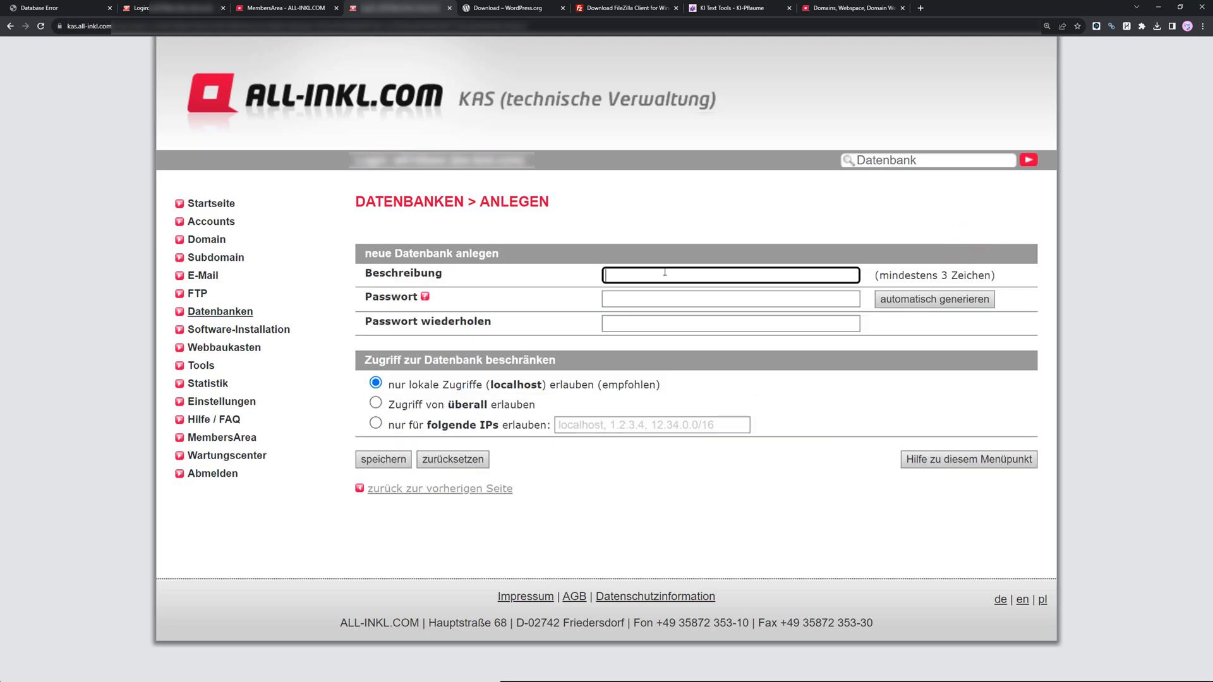
pyautogui.write('sport-online-shop24')
pyautogui.click(912, 306)
pyautogui.click(911, 304)
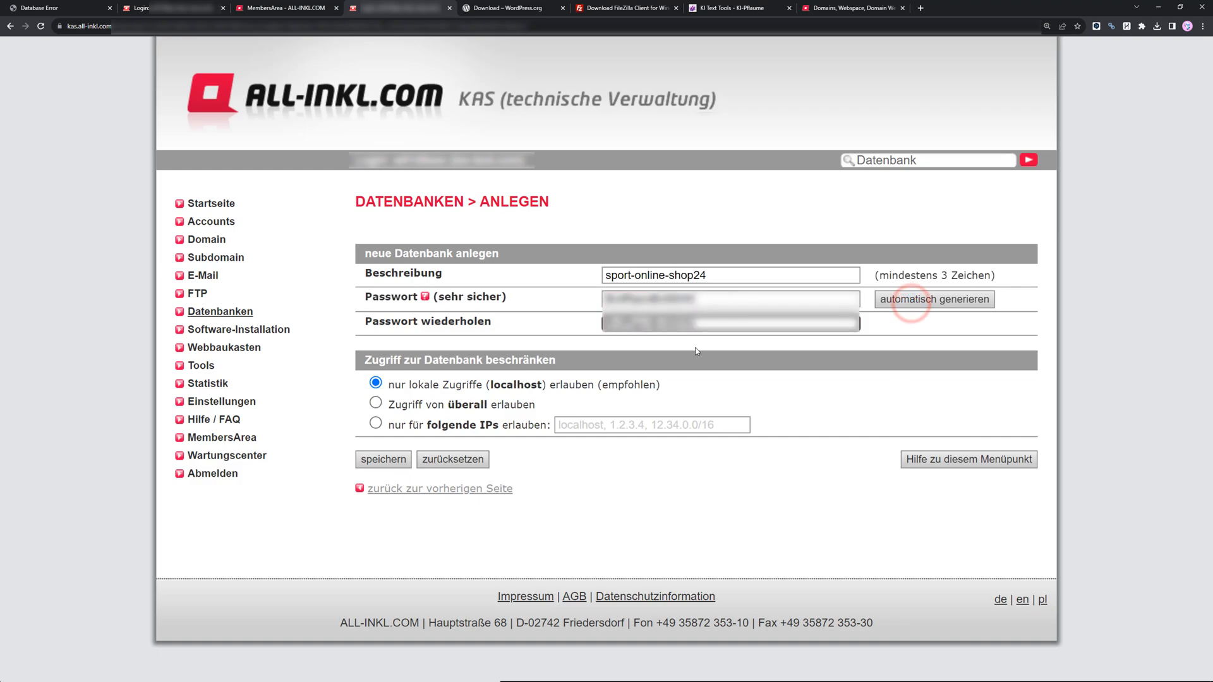
pyautogui.click(381, 462)
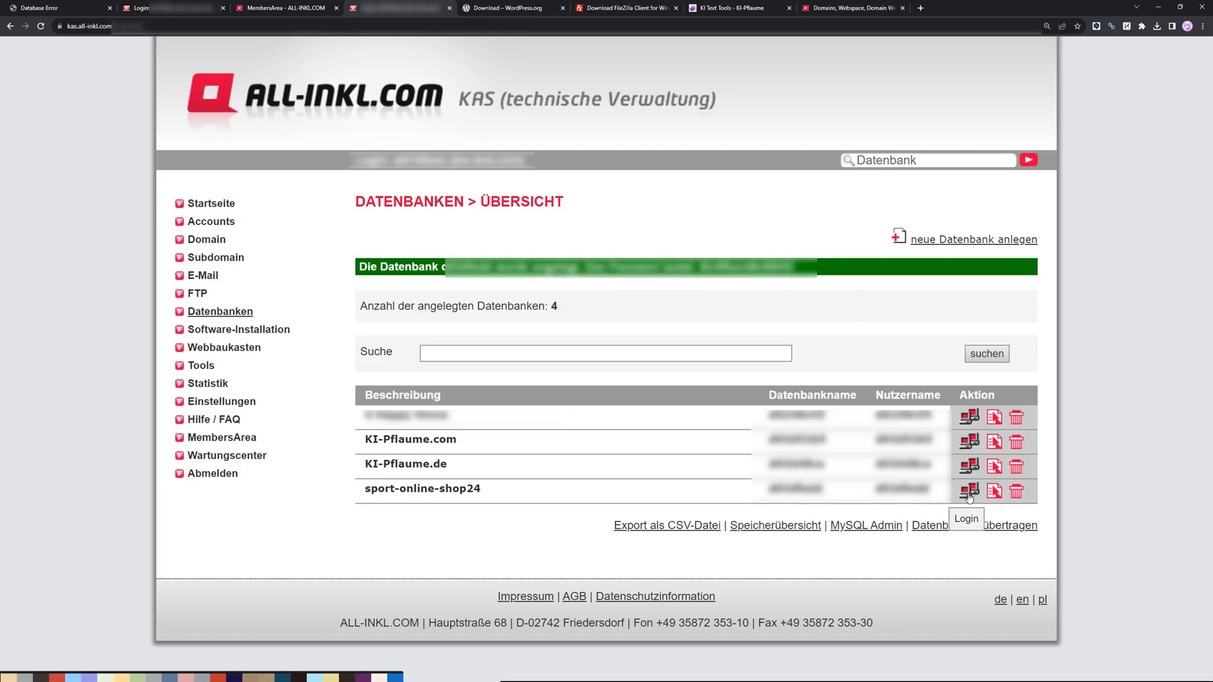
# Delete the domain heilsteine-online-kaufenxy.de from the KAS domain list.
pyautogui.click(206, 239)
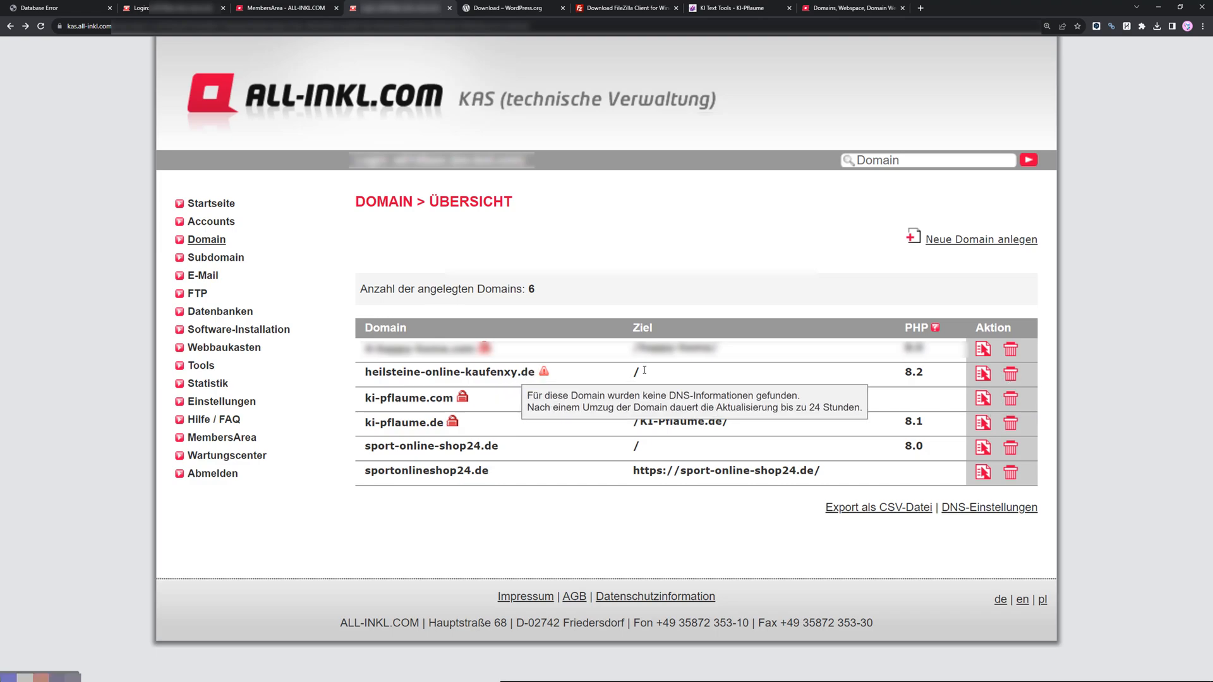
pyautogui.click(1011, 377)
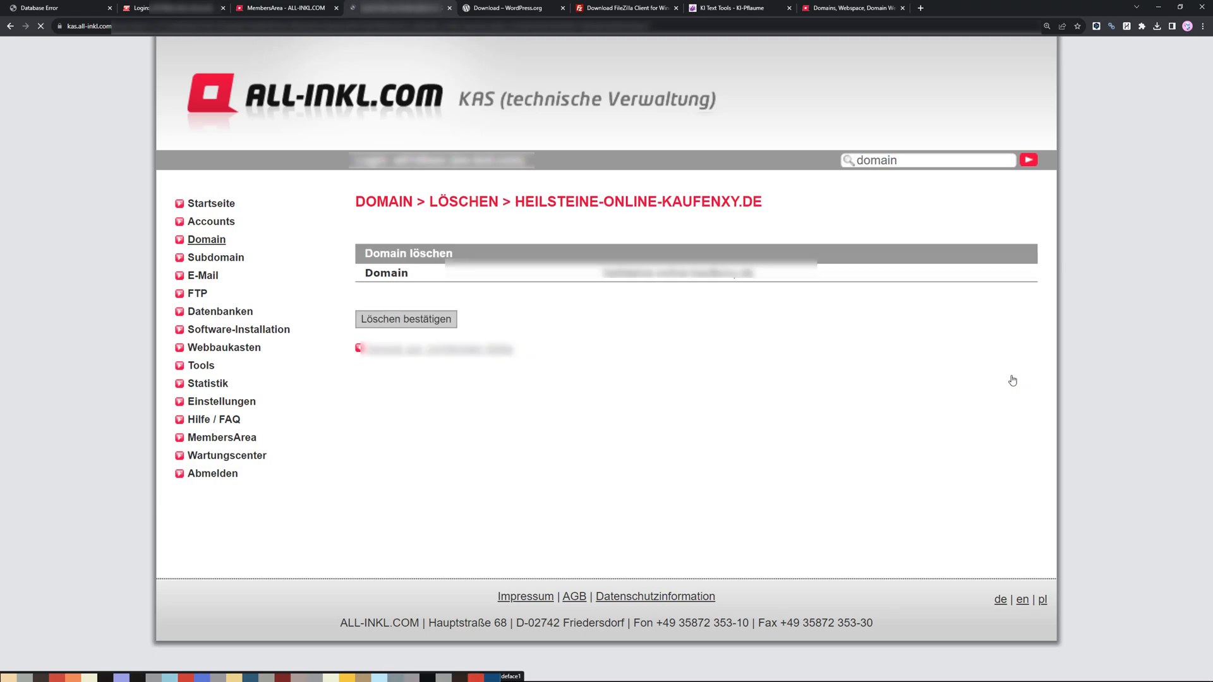
pyautogui.click(433, 320)
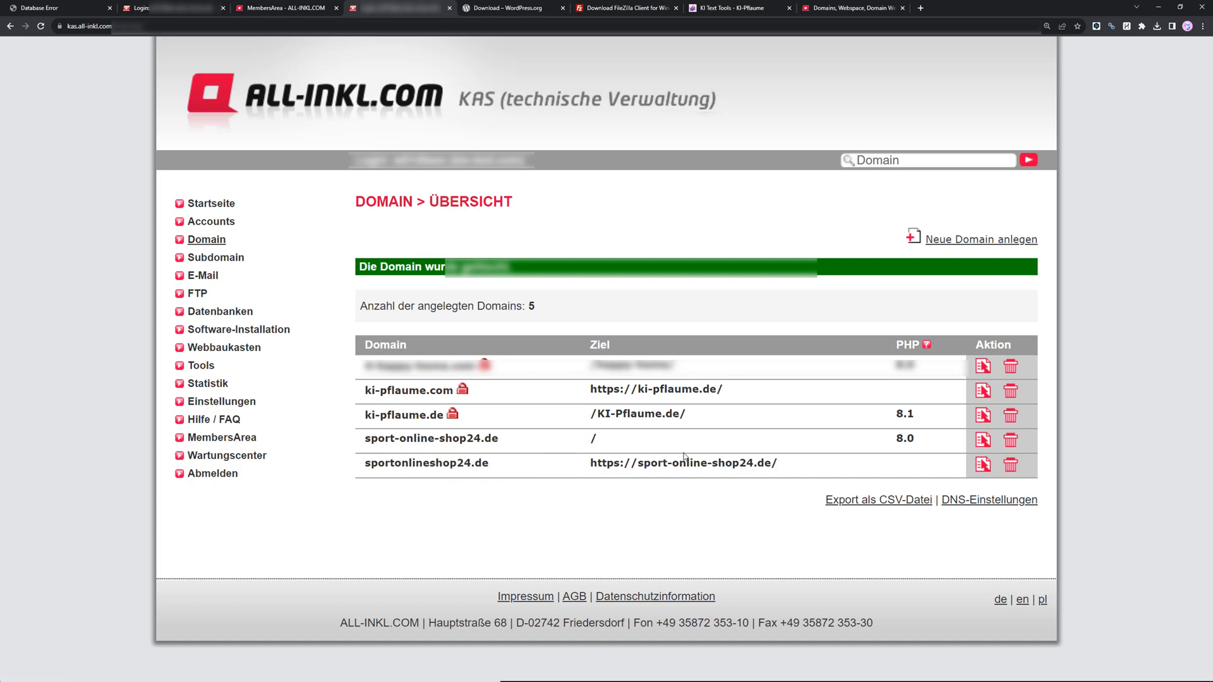
# Point the webspace of sport-online-shop24.de to the /Sport-Online-Shop24/ folder.
pyautogui.click(983, 442)
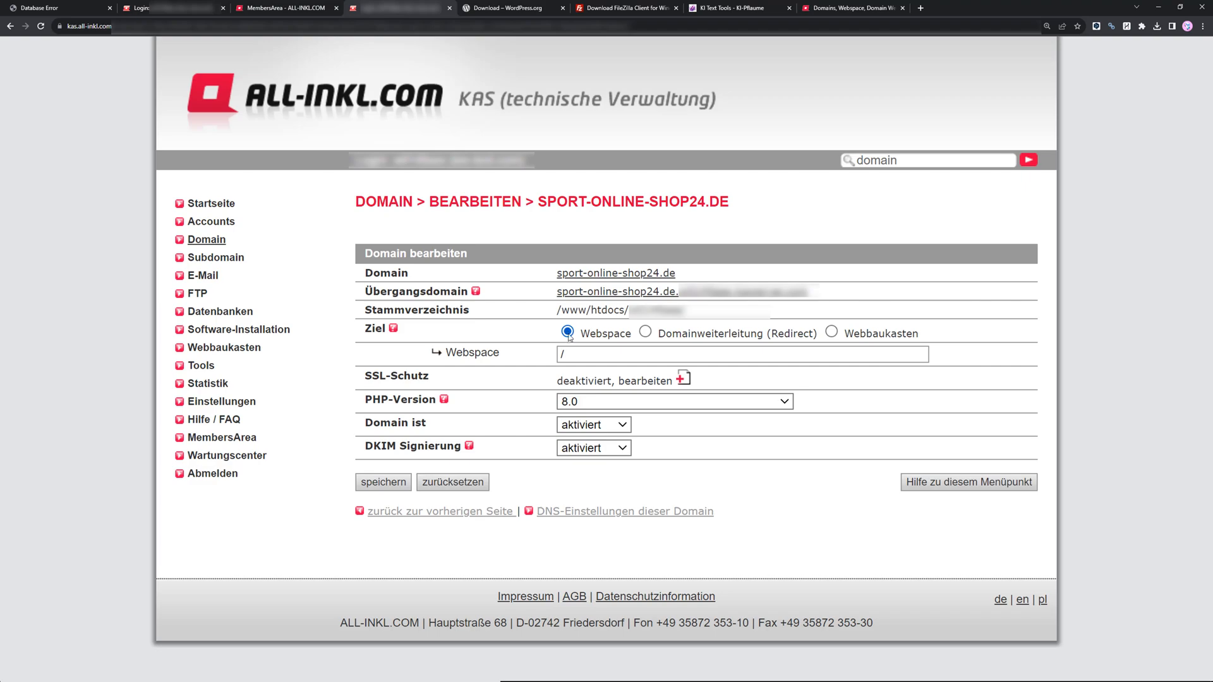
pyautogui.click(587, 356)
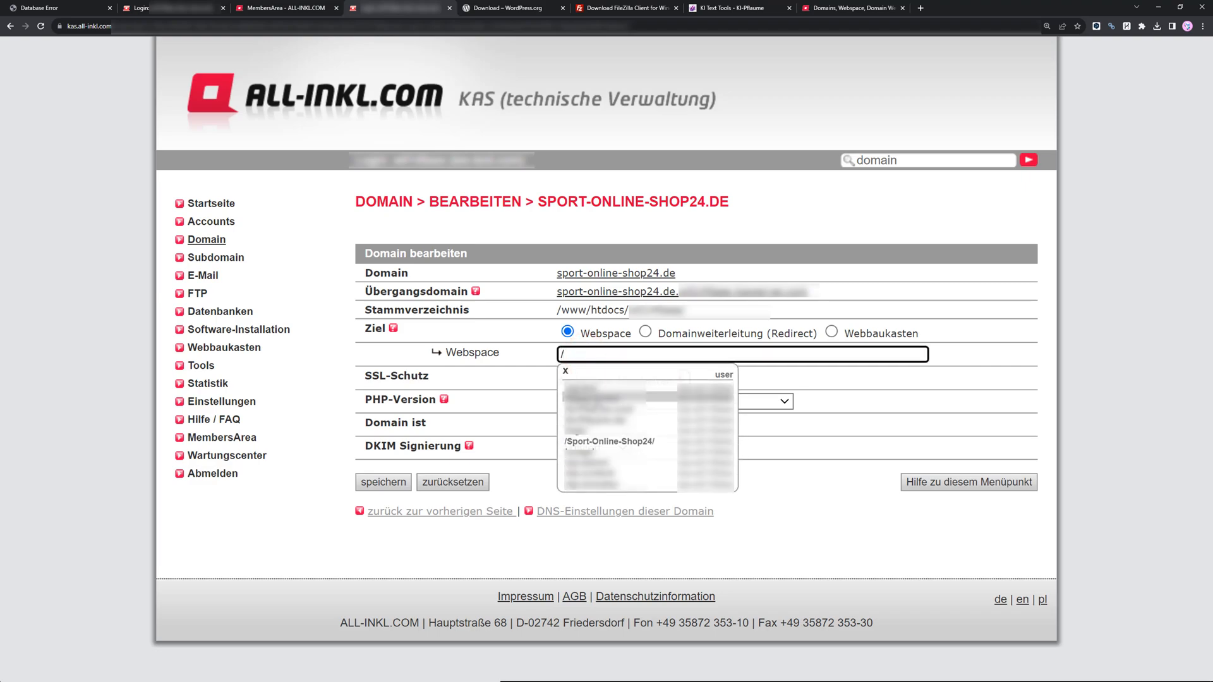
pyautogui.click(592, 442)
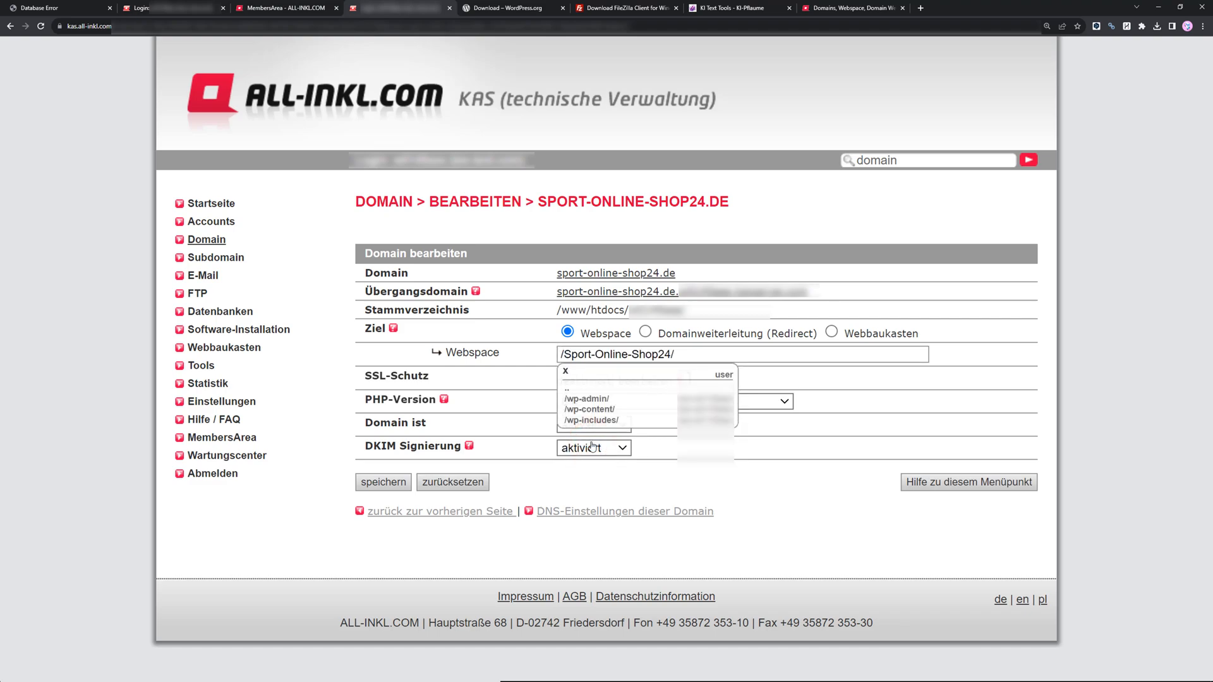
pyautogui.click(848, 439)
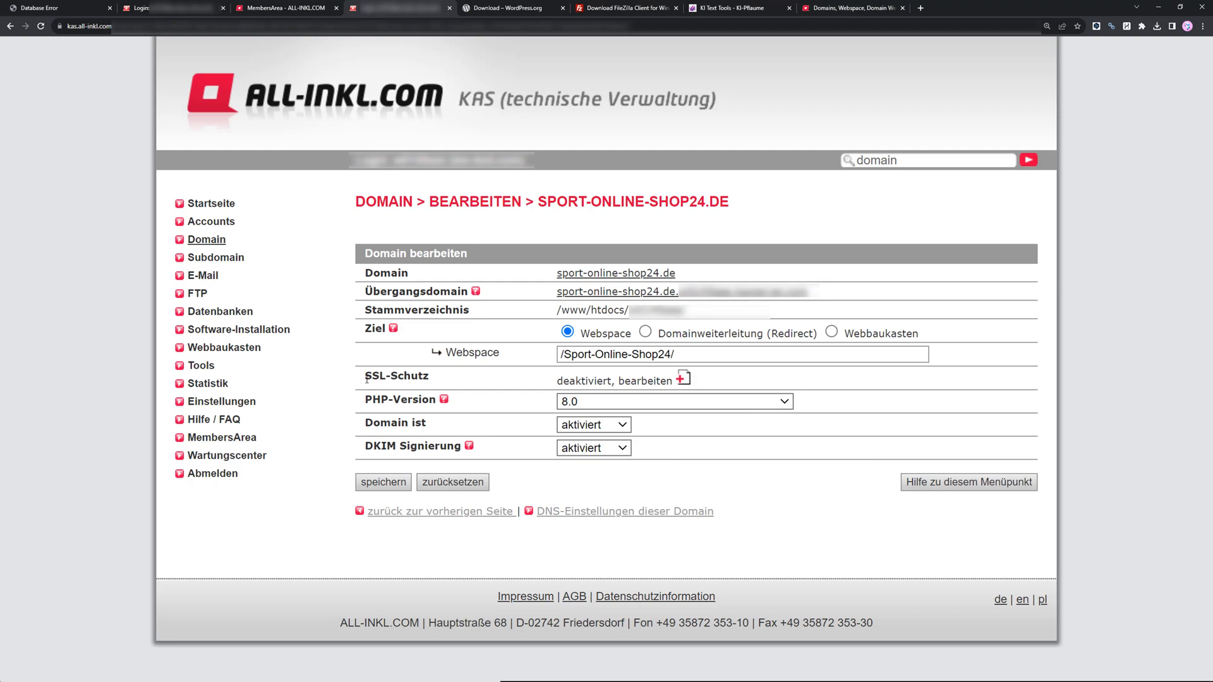
# Open the SSL settings of sport-online-shop24.de, then return to the domain overview.
pyautogui.click(628, 383)
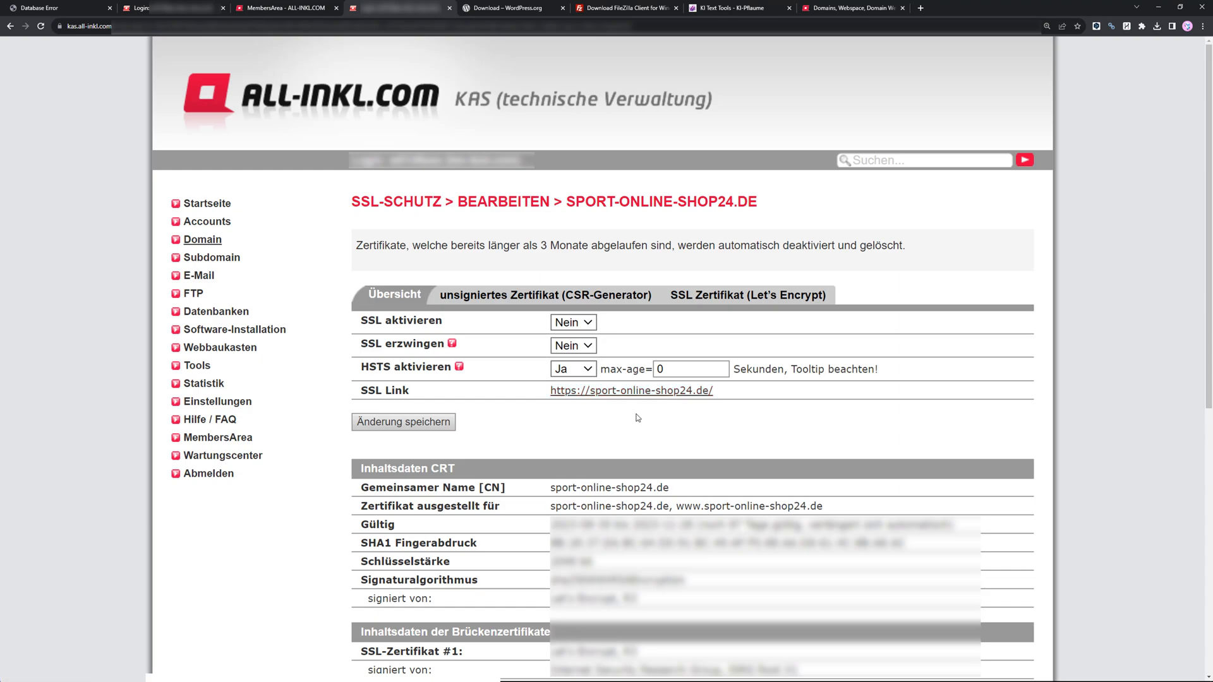
pyautogui.hotkey('alt', 'Left')
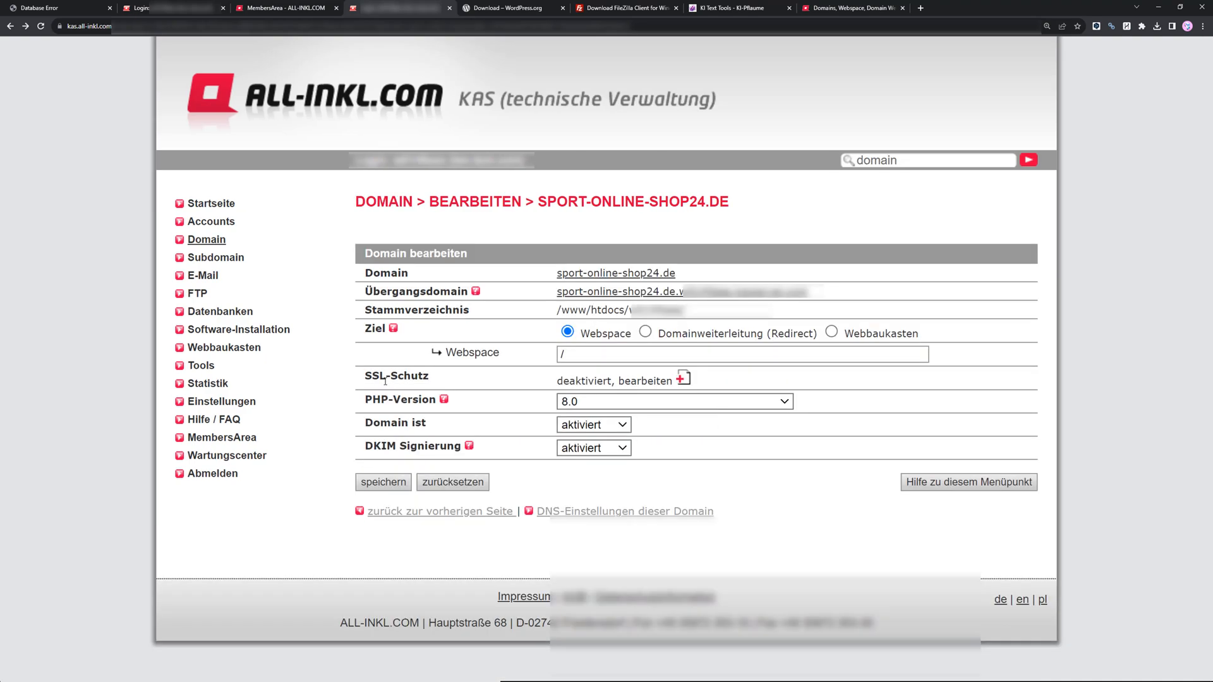
pyautogui.hotkey('alt', 'Left')
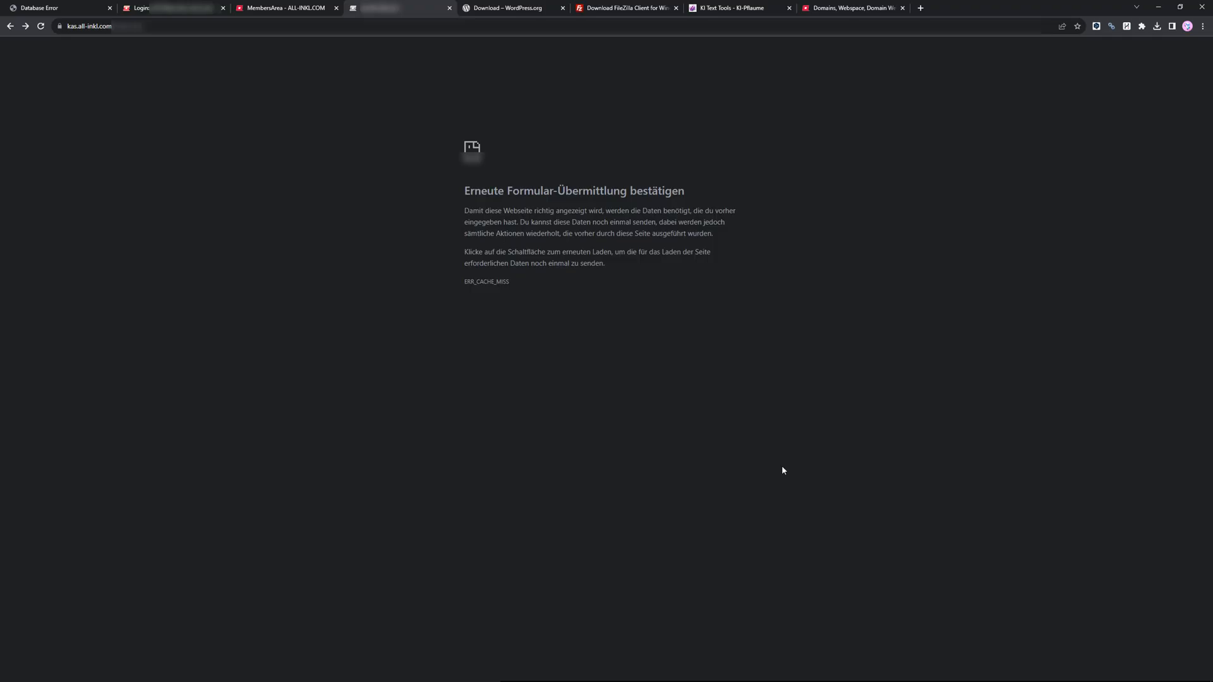
pyautogui.hotkey('alt', 'Left')
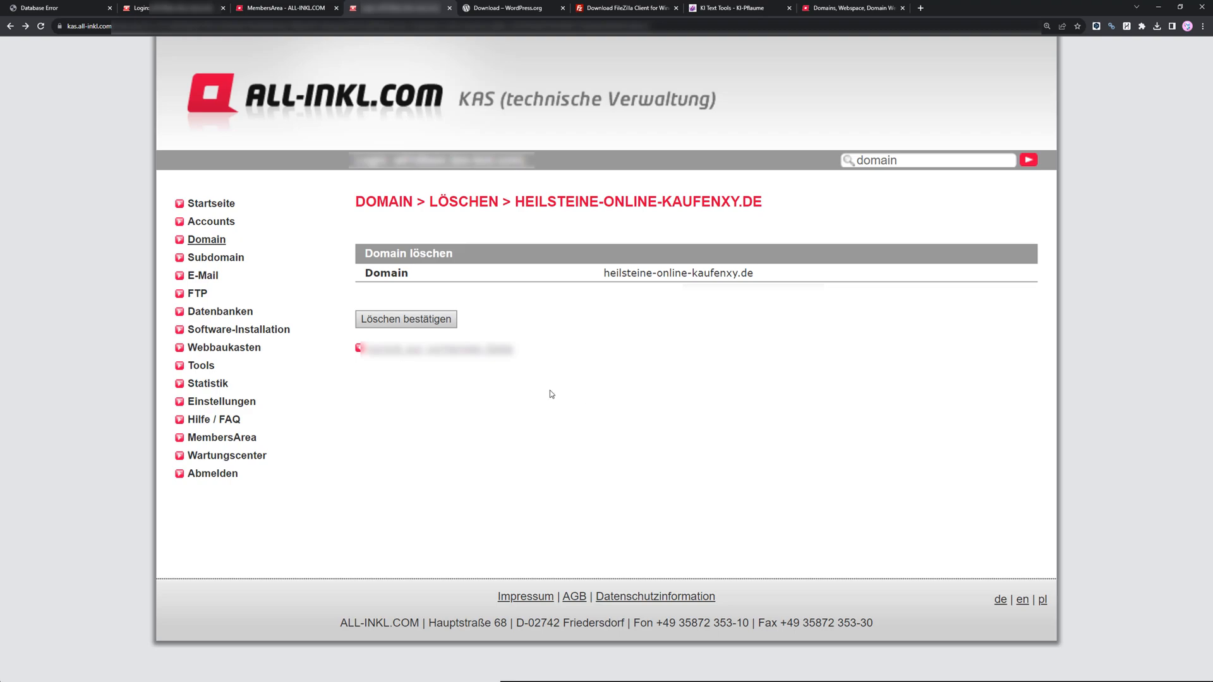
pyautogui.hotkey('alt', 'Left')
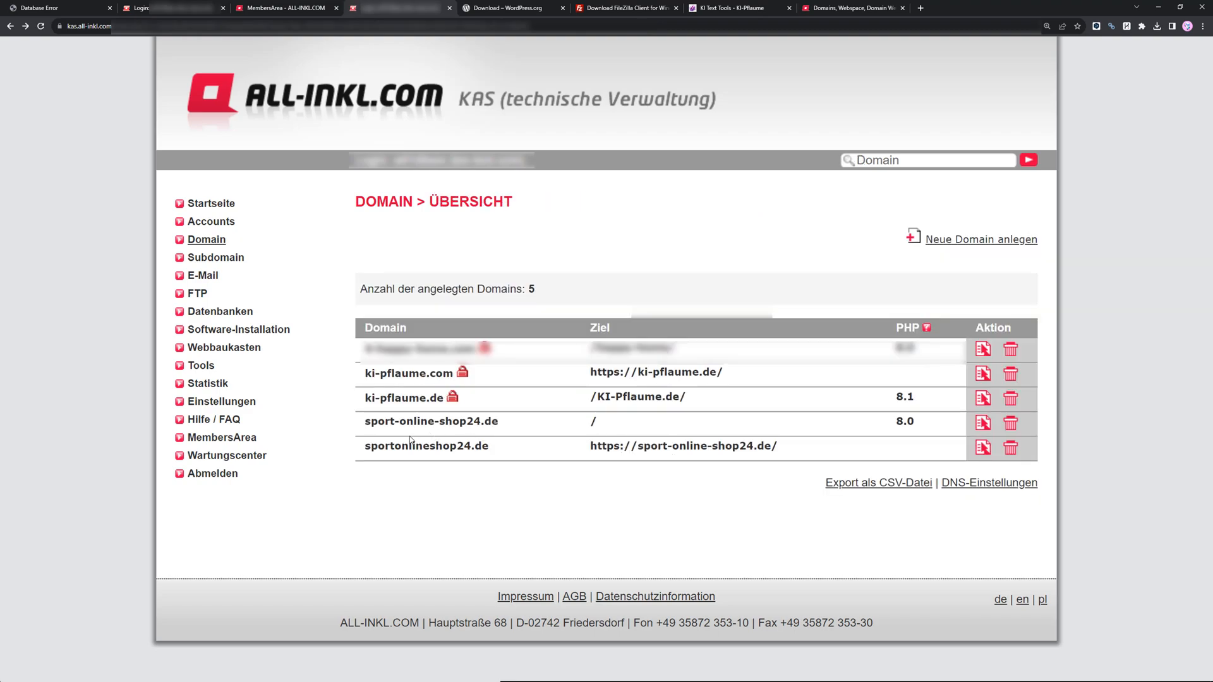
# Open the editing settings of the domain sportonlineshop24.de.
pyautogui.click(985, 449)
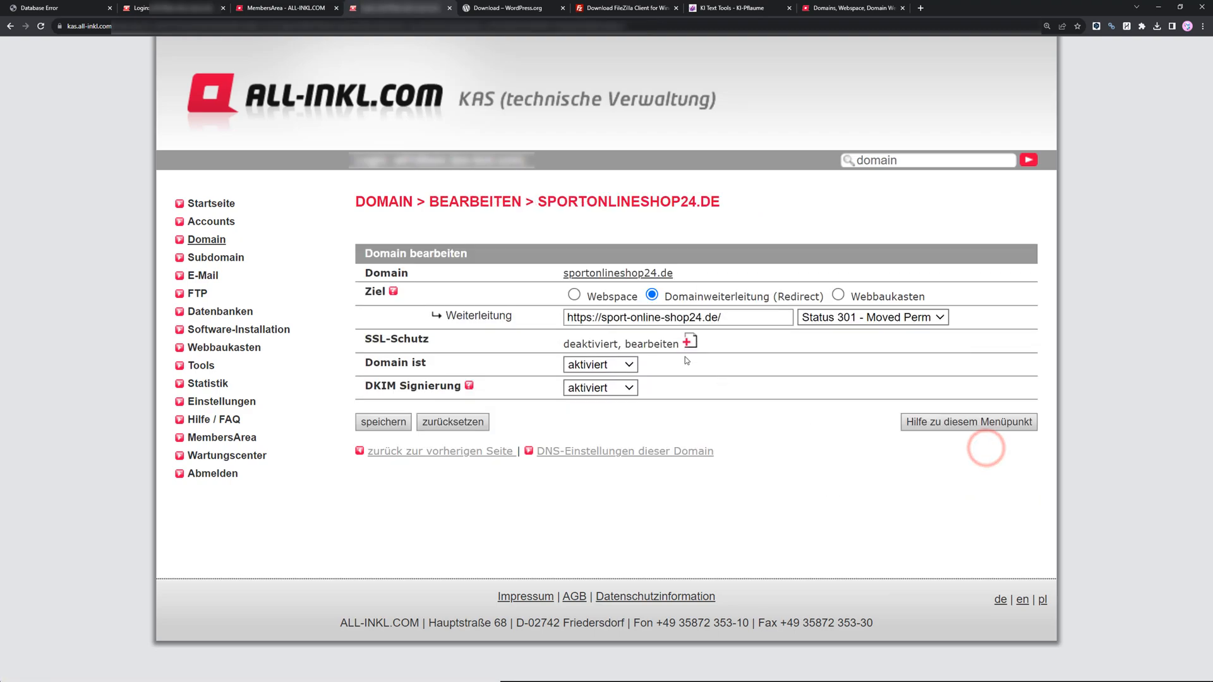
# Open the Let's Encrypt SSL settings of sportonlineshop24.de, accept the disclaimer, then return to the domain overview.
pyautogui.click(655, 345)
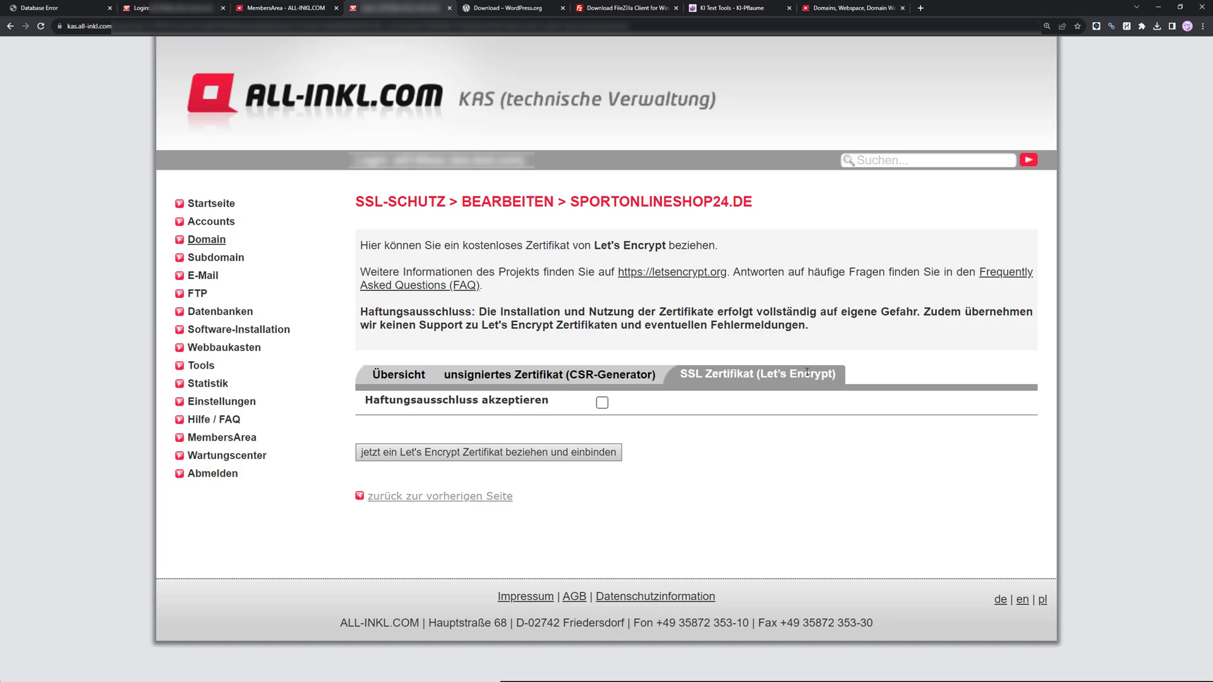
pyautogui.click(602, 403)
pyautogui.hotkey('alt', 'Left')
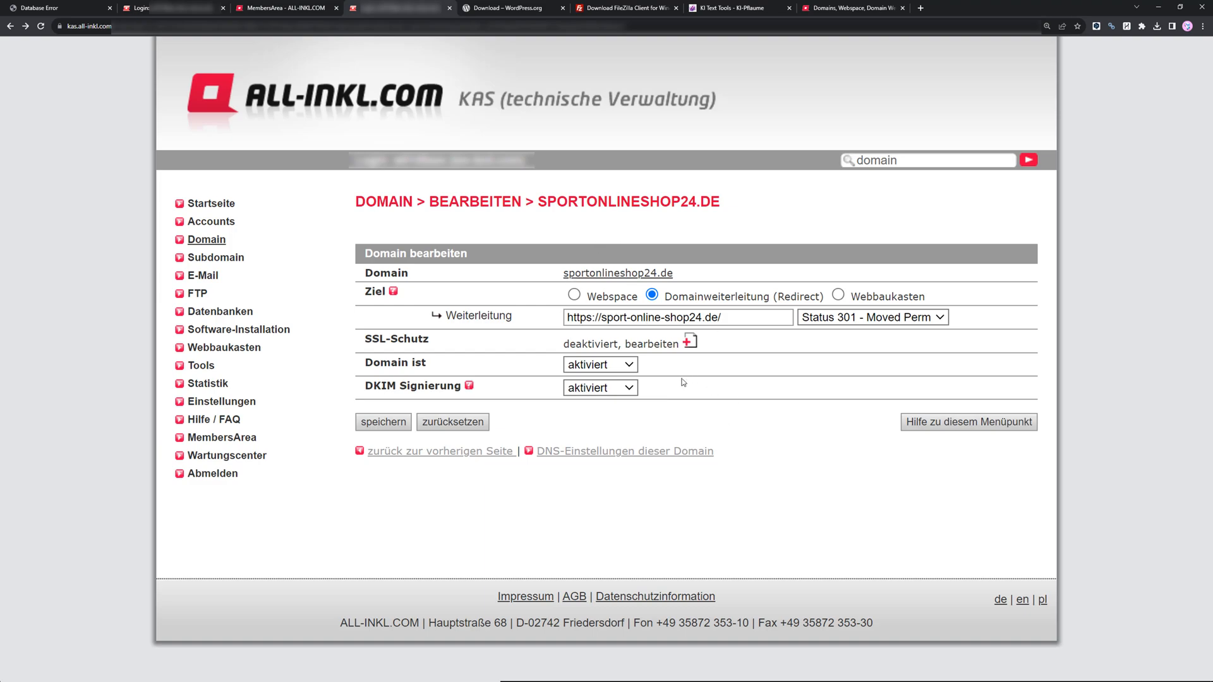
pyautogui.hotkey('alt', 'Left')
pyautogui.hotkey('alt', 'Left')
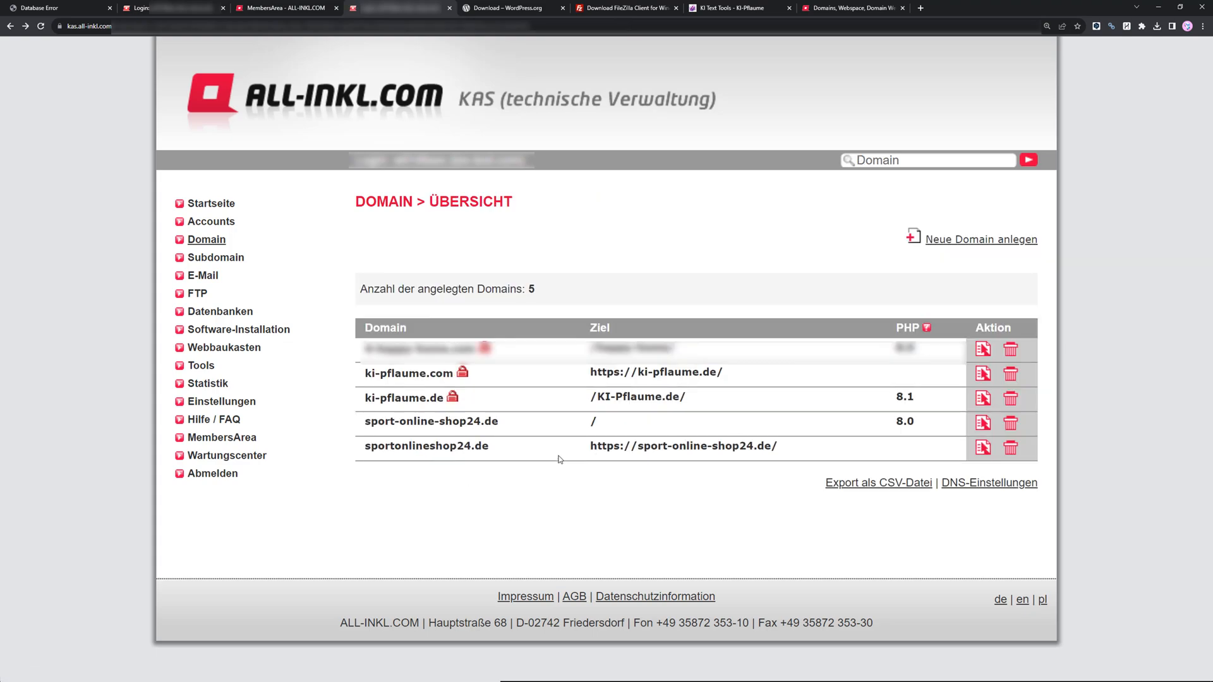
# Open the editing settings of the domain sport-online-shop24.de.
pyautogui.tripleClick(593, 442)
pyautogui.click(803, 446)
pyautogui.click(982, 423)
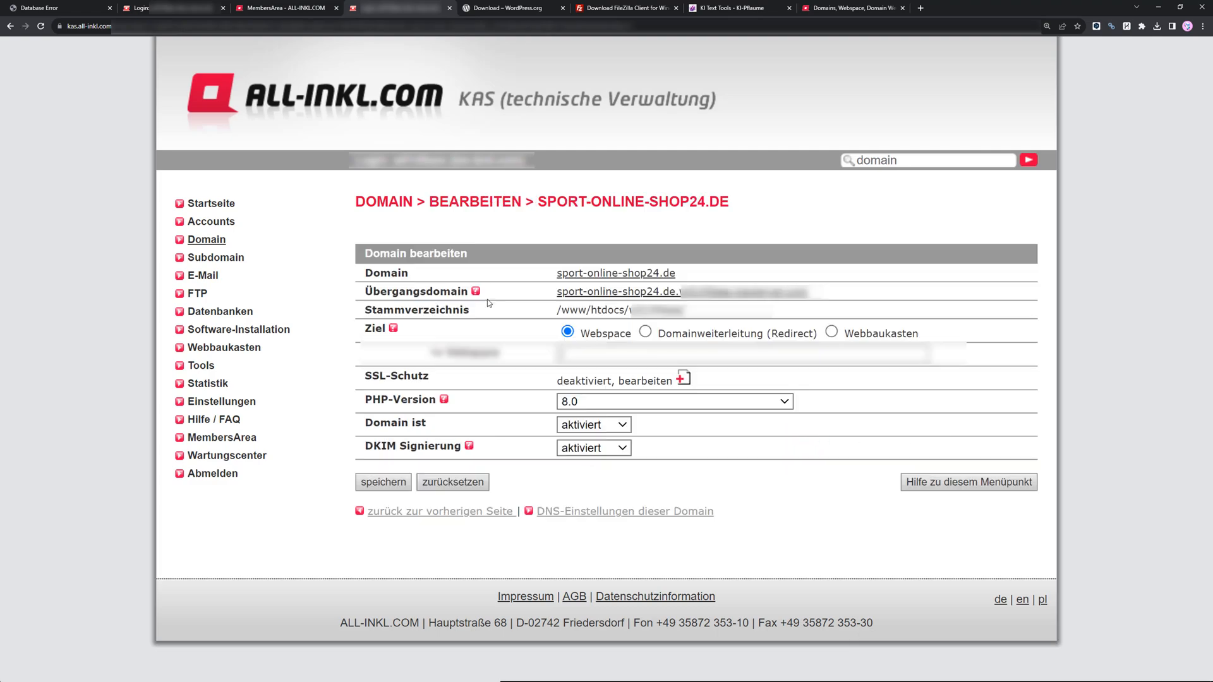
pyautogui.click(591, 351)
pyautogui.click(589, 352)
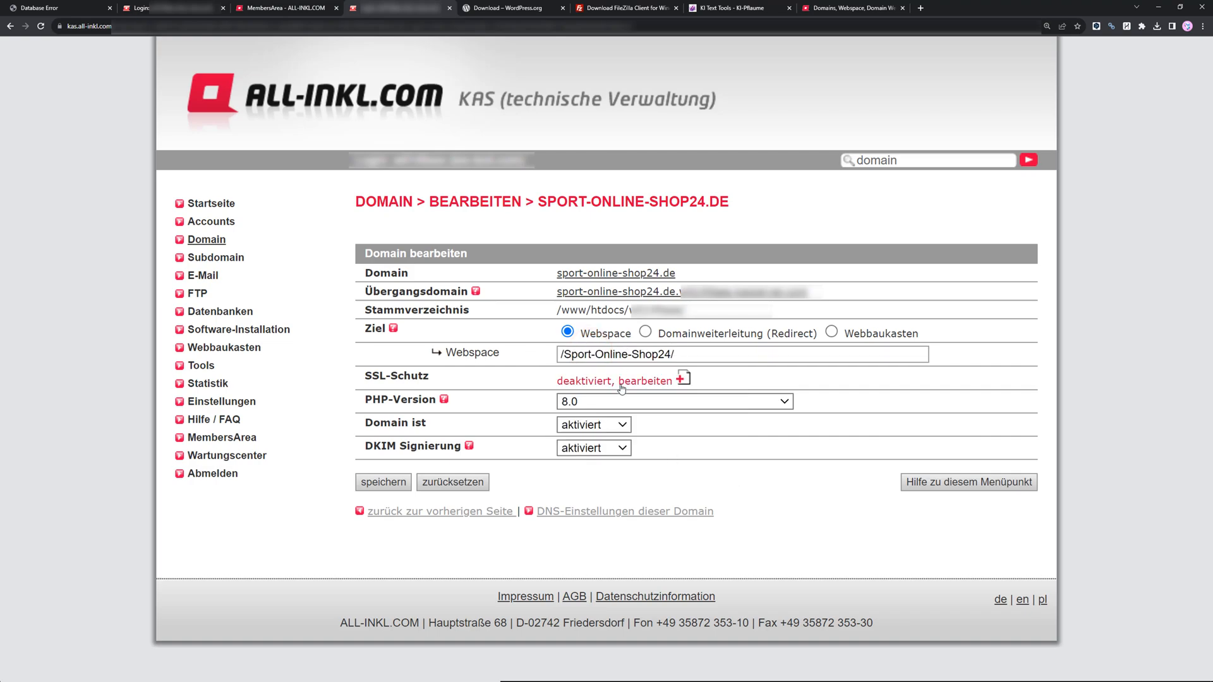
# Open the domain's SSL protection, set SSL activation and SSL enforcement to Ja, and save the changes.
pyautogui.click(657, 381)
pyautogui.click(580, 323)
pyautogui.click(574, 335)
pyautogui.click(574, 346)
pyautogui.click(573, 359)
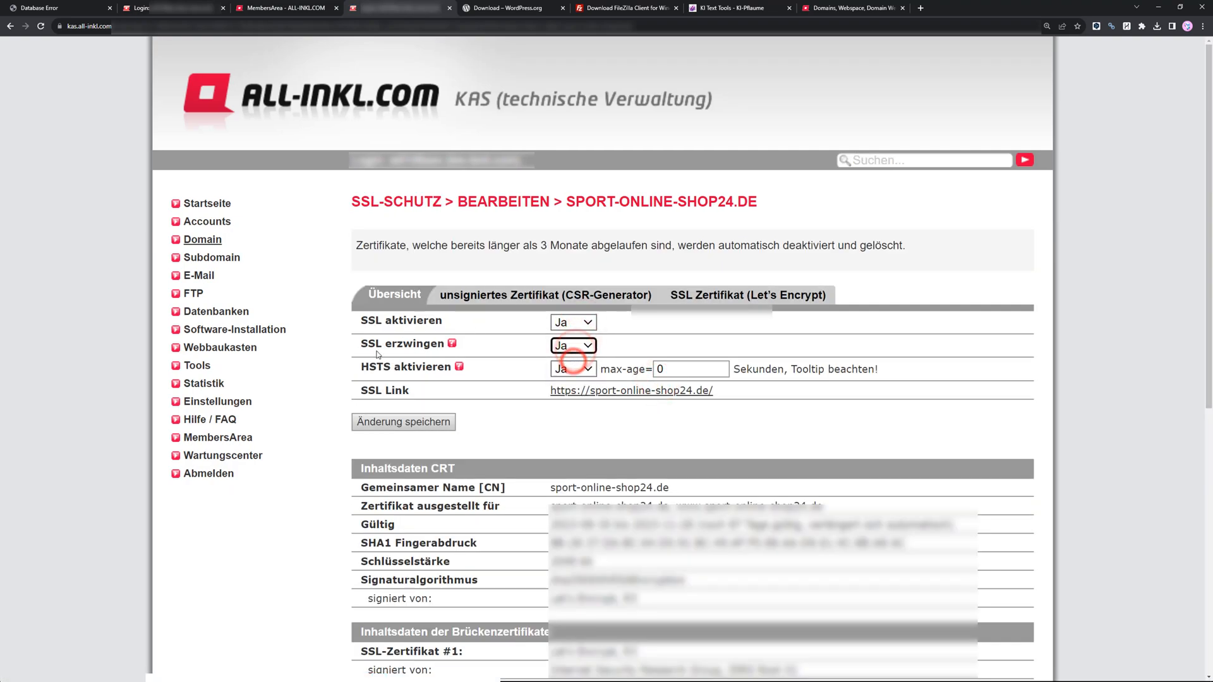
pyautogui.moveTo(363, 344); pyautogui.dragTo(442, 346)
pyautogui.click(484, 346)
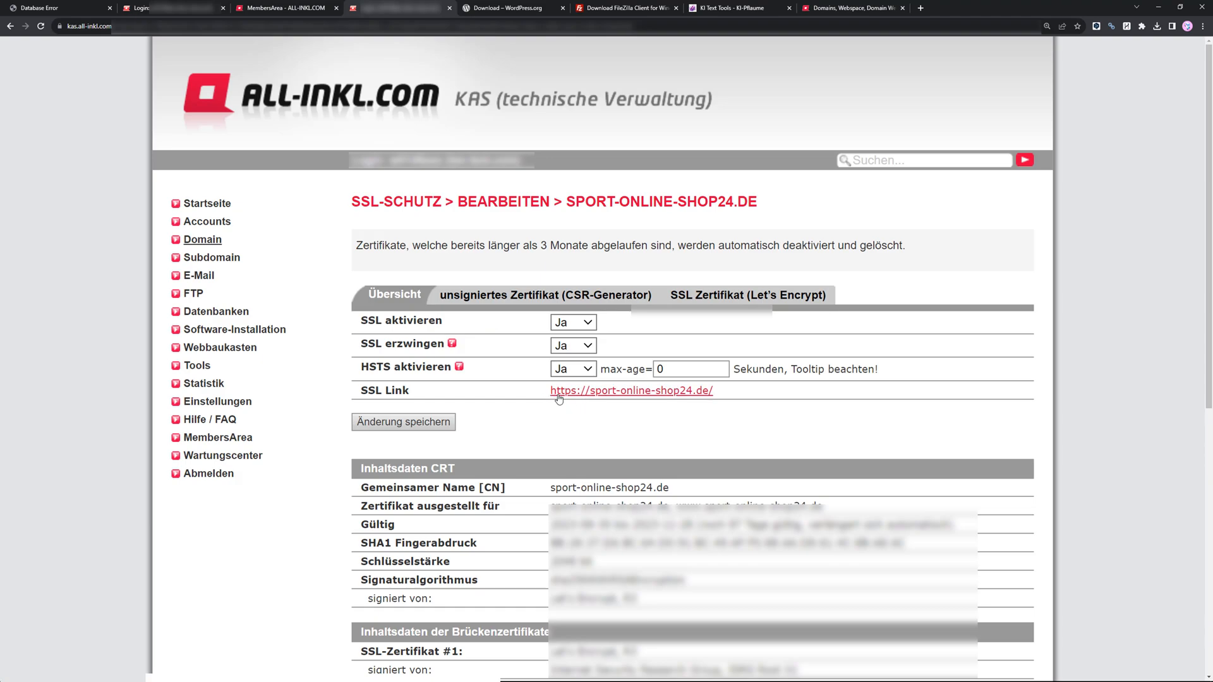
pyautogui.click(441, 424)
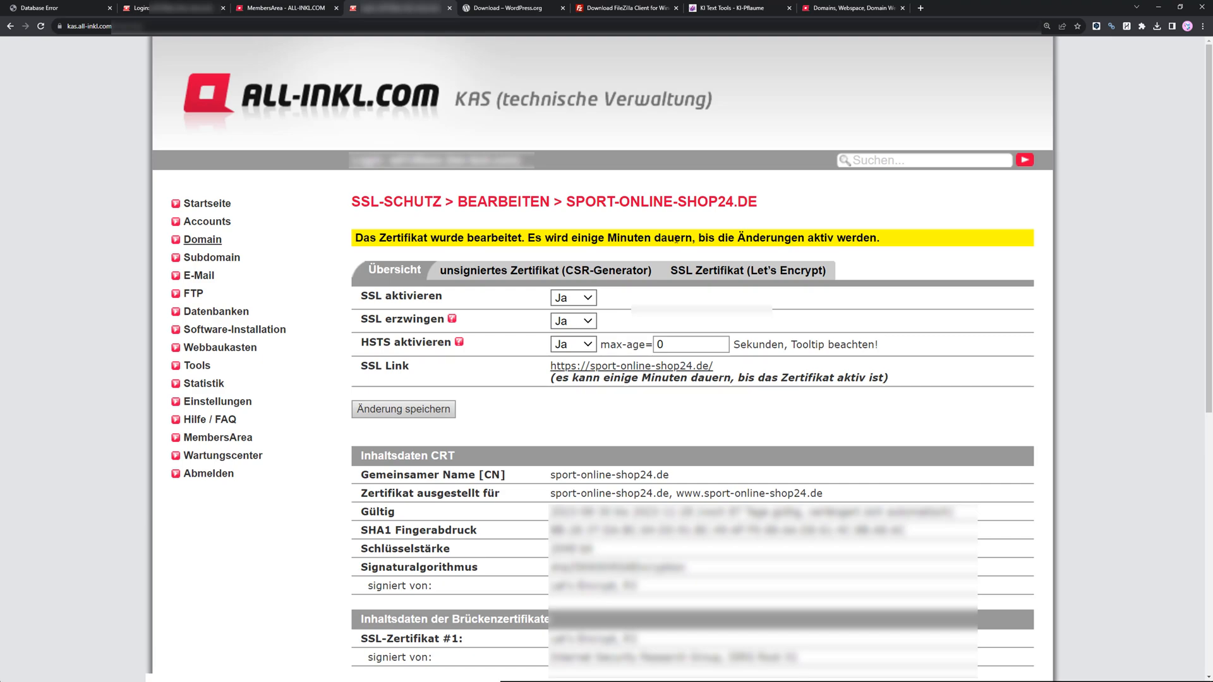
# Set the PHP version of sport-online-shop24.de to 8.2 and save the domain settings.
pyautogui.click(227, 244)
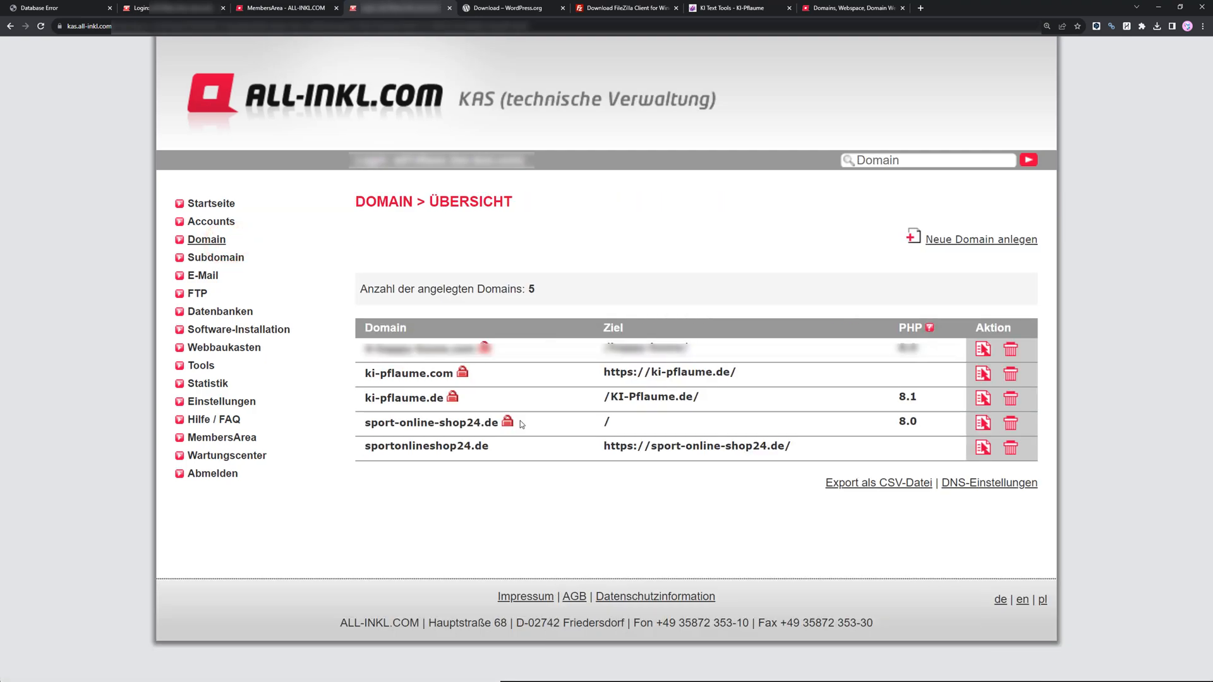
pyautogui.moveTo(509, 428)
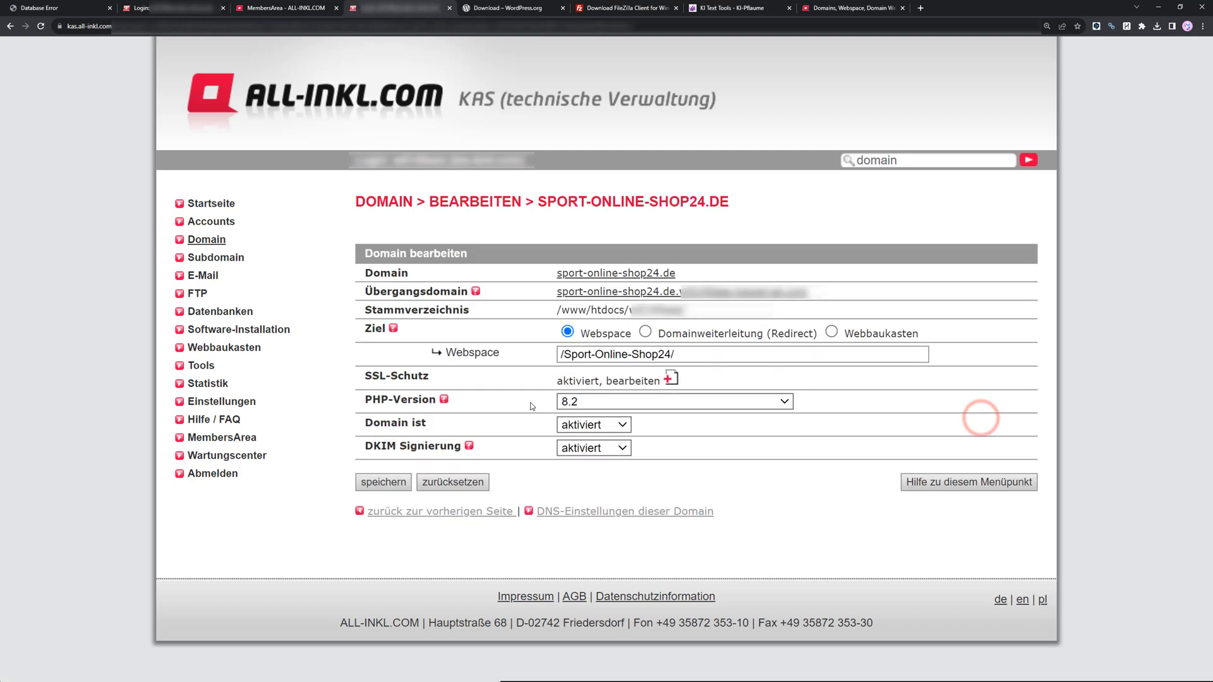
pyautogui.click(586, 402)
pyautogui.click(588, 531)
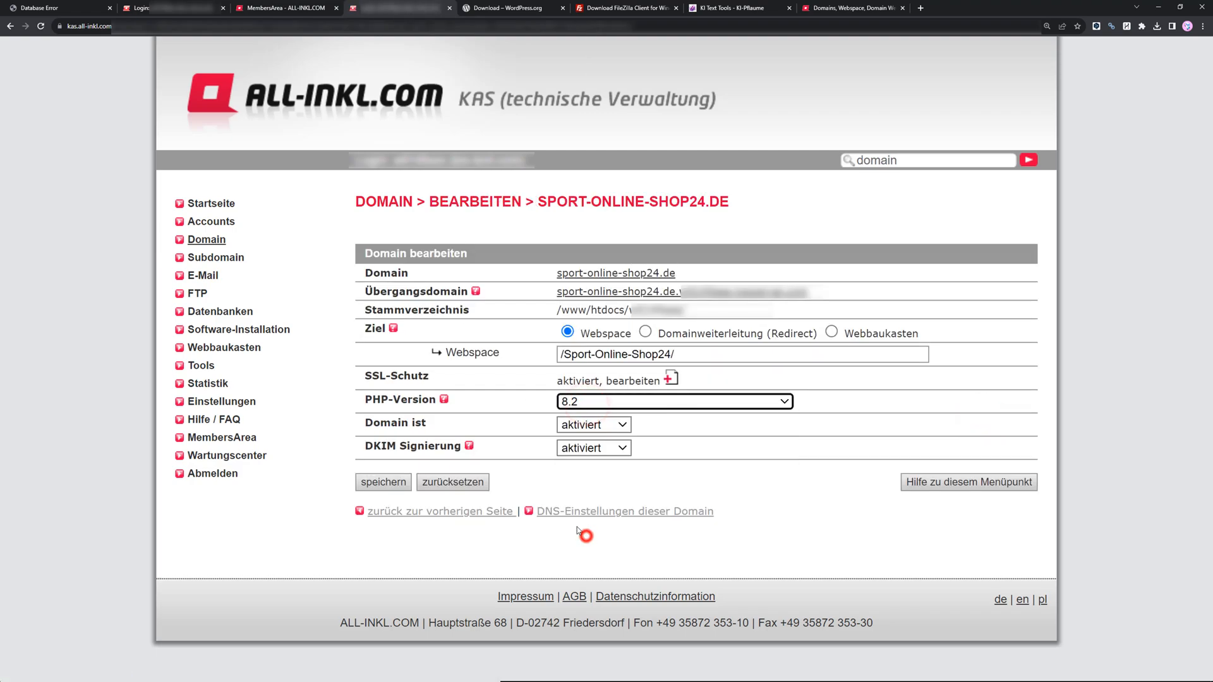
pyautogui.click(381, 484)
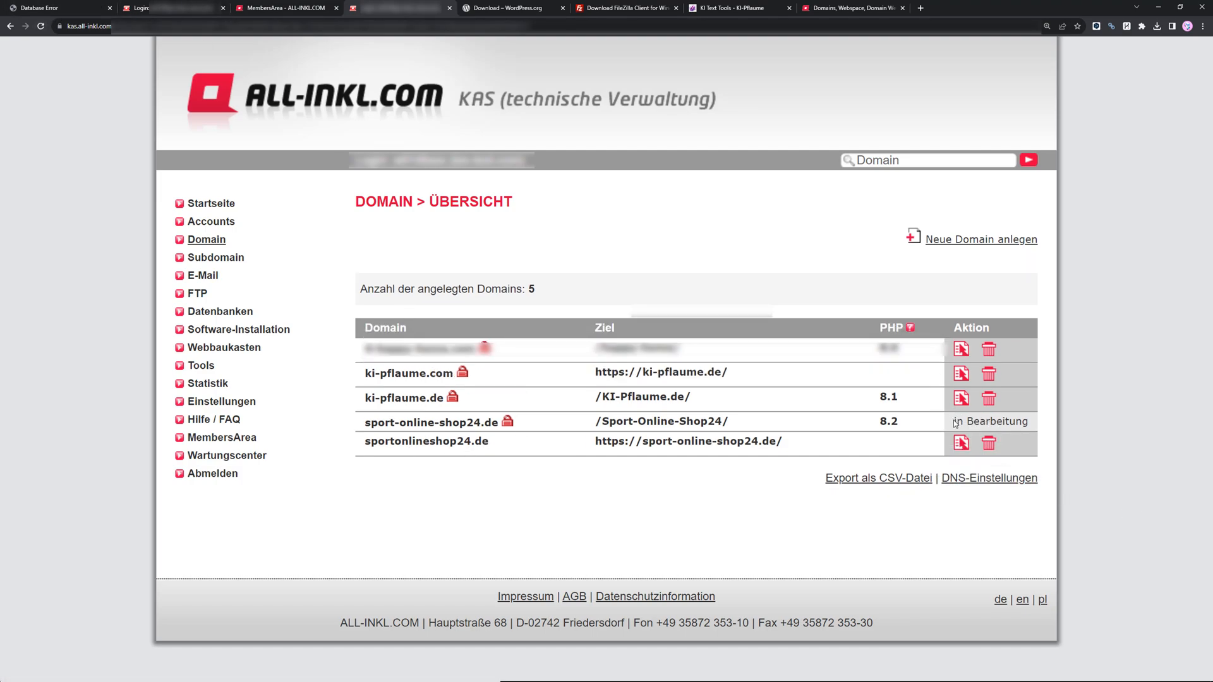
# Open the editing settings of the FTP main user Hauptnutzer.
pyautogui.moveTo(959, 421)
pyautogui.click(265, 310)
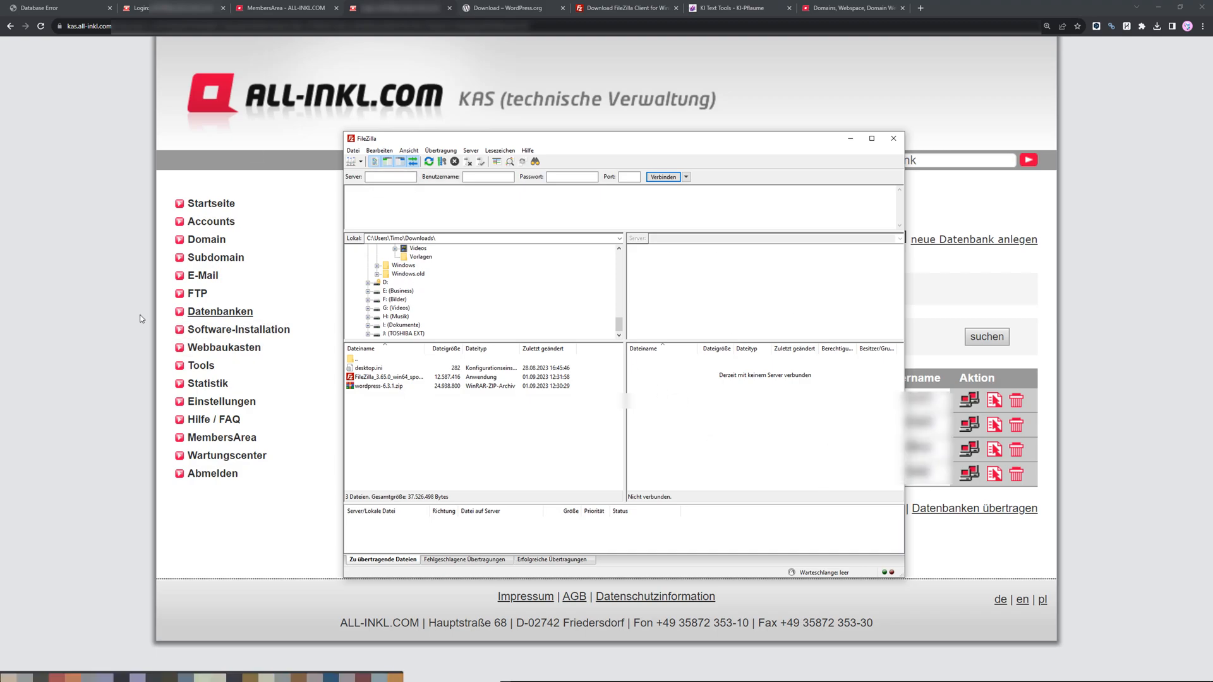
pyautogui.click(198, 297)
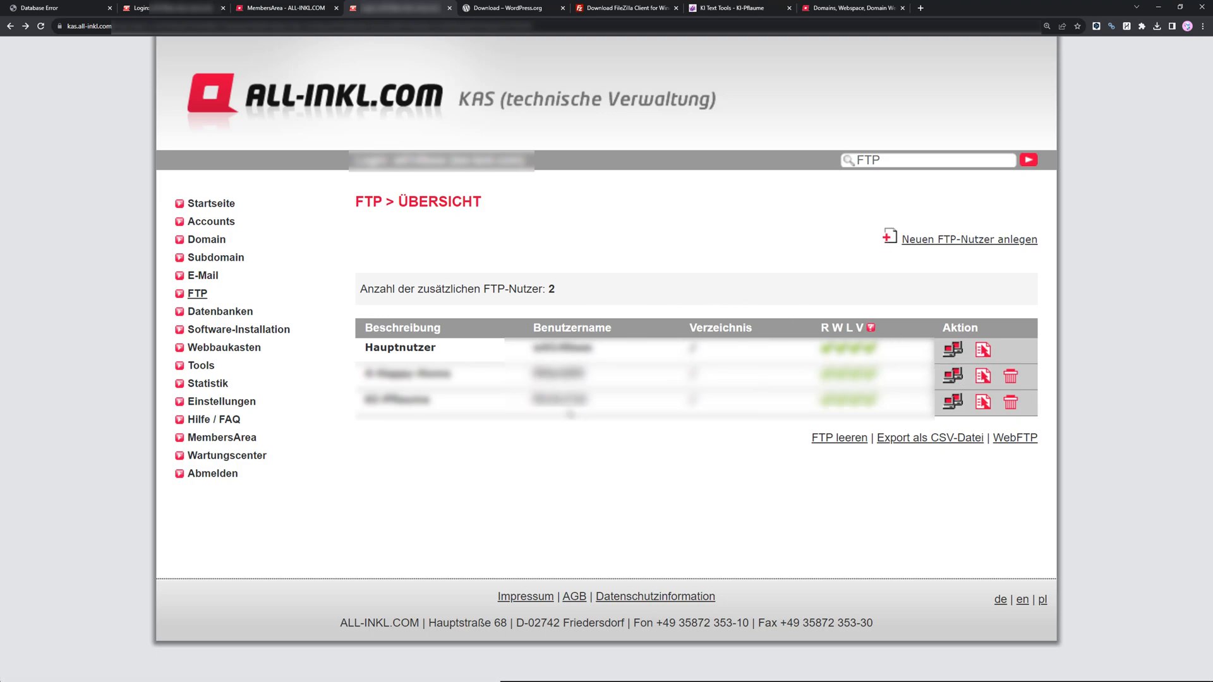
pyautogui.click(984, 350)
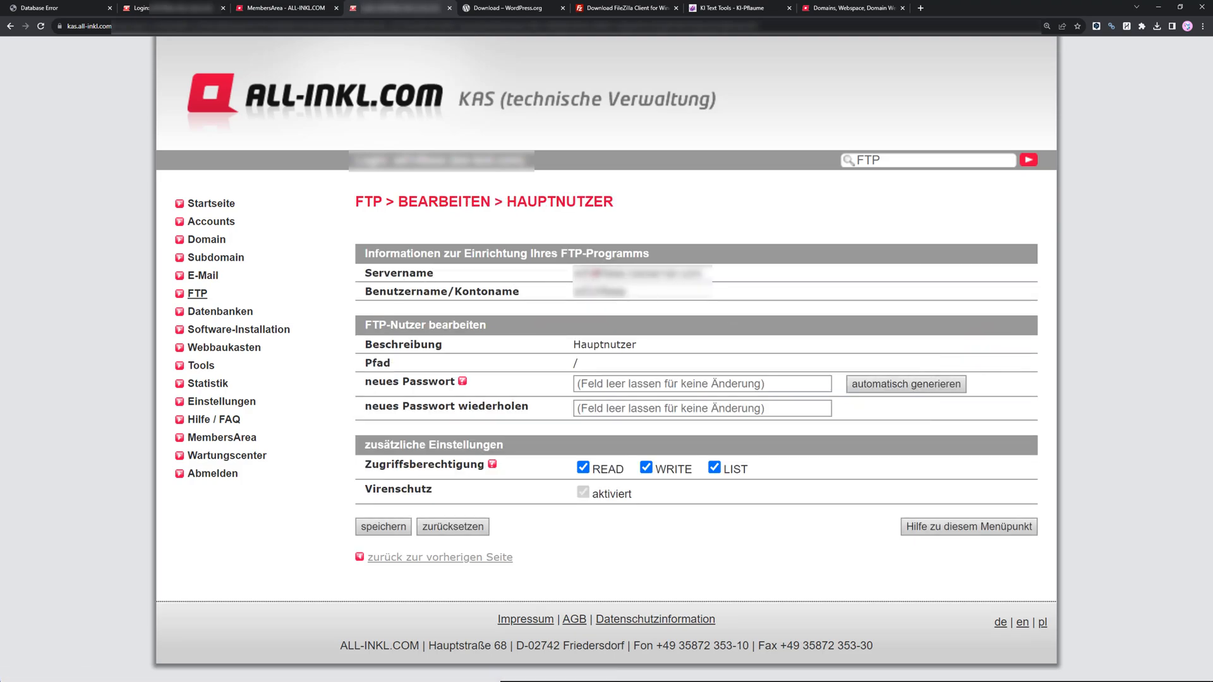
# Copy the FTP server name into FileZilla's Server field.
pyautogui.doubleClick(593, 273)
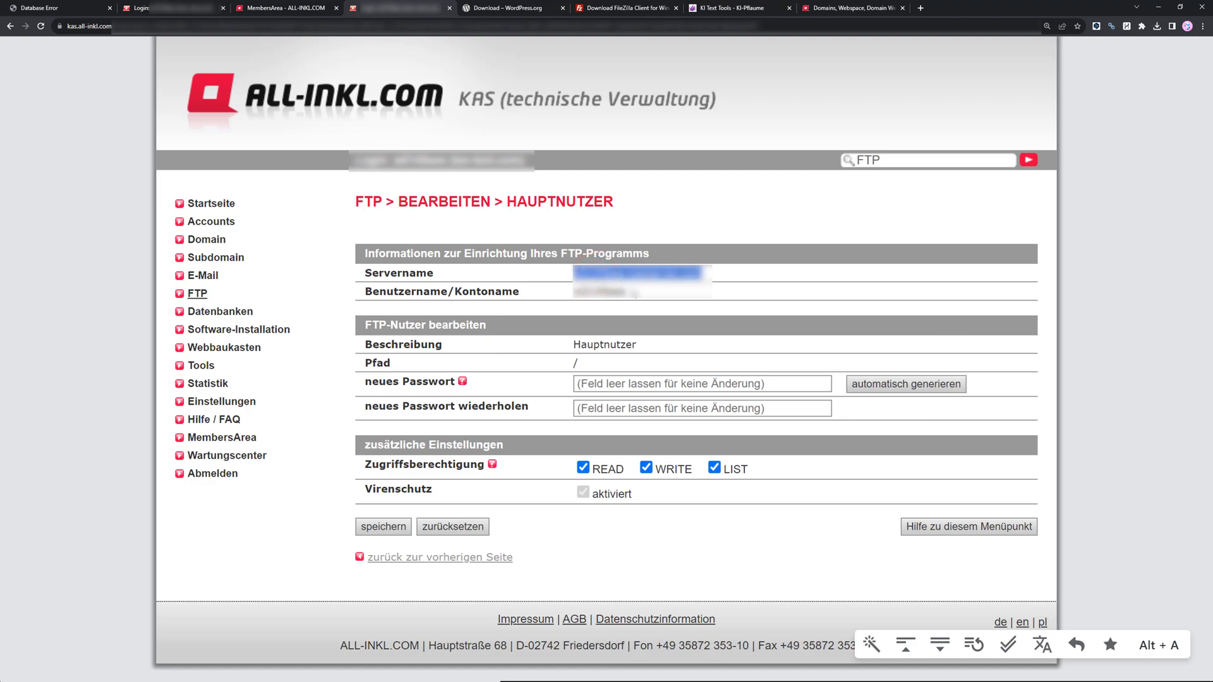
pyautogui.hotkey('alt', 'Tab')
pyautogui.click(384, 176)
pyautogui.hotkey('ctrl', 'v')
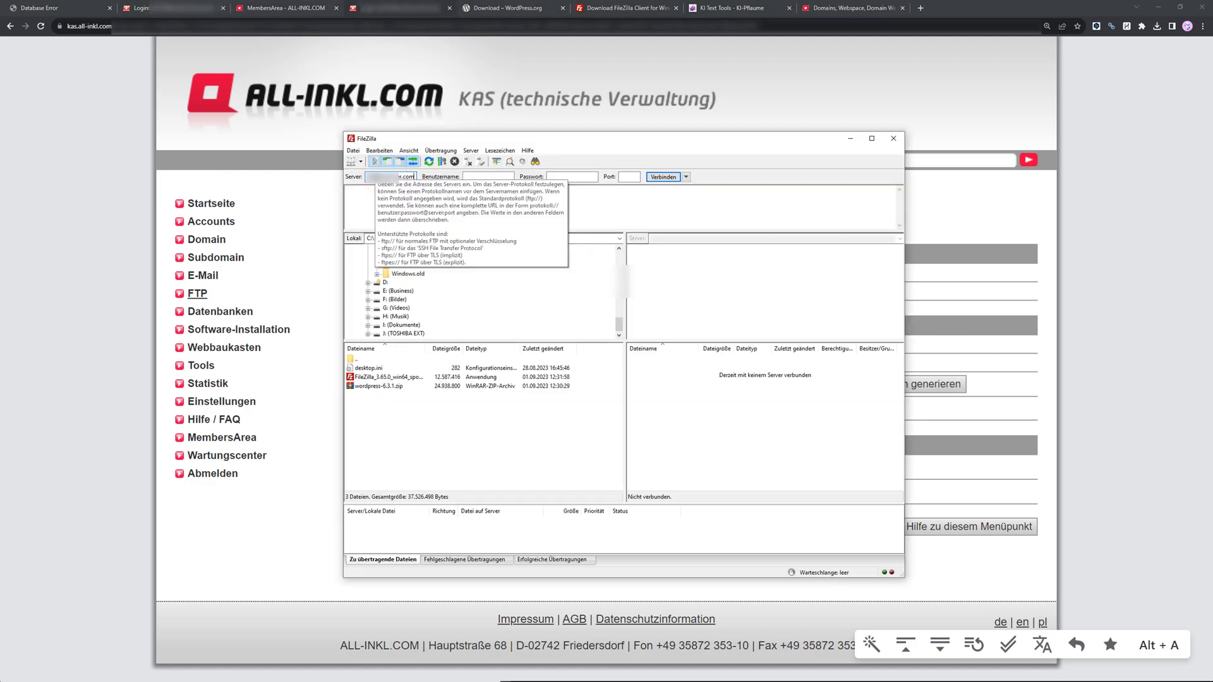
pyautogui.doubleClick(379, 177)
pyautogui.moveTo(393, 177); pyautogui.dragTo(427, 177)
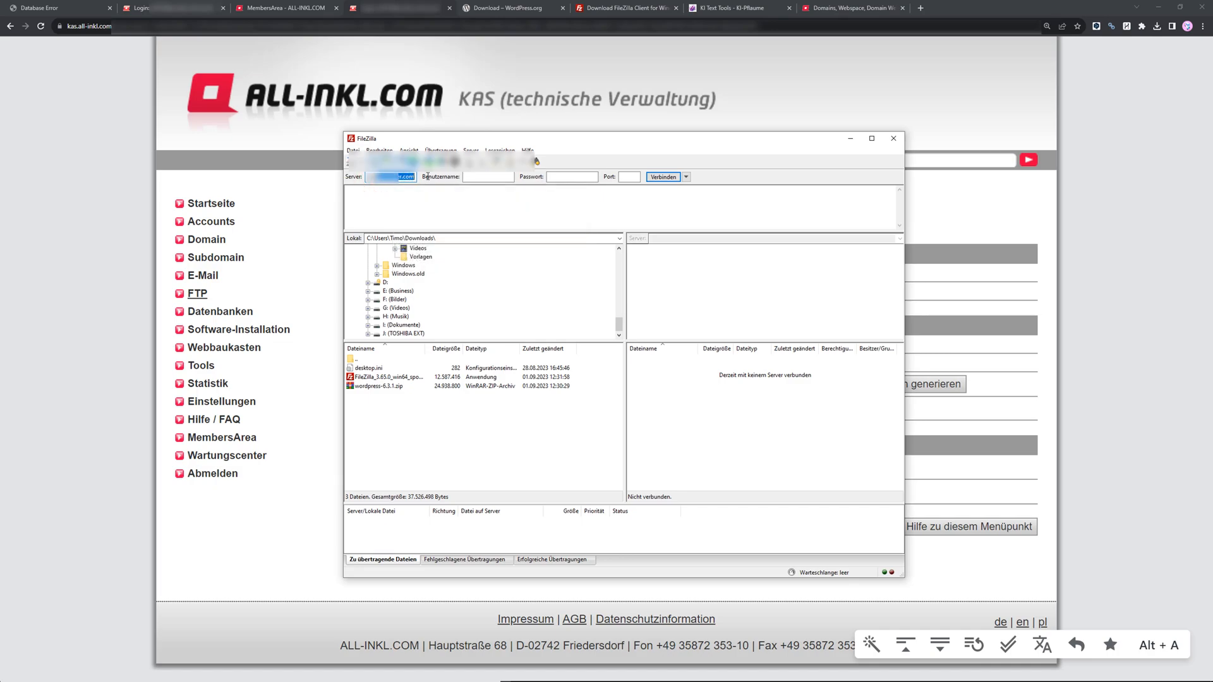
pyautogui.hotkey('alt', 'Tab')
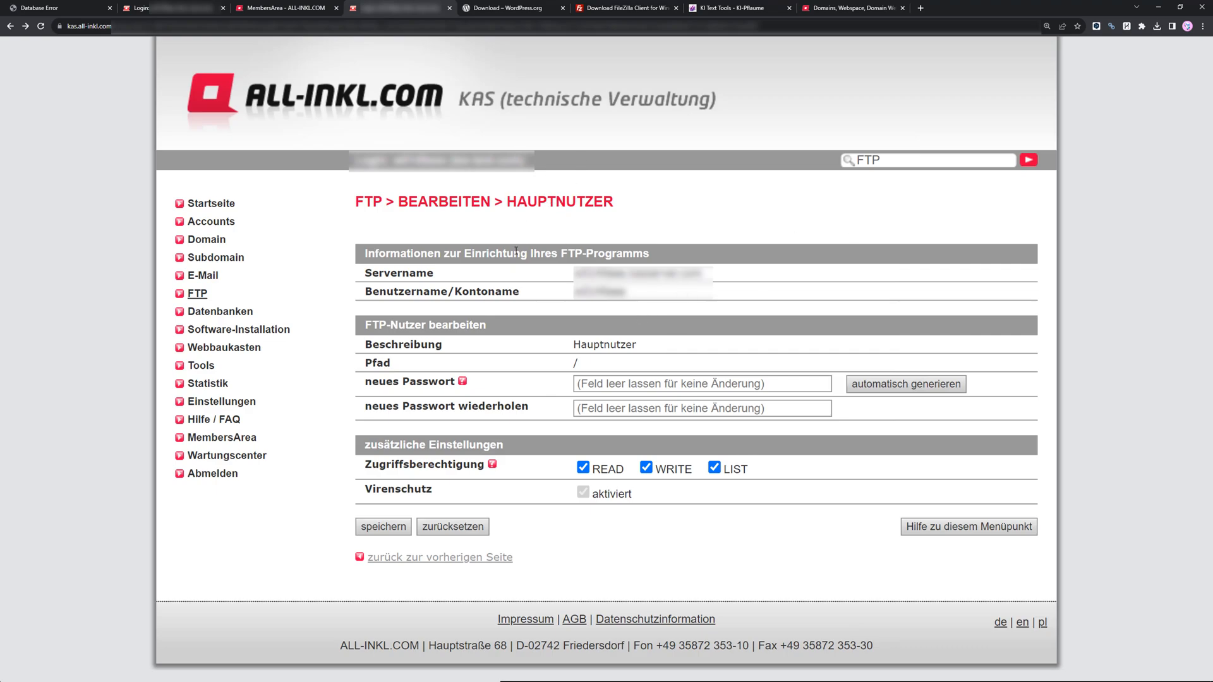
# Copy the FTP account username into FileZilla's username field.
pyautogui.doubleClick(591, 291)
pyautogui.hotkey('alt', 'Tab')
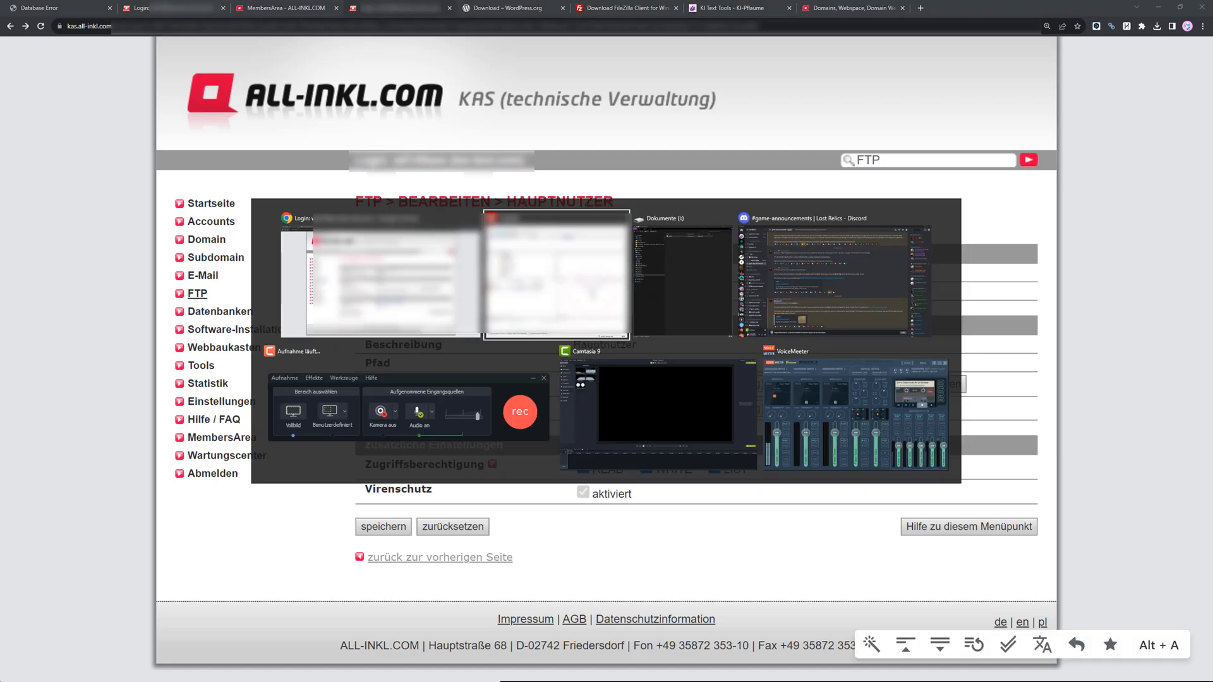
pyautogui.hotkey('ctrl', 'v')
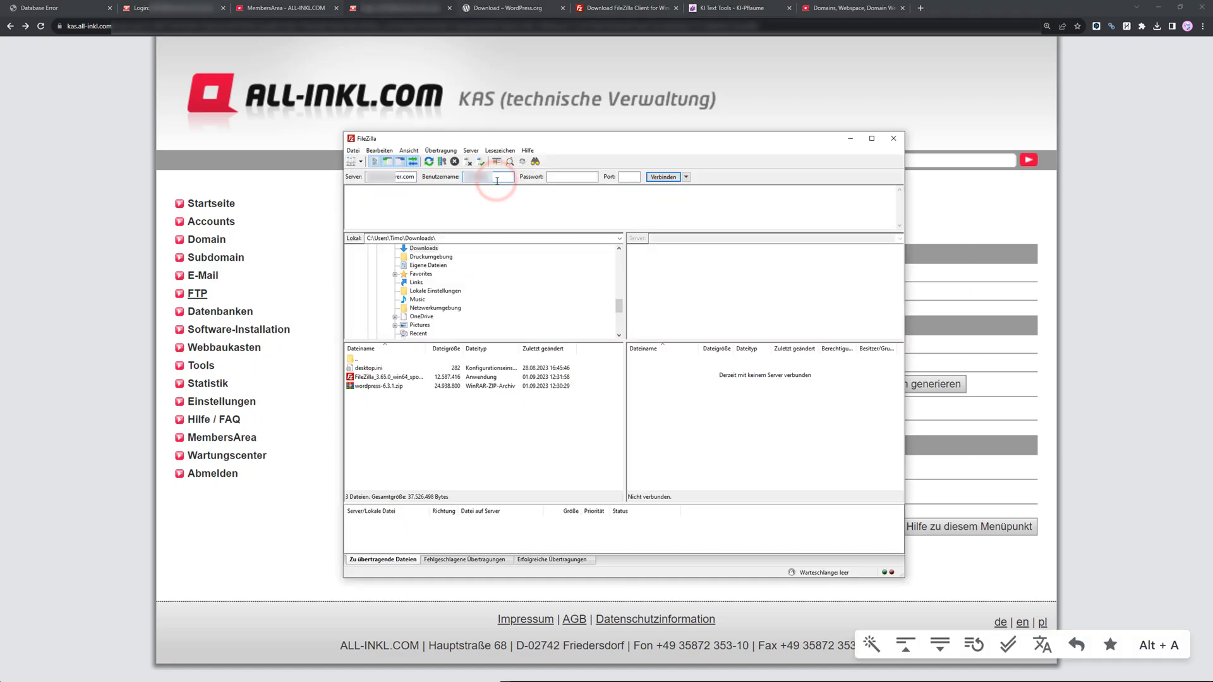
pyautogui.click(1000, 352)
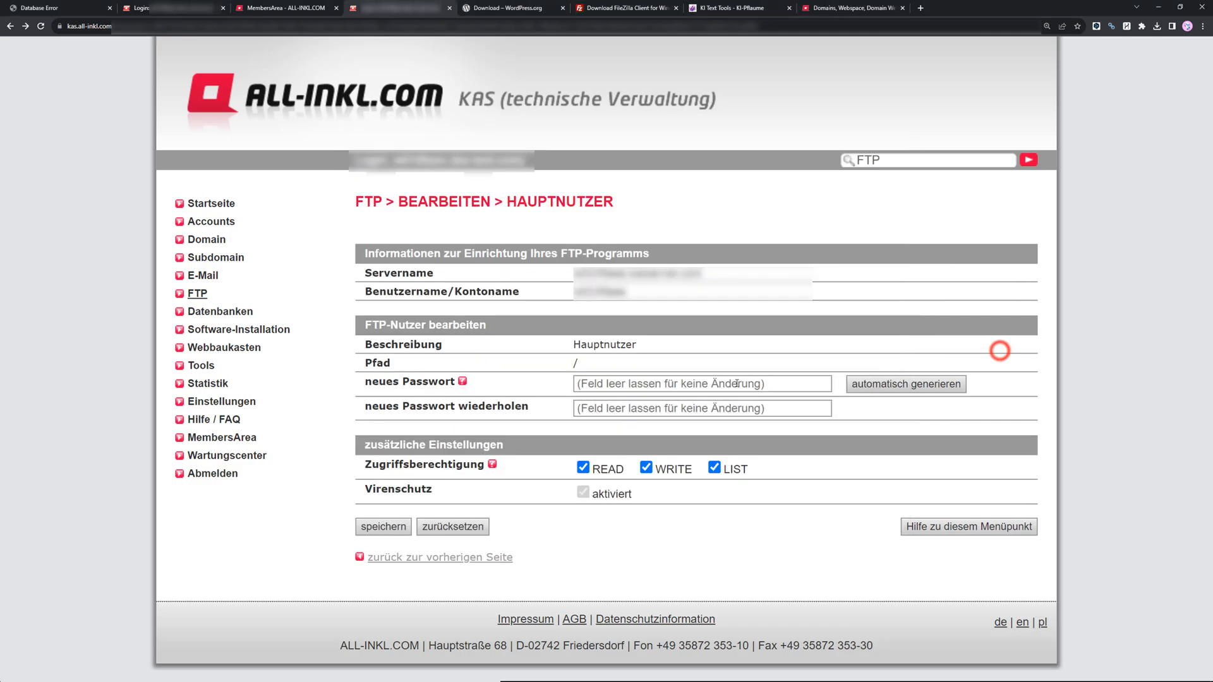
# Generate a new FTP password automatically, copy it and save the main user's settings.
pyautogui.click(877, 385)
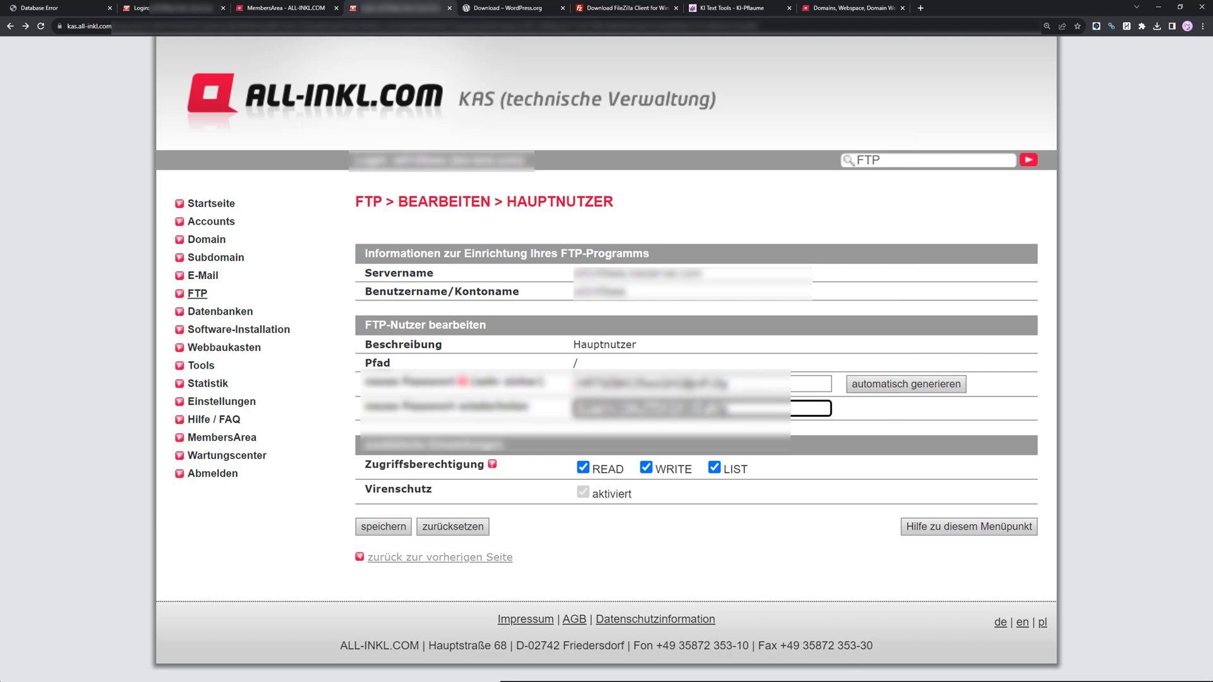
pyautogui.doubleClick(738, 386)
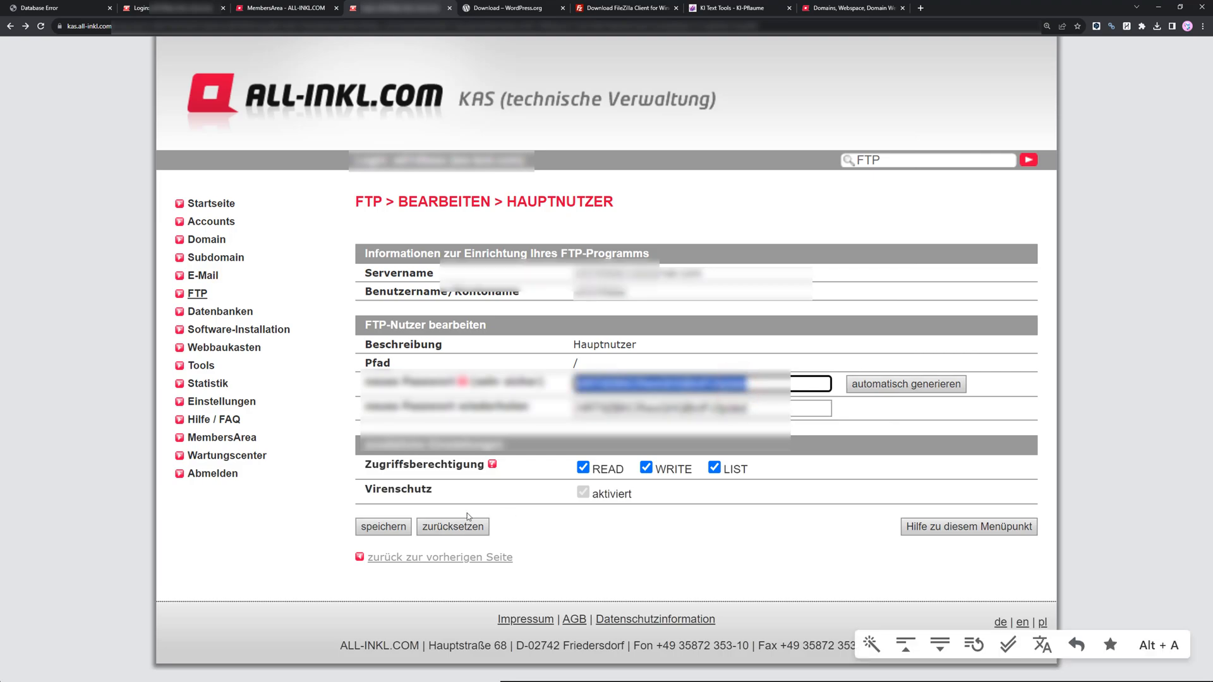
pyautogui.click(378, 528)
# Paste the FTP password into FileZilla's password field and connect to the server.
pyautogui.hotkey('alt', 'Tab')
pyautogui.click(565, 178)
pyautogui.hotkey('ctrl', 'v')
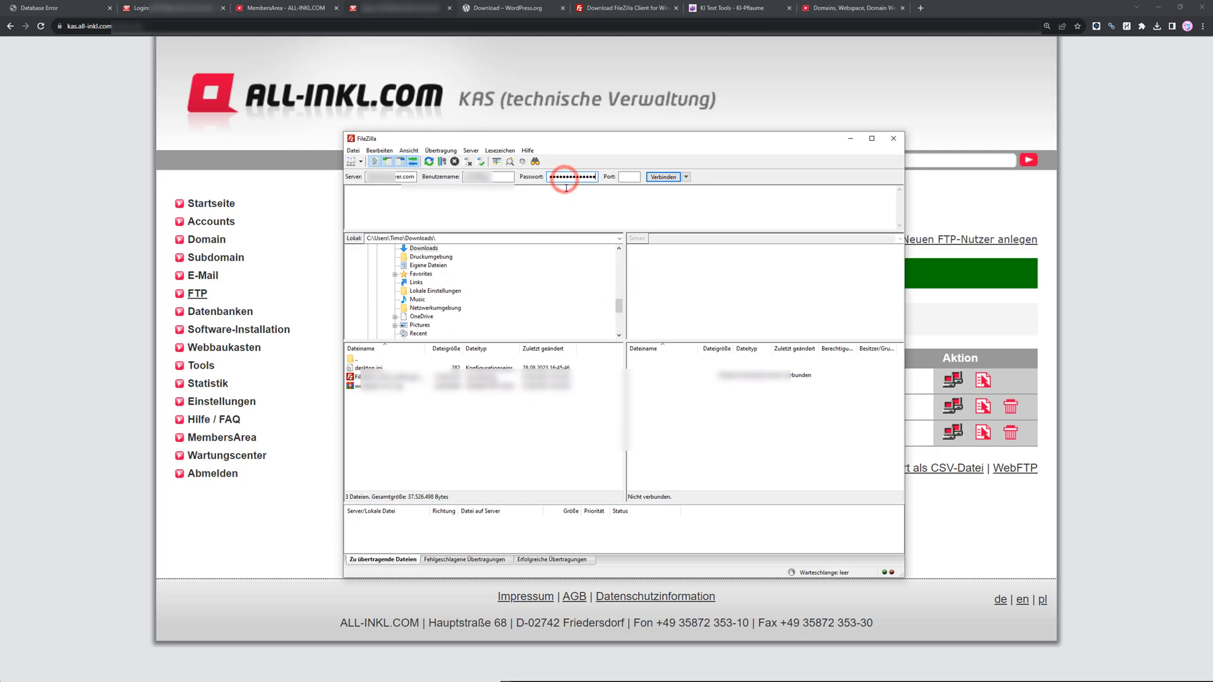
pyautogui.click(665, 179)
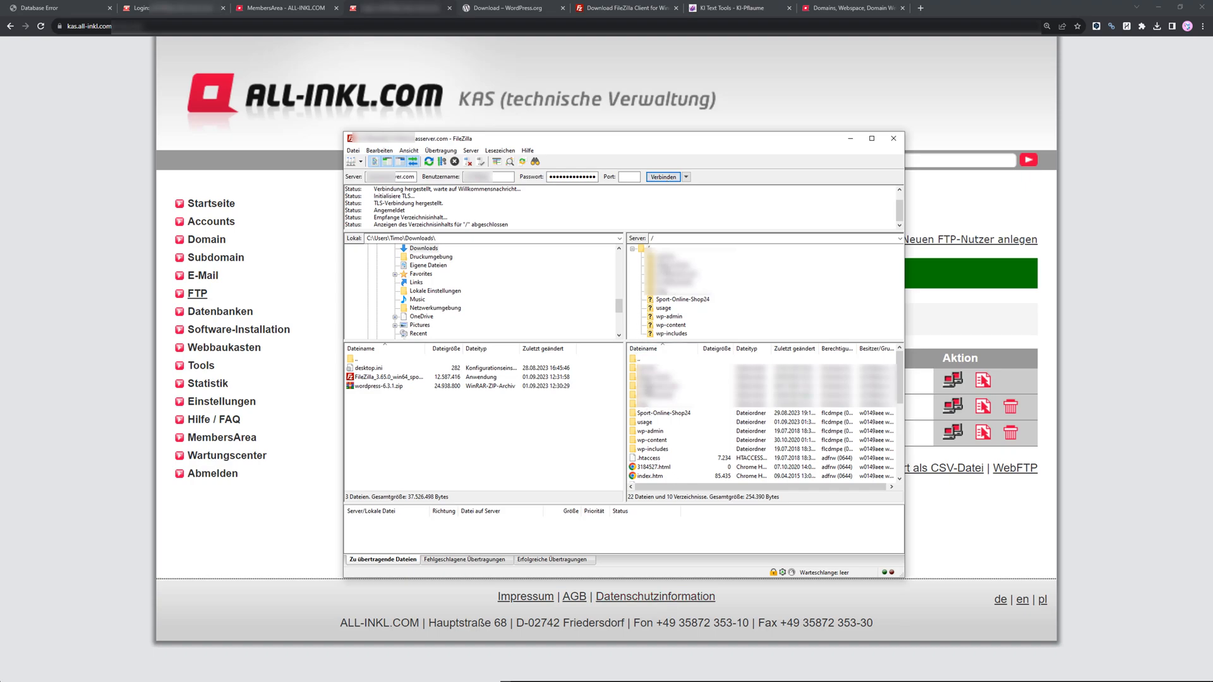
# Open the Sport-Online-Shop24 folder on the server and delete all of its files and folders.
pyautogui.doubleClick(655, 416)
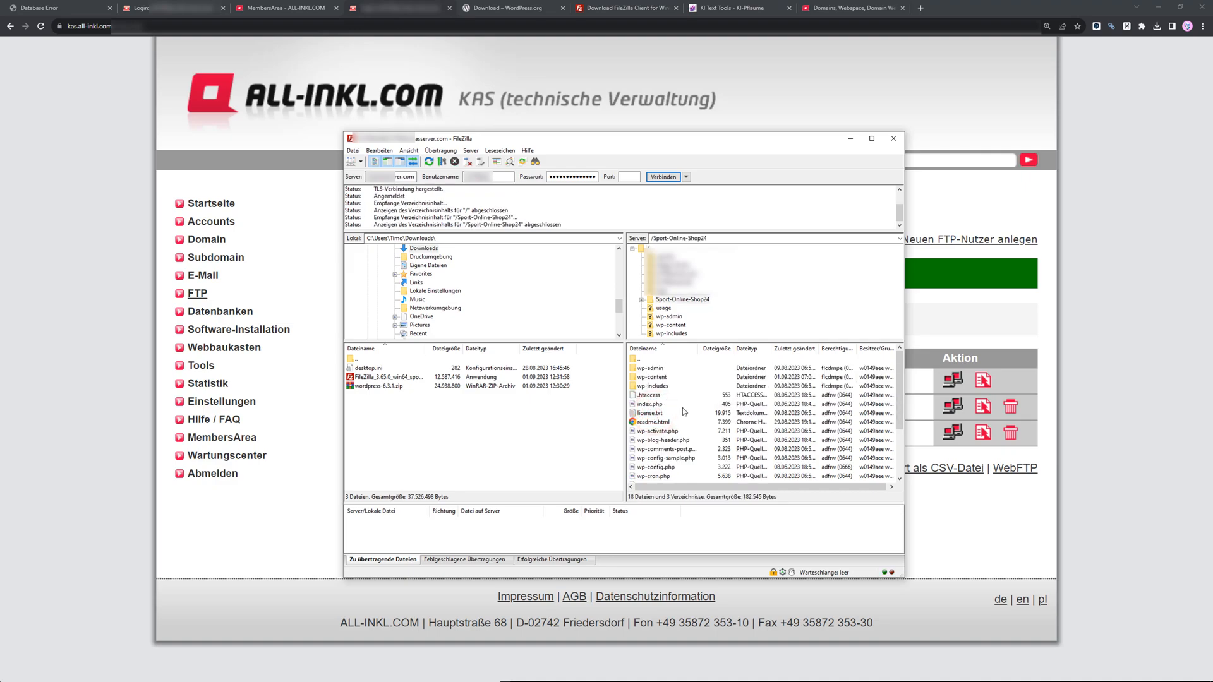
pyautogui.hotkey('ctrl', 'a')
pyautogui.press('Delete')
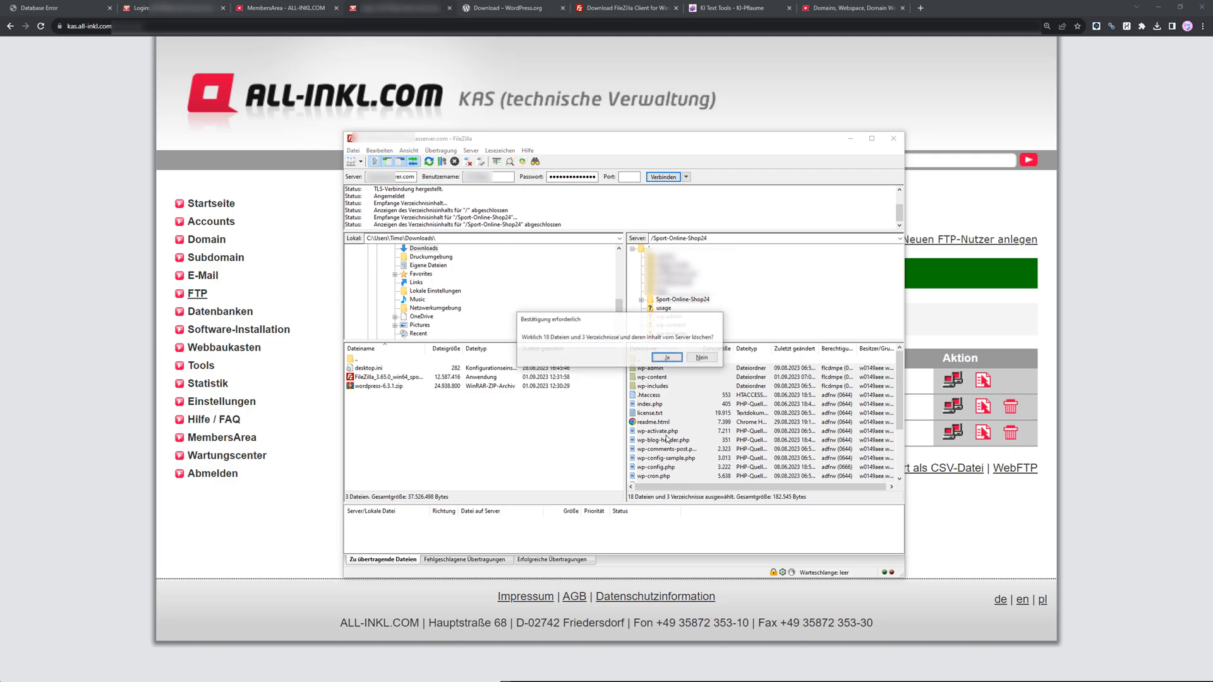
pyautogui.click(660, 358)
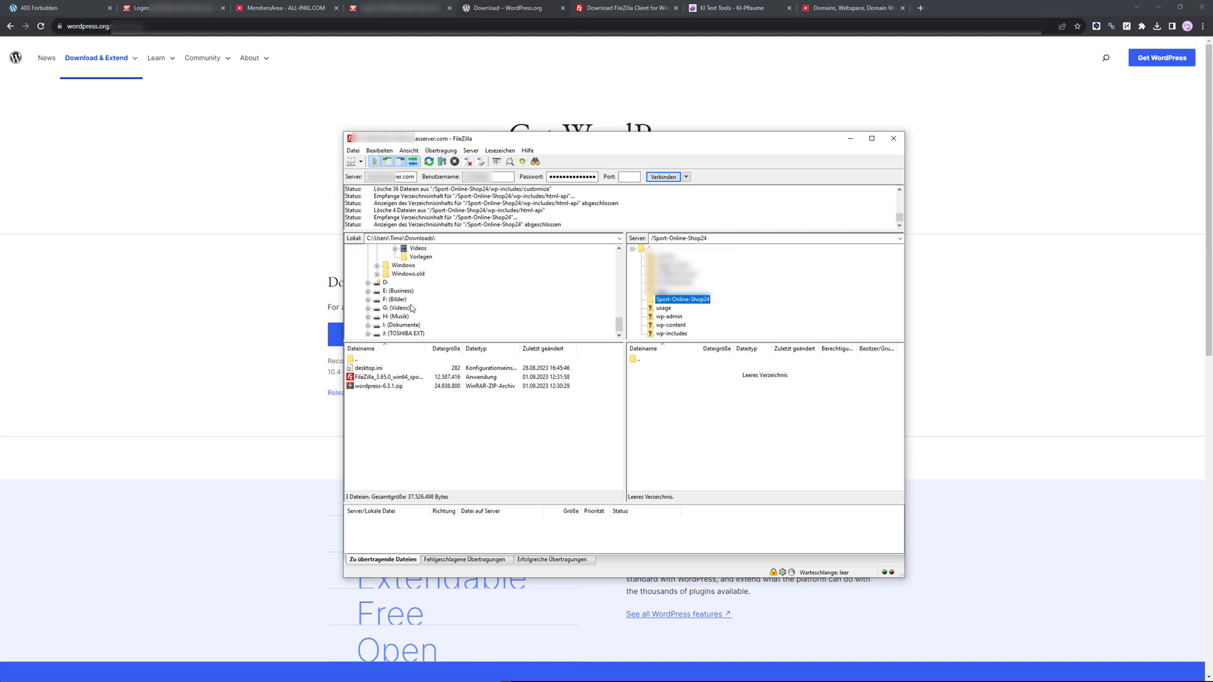
# Open the extracted wordpress folder on the I: drive, select all its files and folders, and upload them into the Sport-Online-Shop24 server folder.
pyautogui.click(398, 326)
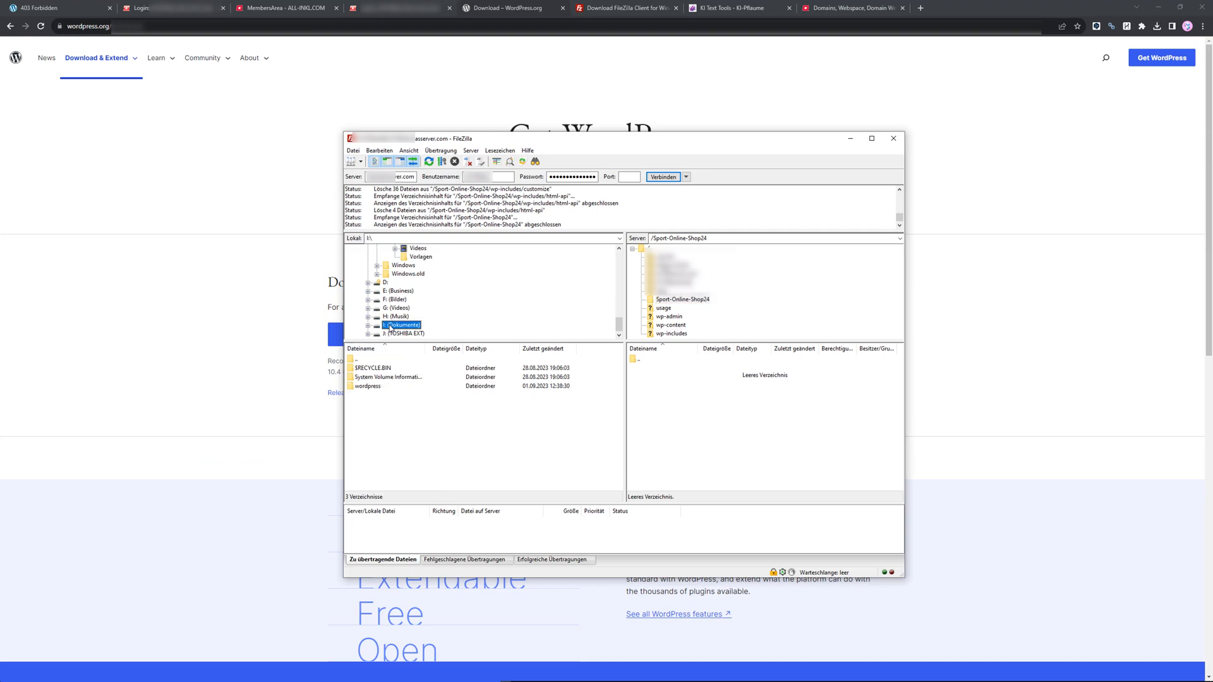
pyautogui.click(371, 386)
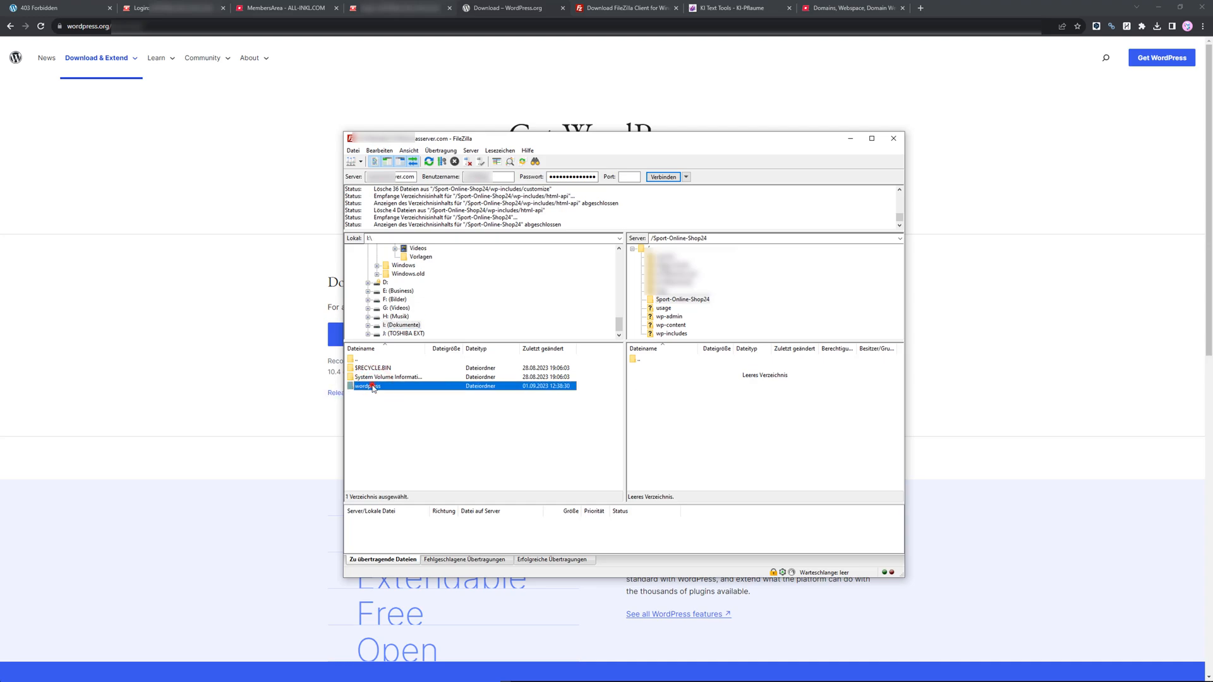
pyautogui.doubleClick(373, 387)
pyautogui.click(371, 367)
pyautogui.scroll(-2, 386, 478)
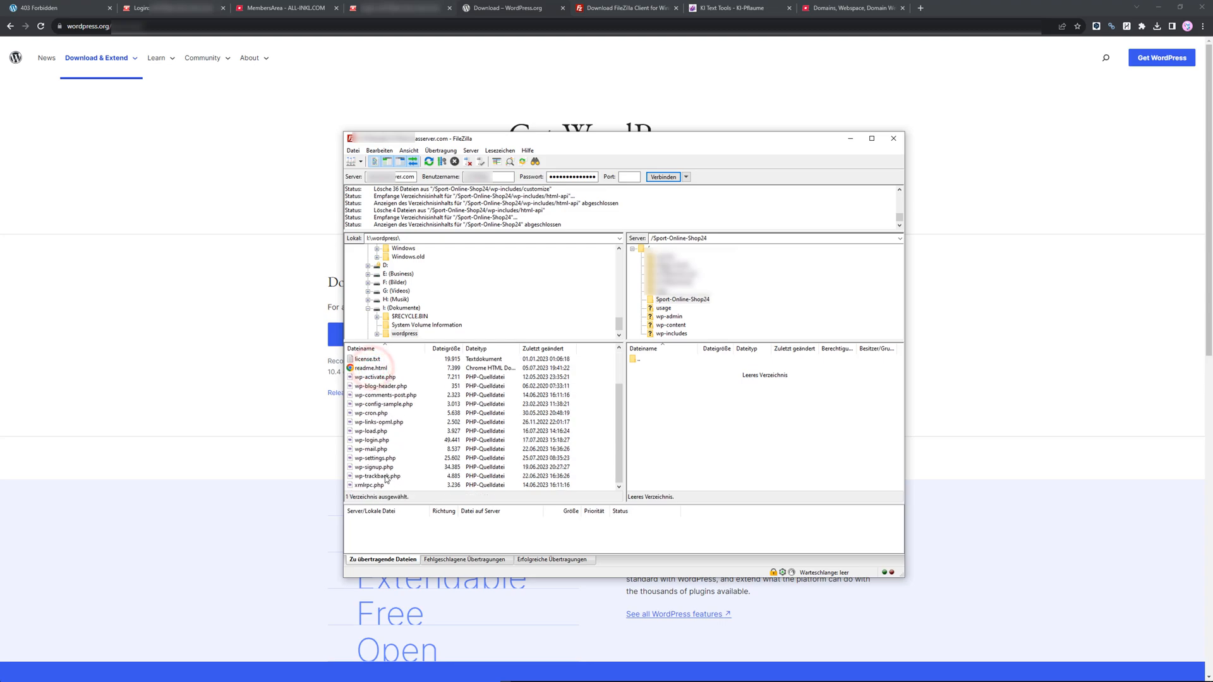
pyautogui.keyDown('shift'); pyautogui.click(383, 488); pyautogui.keyUp('shift')
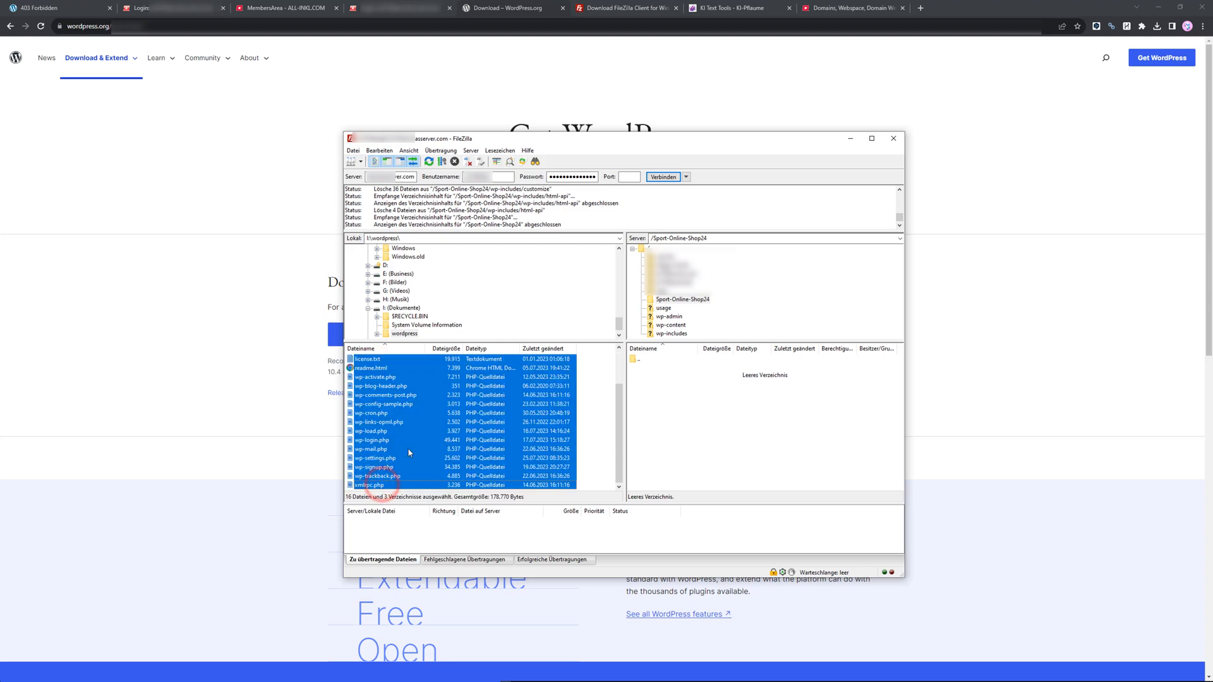
pyautogui.scroll(2, 426, 411)
pyautogui.moveTo(407, 379); pyautogui.dragTo(680, 401)
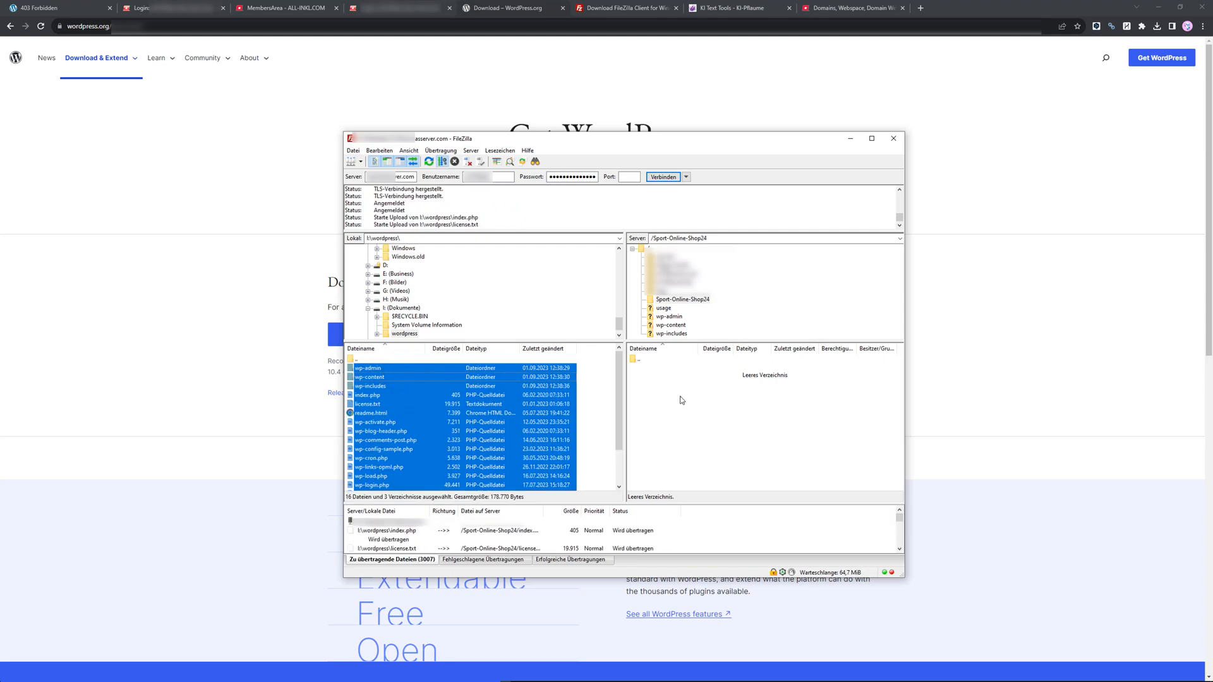
# Review the uploaded files in the server's Sport-Online-Shop24 folder.
pyautogui.rightClick(420, 390)
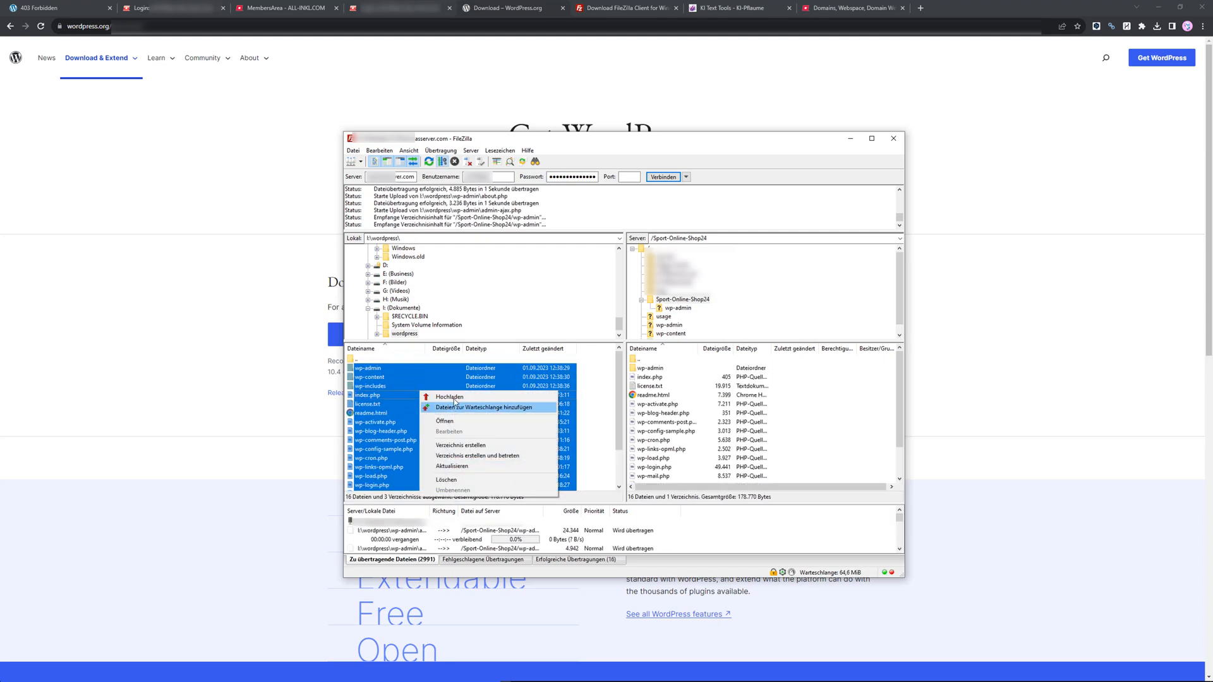
pyautogui.click(370, 372)
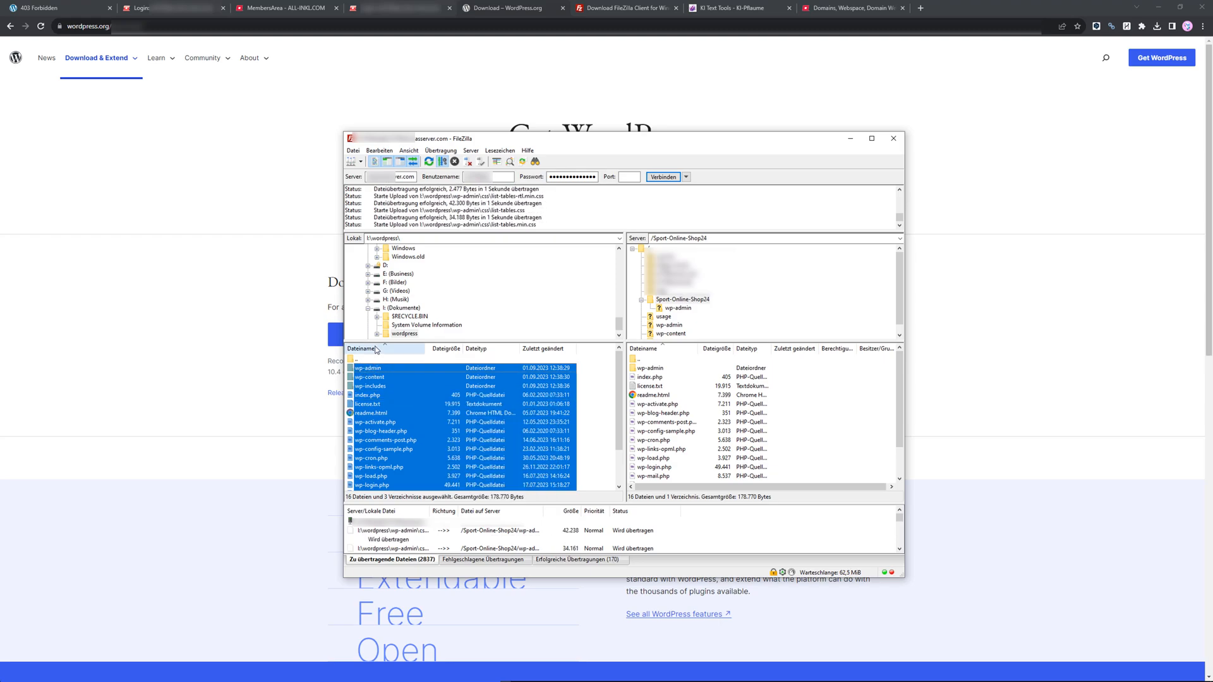
pyautogui.doubleClick(359, 360)
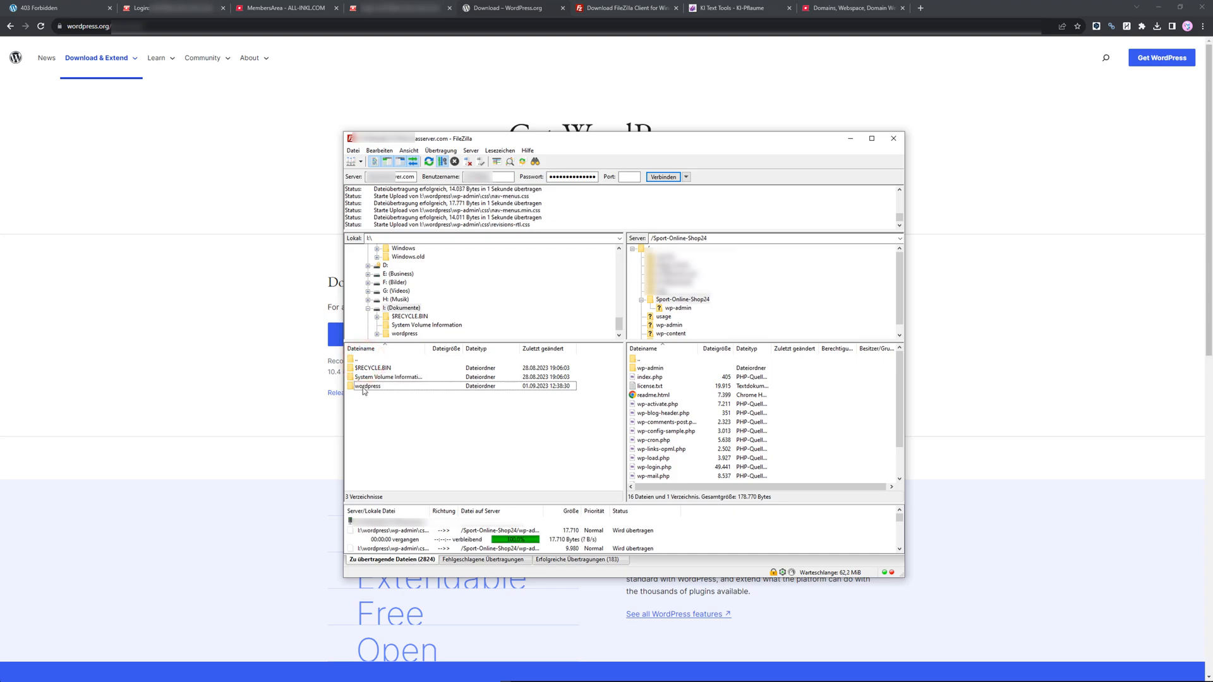
pyautogui.doubleClick(398, 386)
pyautogui.moveTo(788, 489); pyautogui.dragTo(788, 436)
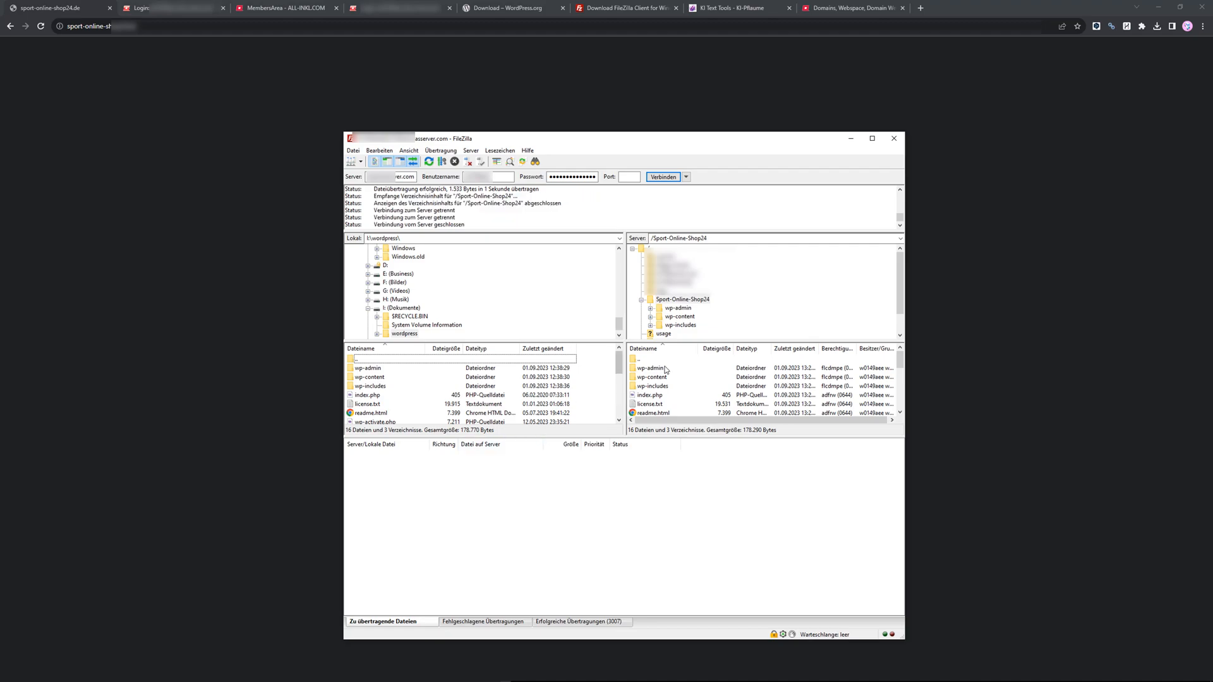
pyautogui.scroll(-5, 688, 393)
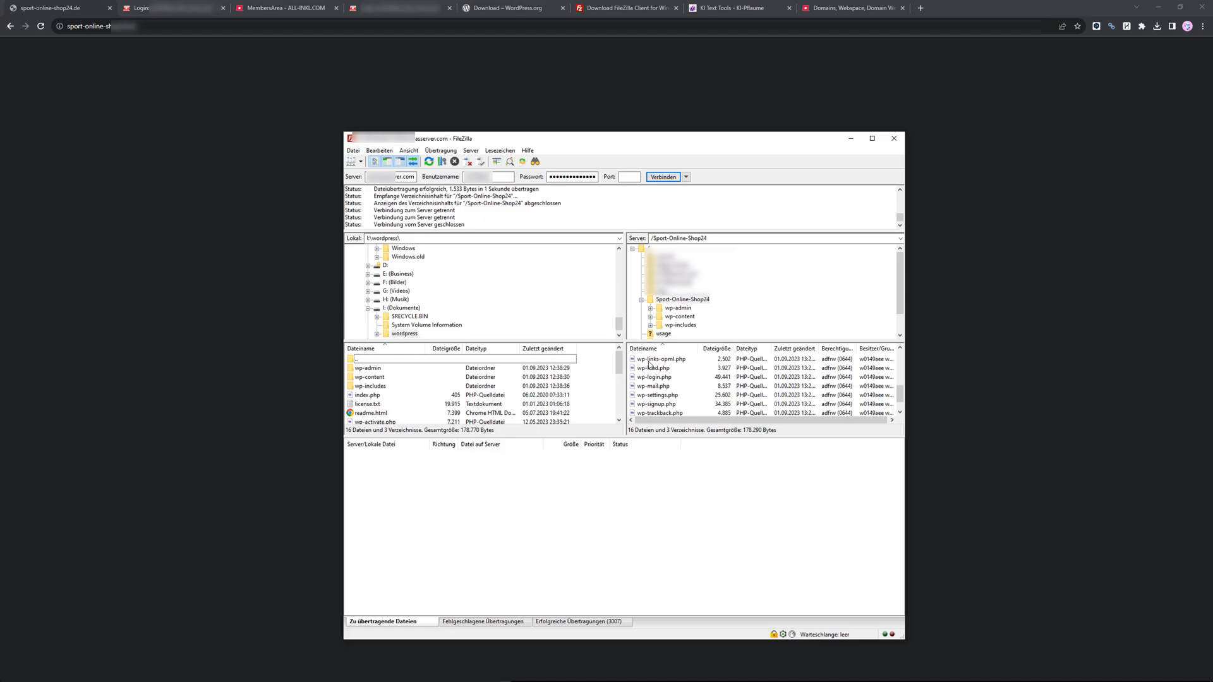
# Reload sport-online-shop24.de in the browser and choose Deutsch as the WordPress installation language.
pyautogui.click(215, 175)
pyautogui.click(199, 25)
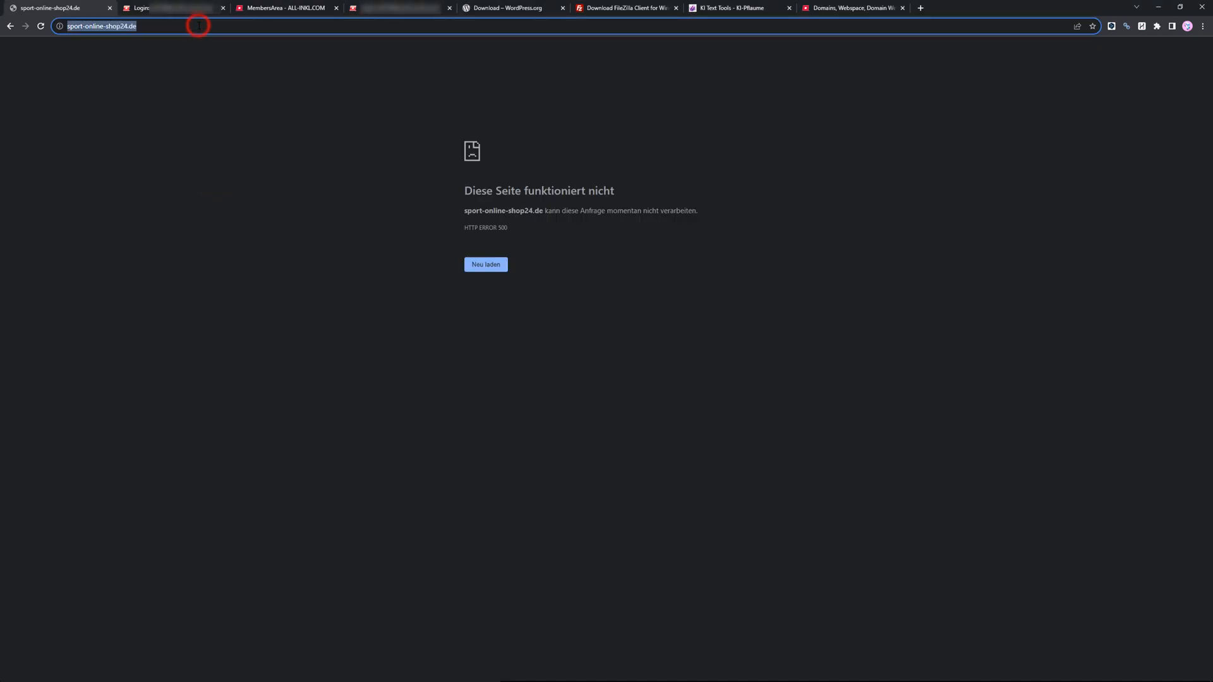
pyautogui.click(41, 27)
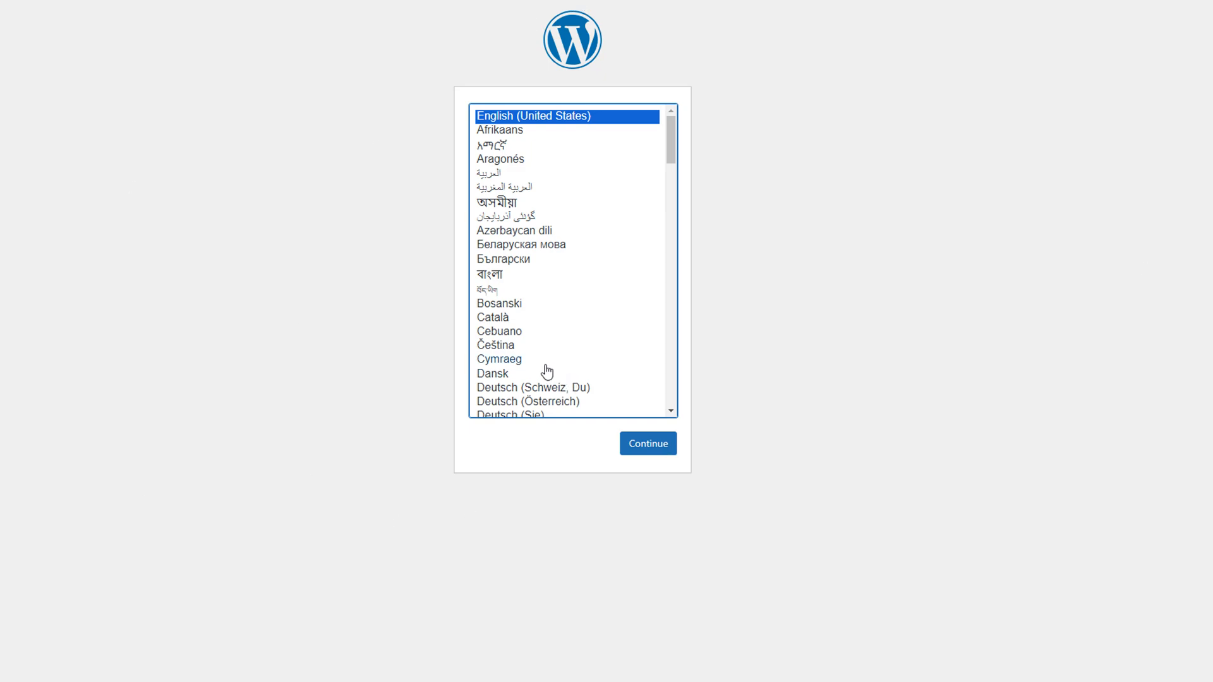
pyautogui.scroll(-1, 547, 372)
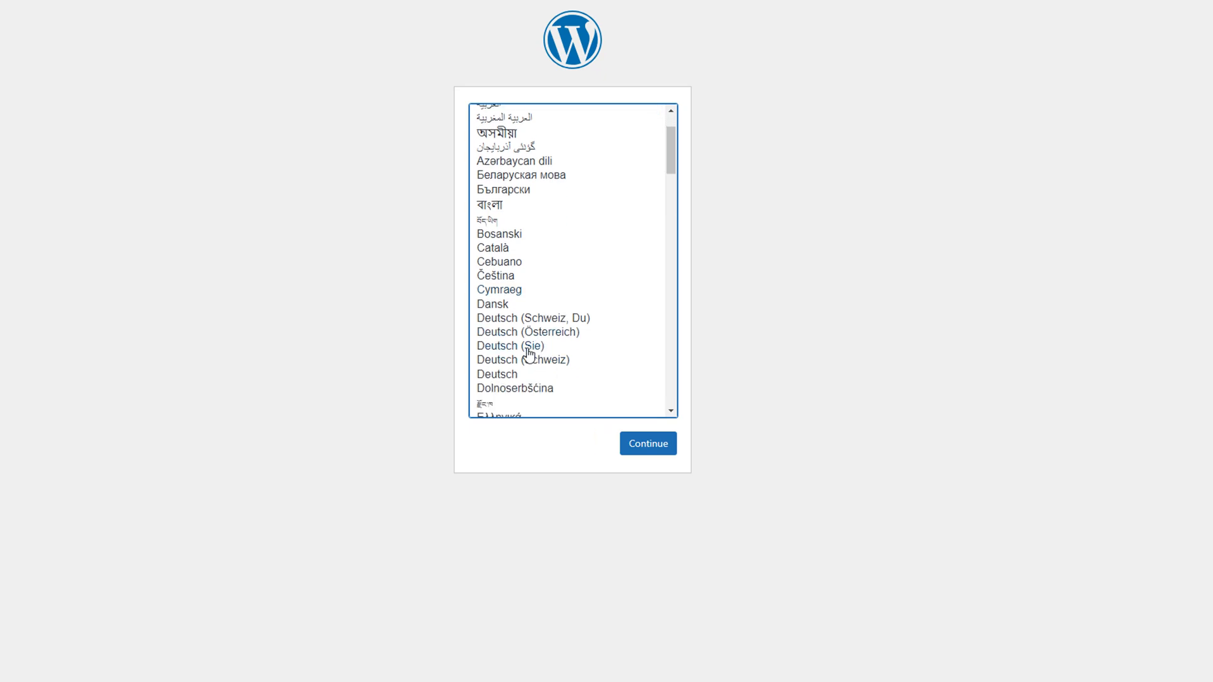
pyautogui.click(517, 378)
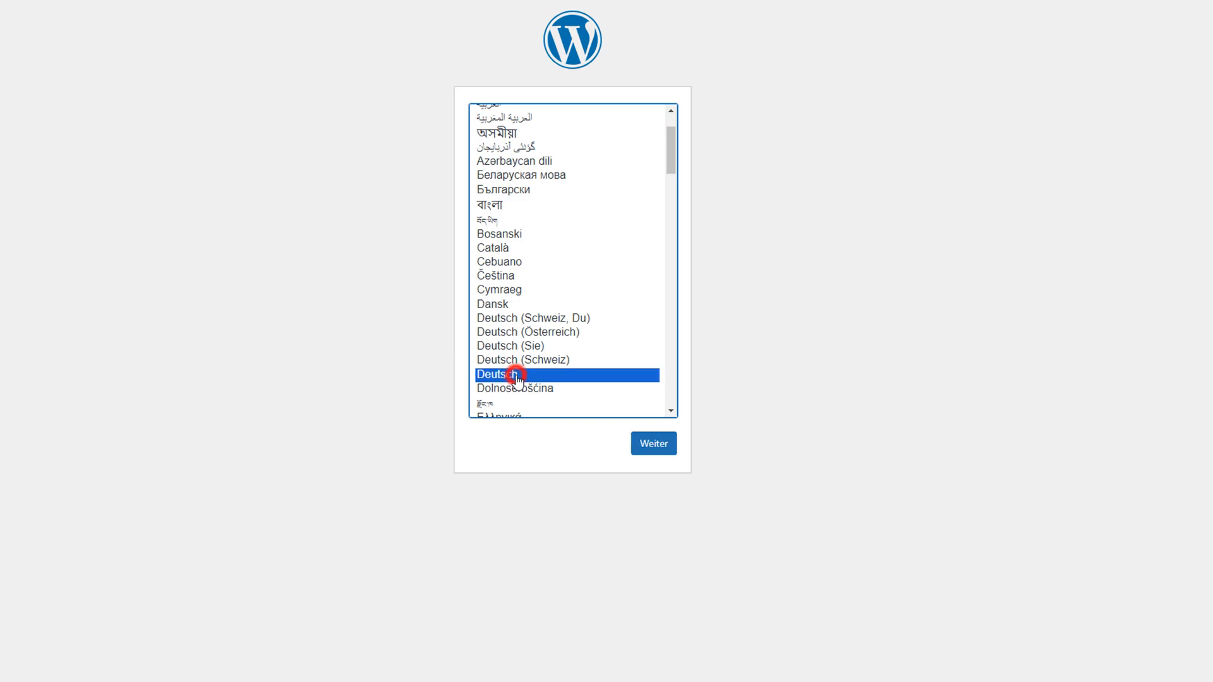
pyautogui.click(654, 449)
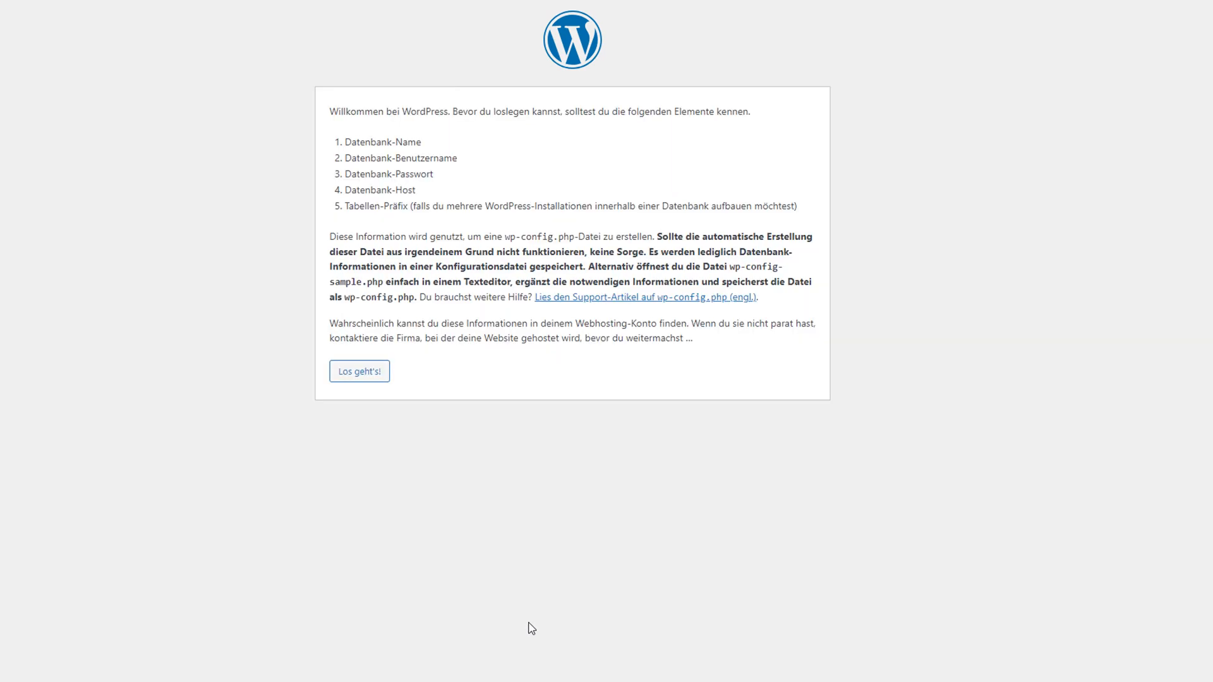
# Start the database setup and paste the sport-online-shop24 database name from ALL-INKL into the Datenbank-Name field.
pyautogui.click(359, 379)
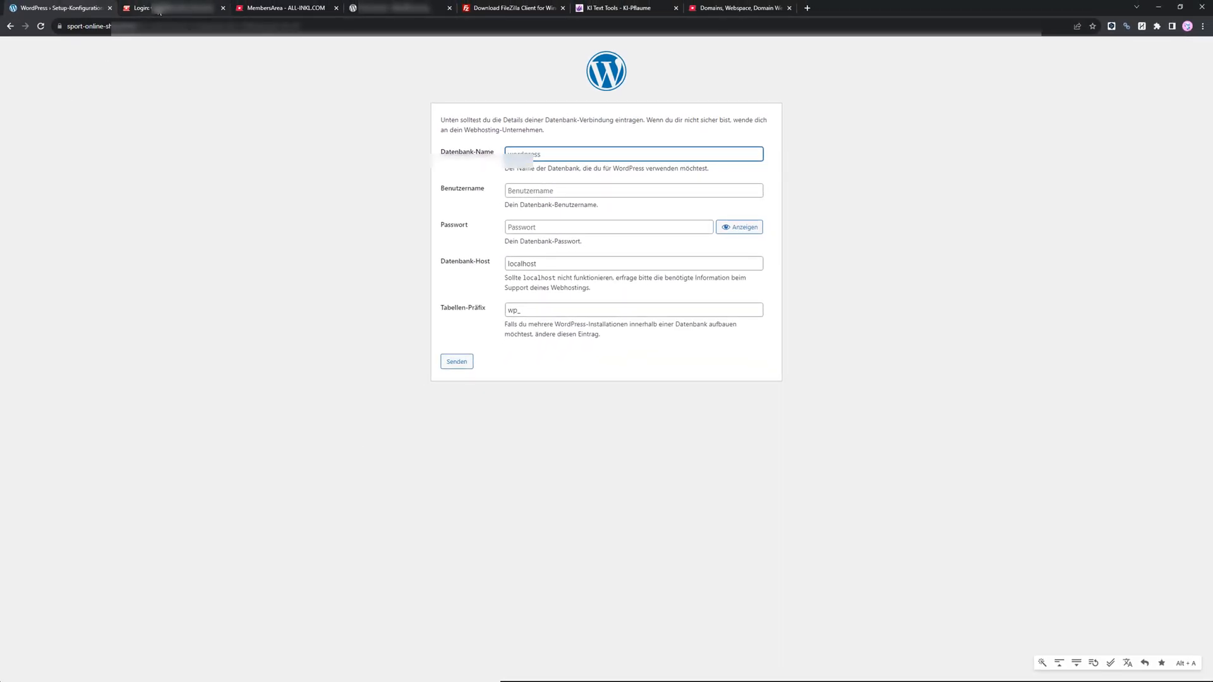
pyautogui.click(158, 9)
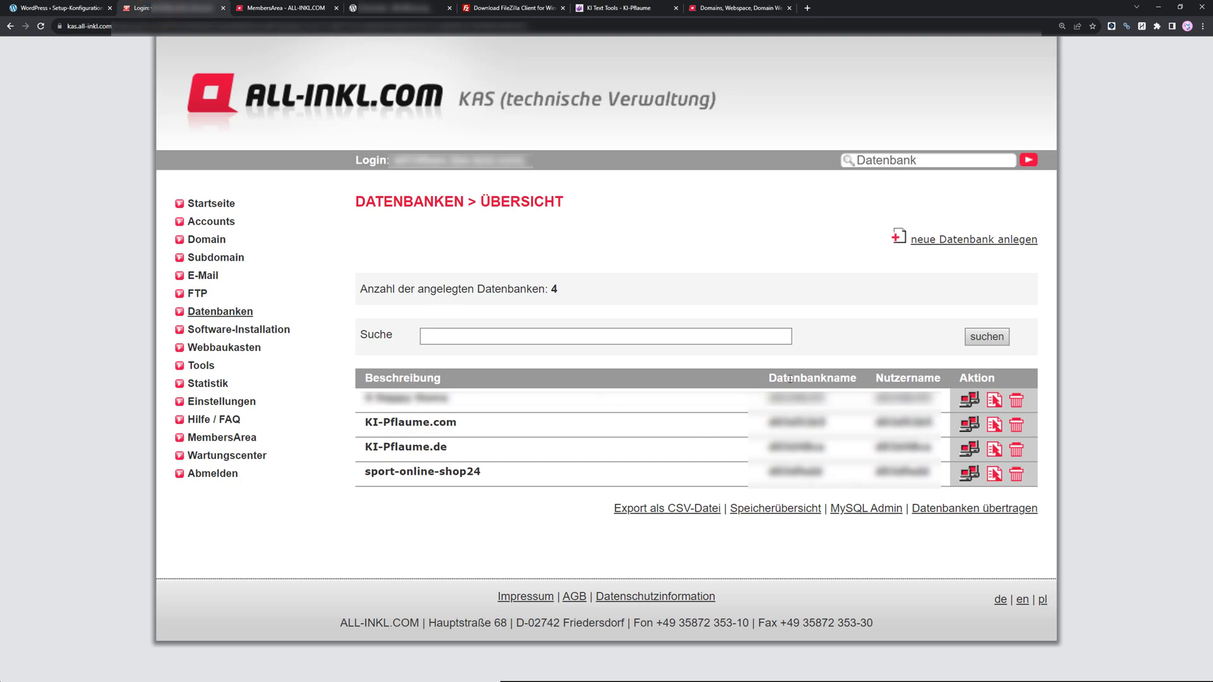
pyautogui.doubleClick(798, 473)
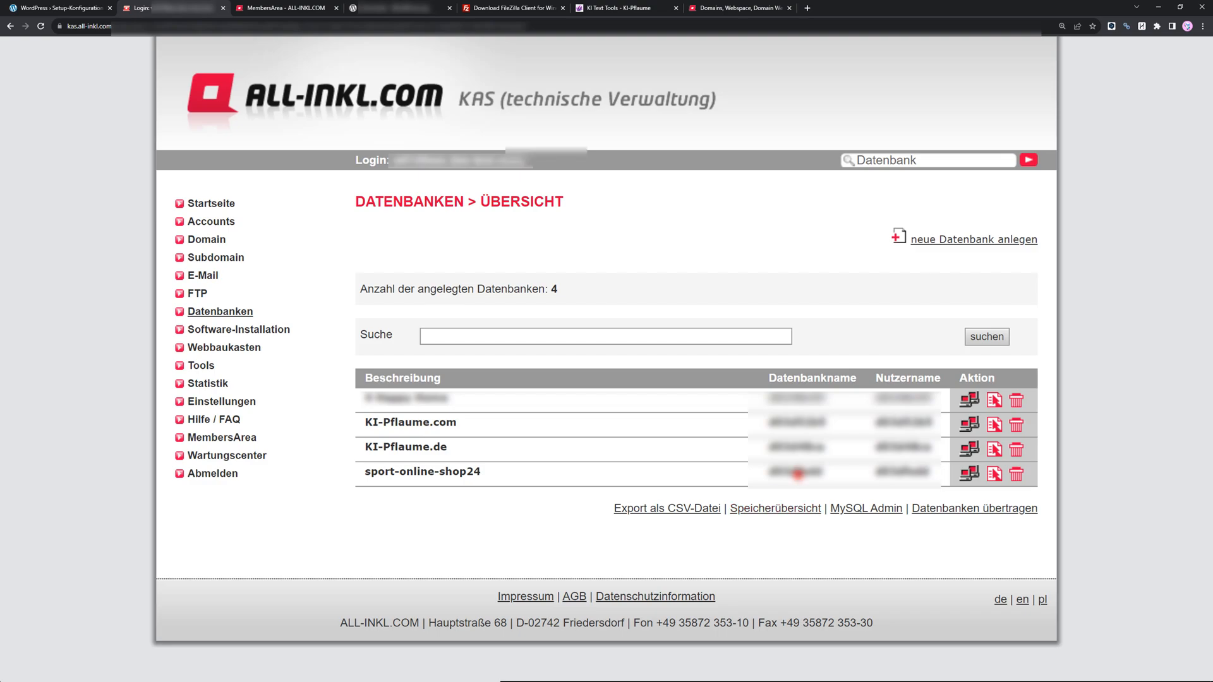
pyautogui.click(57, 7)
pyautogui.hotkey('ctrl', 'v')
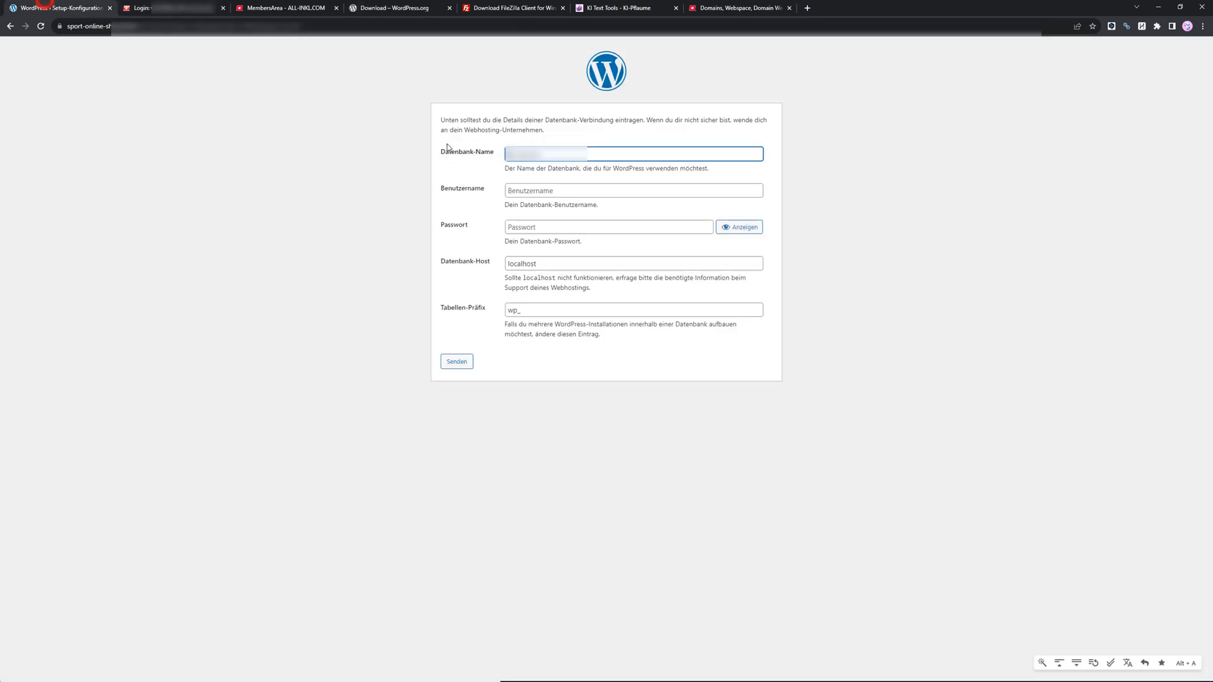
pyautogui.click(531, 191)
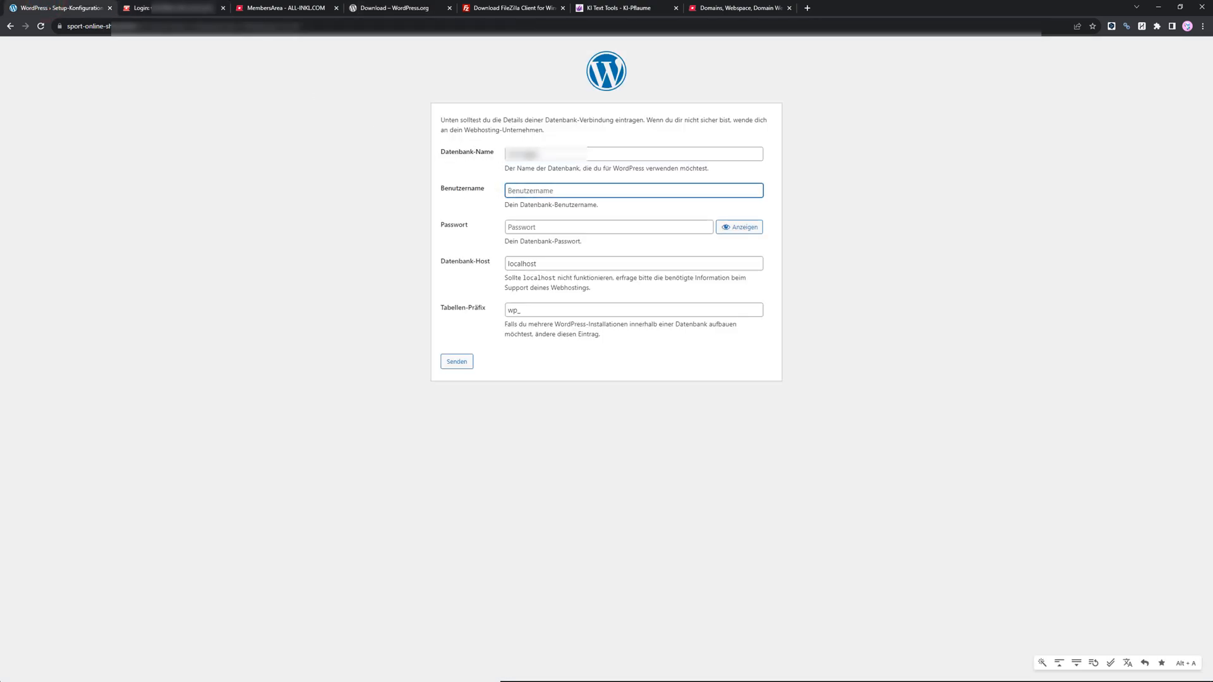
# Copy the sport-online-shop24 database username from ALL-INKL into the Benutzername field and paste the database password.
pyautogui.click(163, 8)
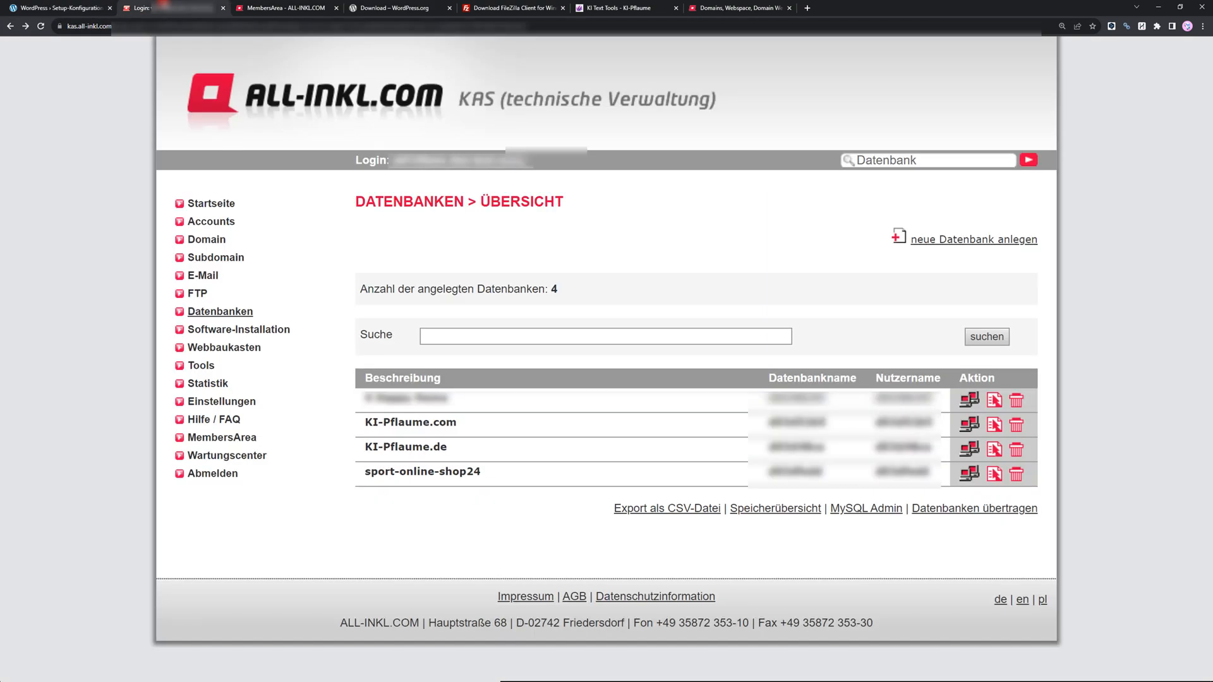
pyautogui.doubleClick(890, 472)
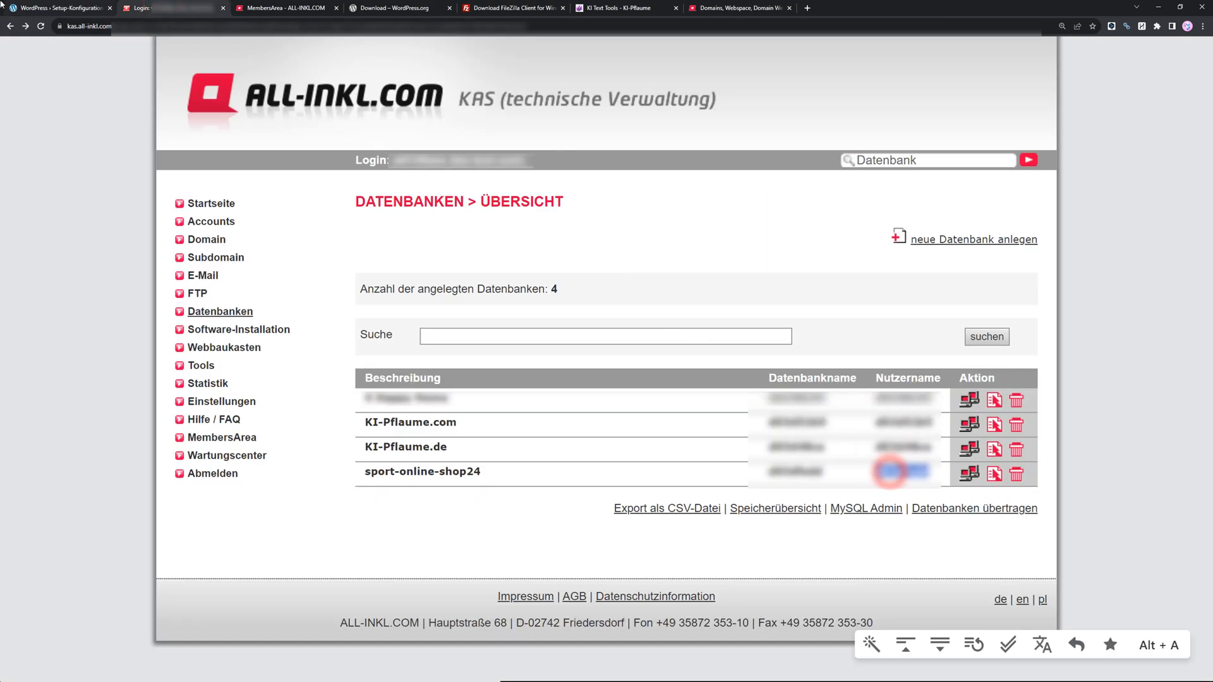
pyautogui.click(24, 4)
pyautogui.click(537, 195)
pyautogui.hotkey('ctrl', 'v')
pyautogui.click(525, 227)
pyautogui.hotkey('ctrl', 'v')
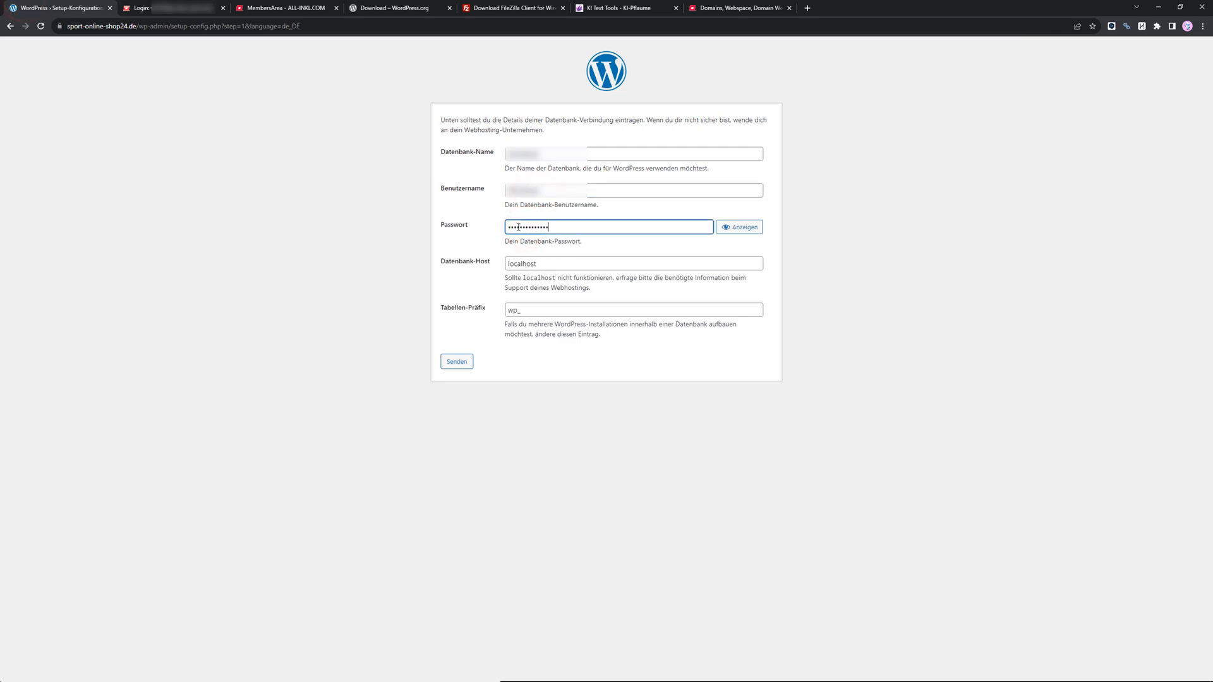
# Submit the database connection details and run the installation.
pyautogui.click(456, 361)
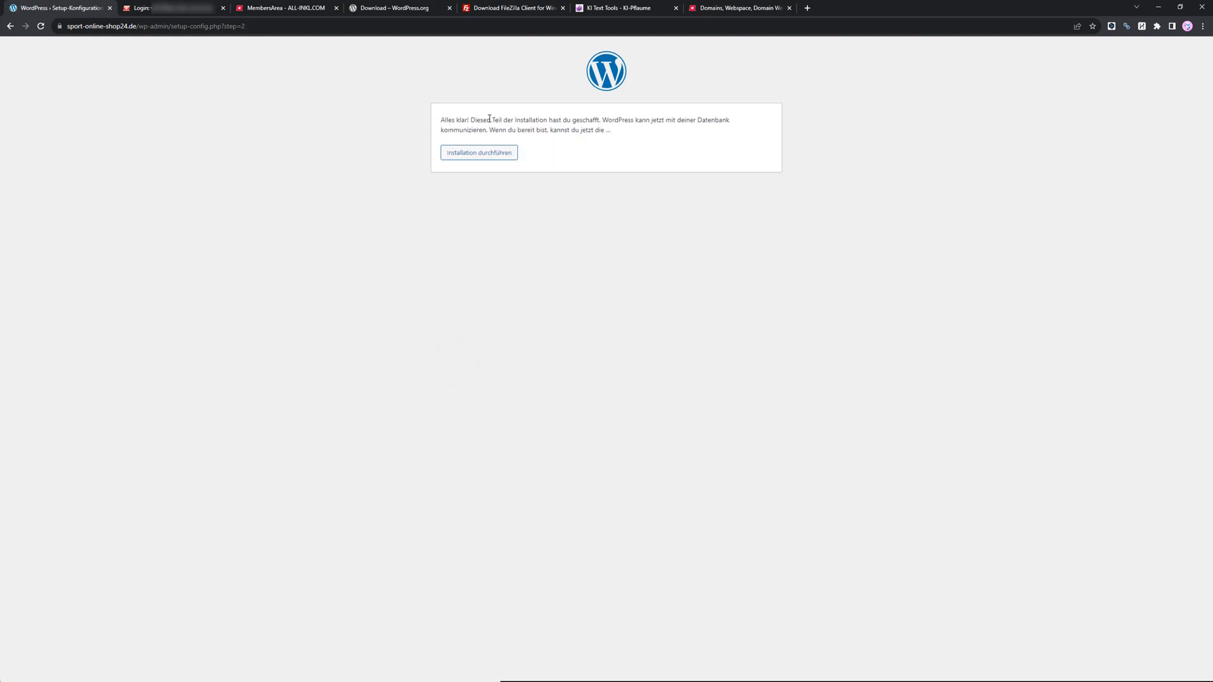
pyautogui.click(473, 153)
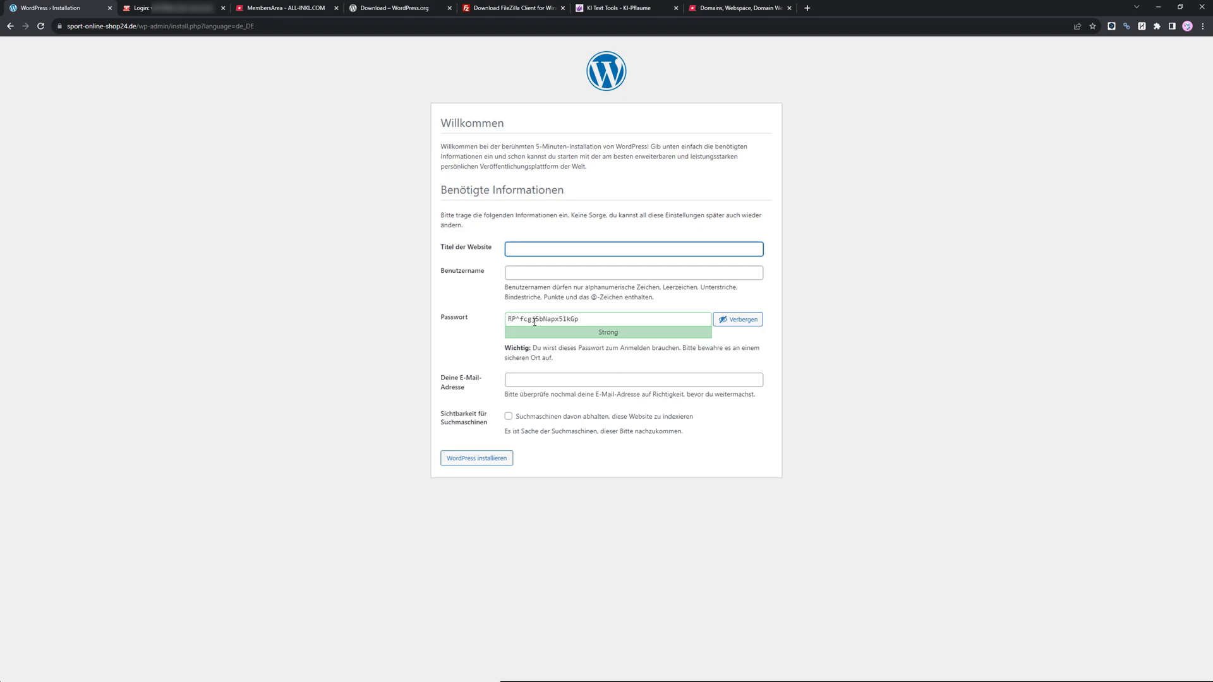
# Enter the site title Sport-Online-Shop24.de, admin username and e-mail, and discourage search engines from indexing the site.
pyautogui.click(632, 8)
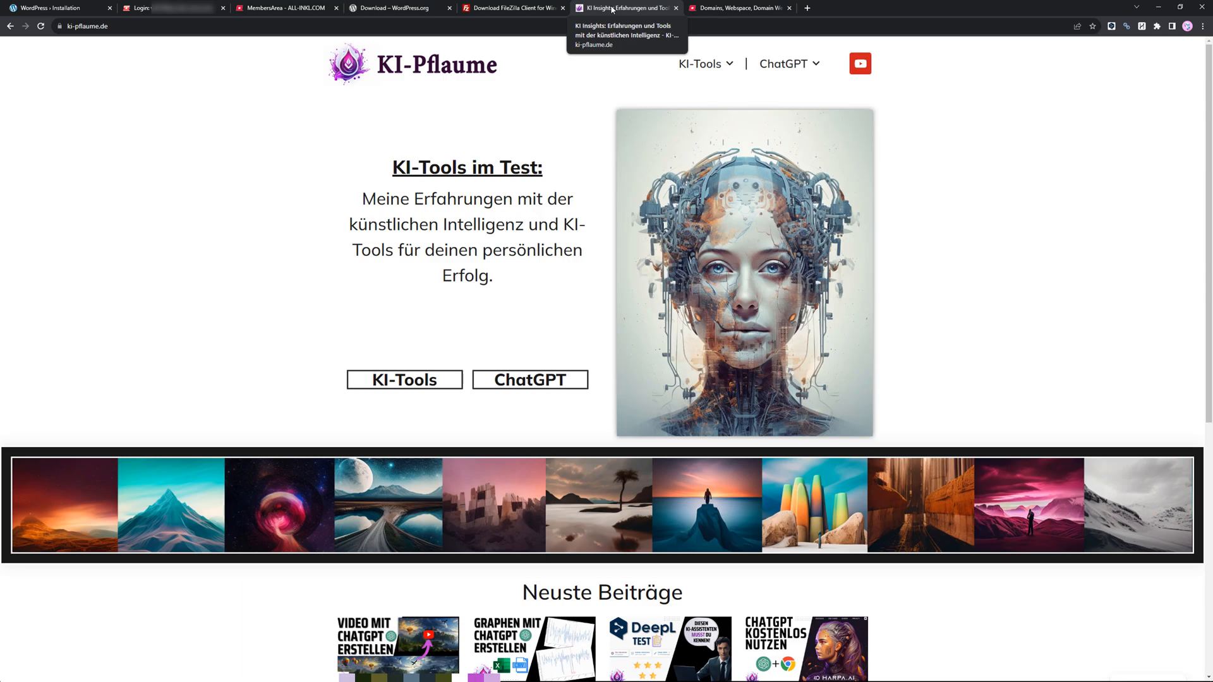
pyautogui.click(57, 9)
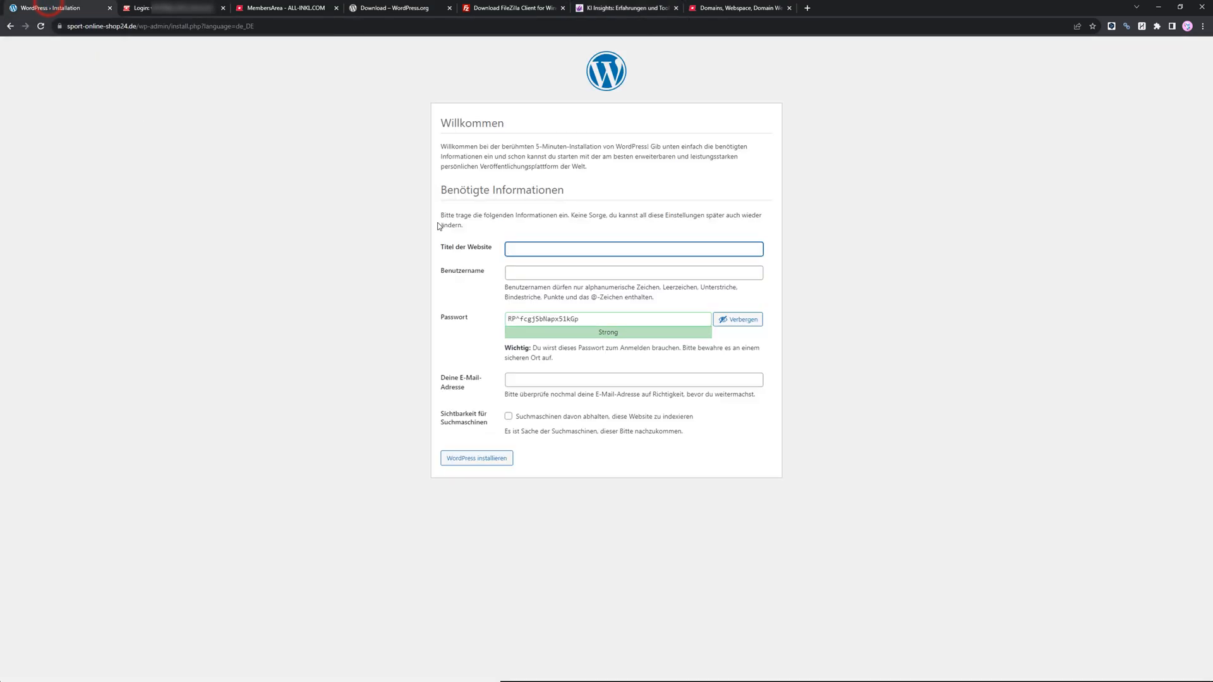
pyautogui.click(542, 249)
pyautogui.write('Sport-Online-Shop24.de')
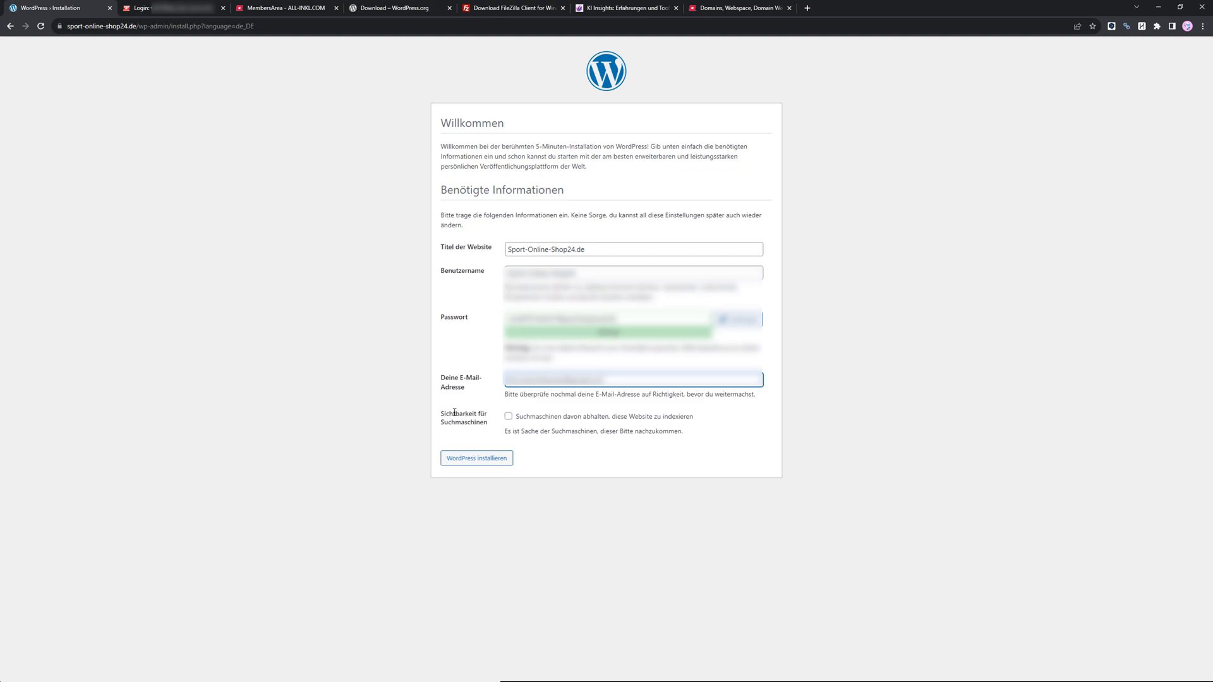
pyautogui.click(508, 417)
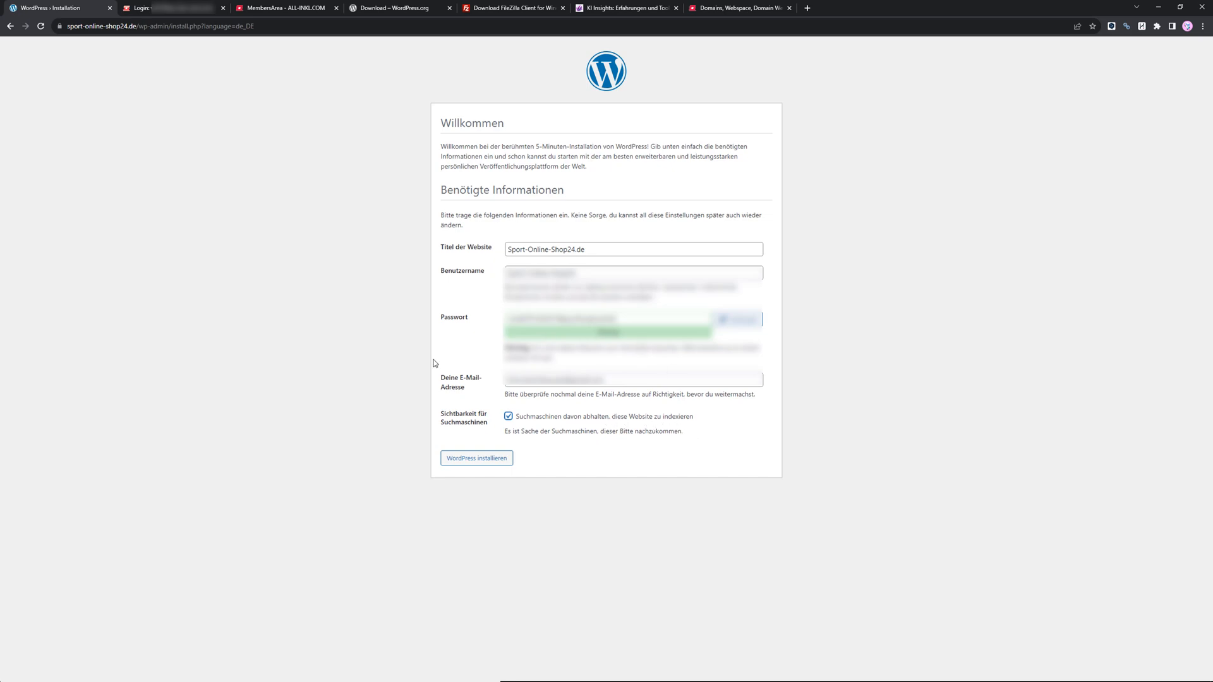
# Install WordPress and log in to the new site's dashboard.
pyautogui.click(474, 460)
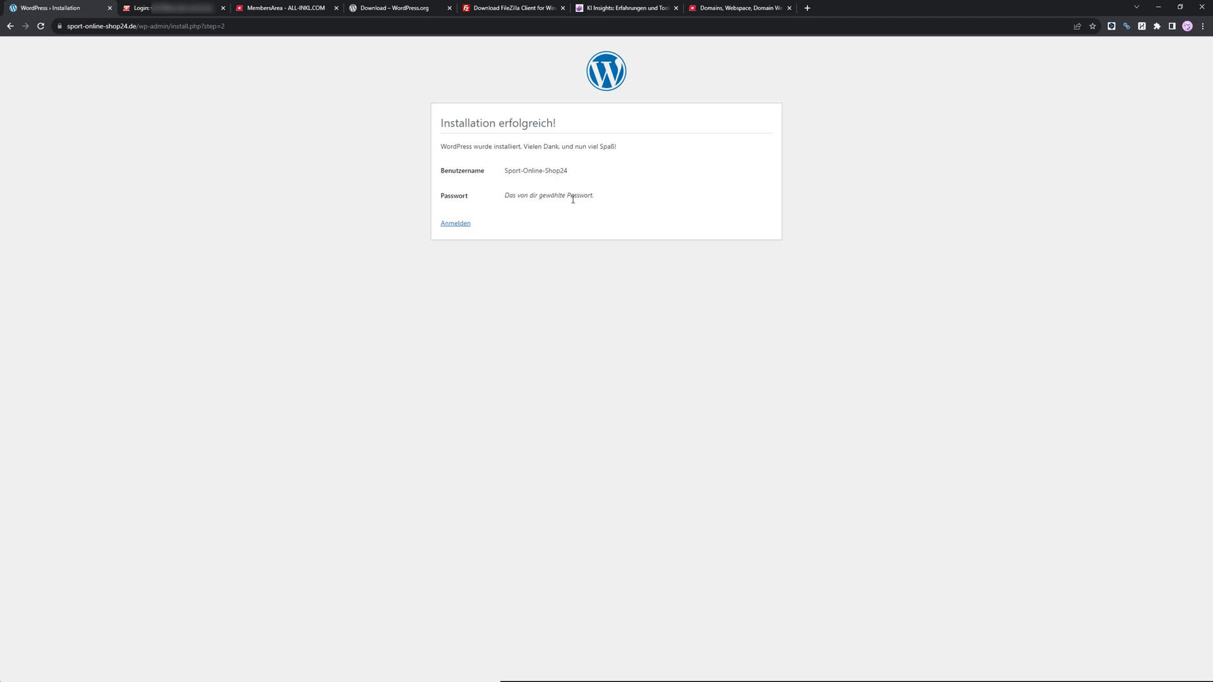
pyautogui.click(455, 224)
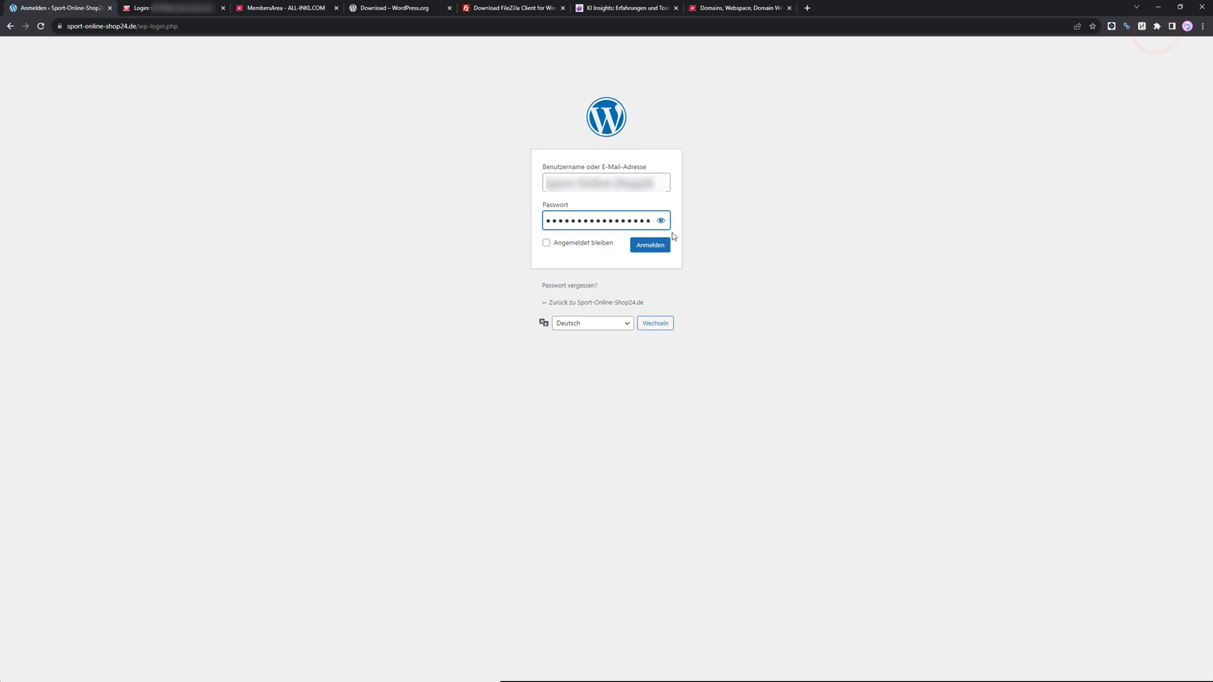
pyautogui.click(648, 247)
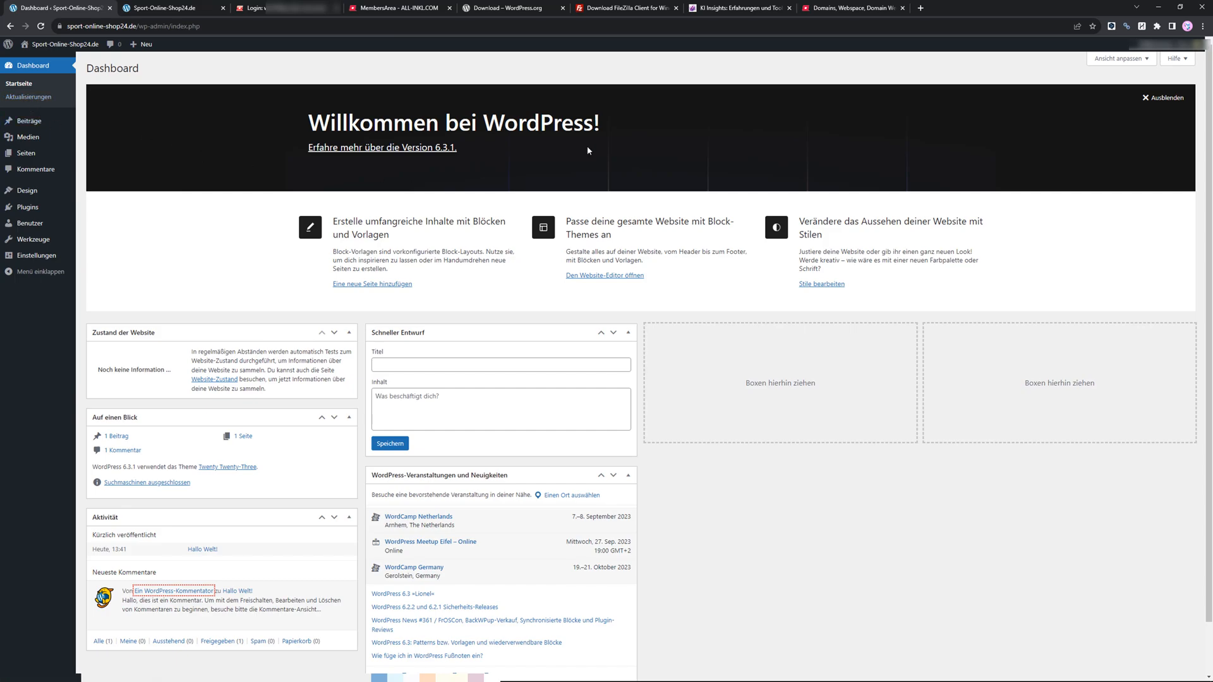
# Browse the dashboard's Updates, Posts and Media sections.
pyautogui.click(26, 95)
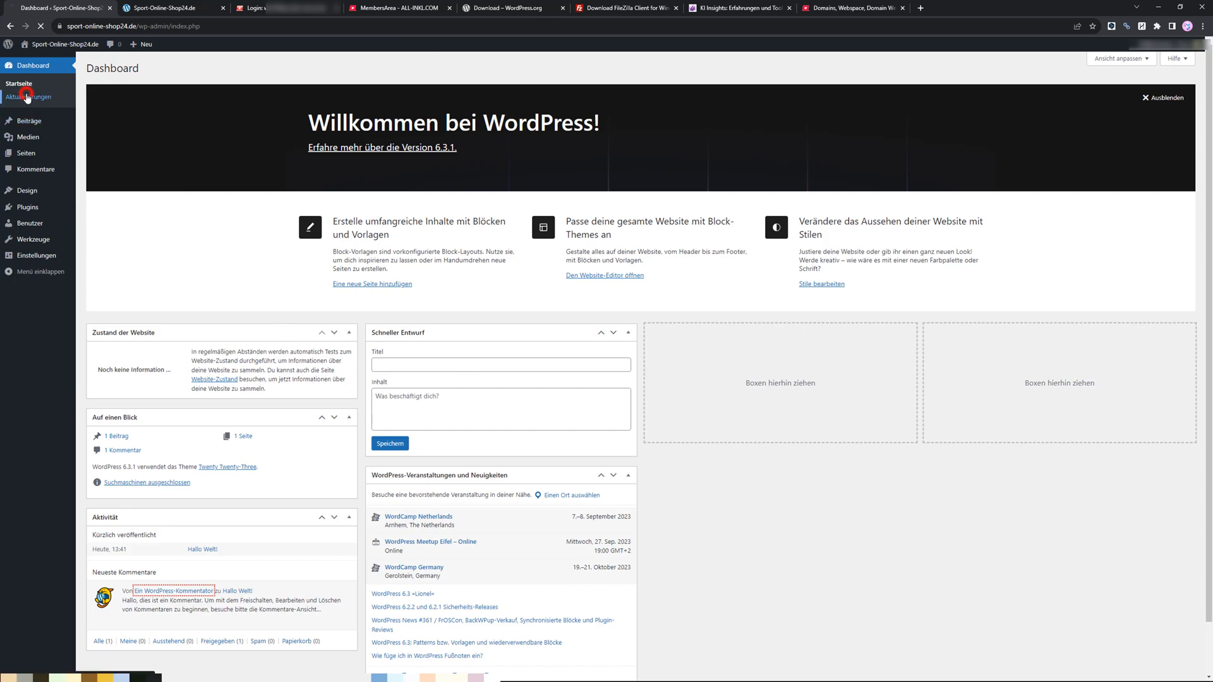
pyautogui.click(27, 120)
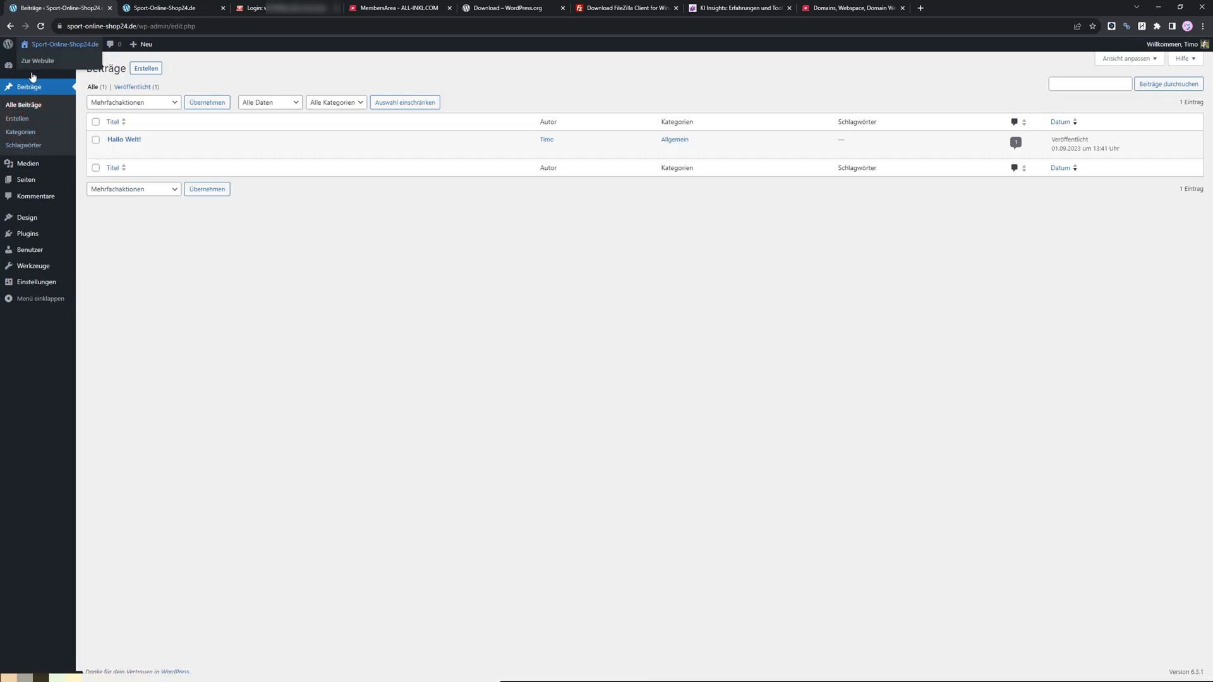
pyautogui.click(25, 169)
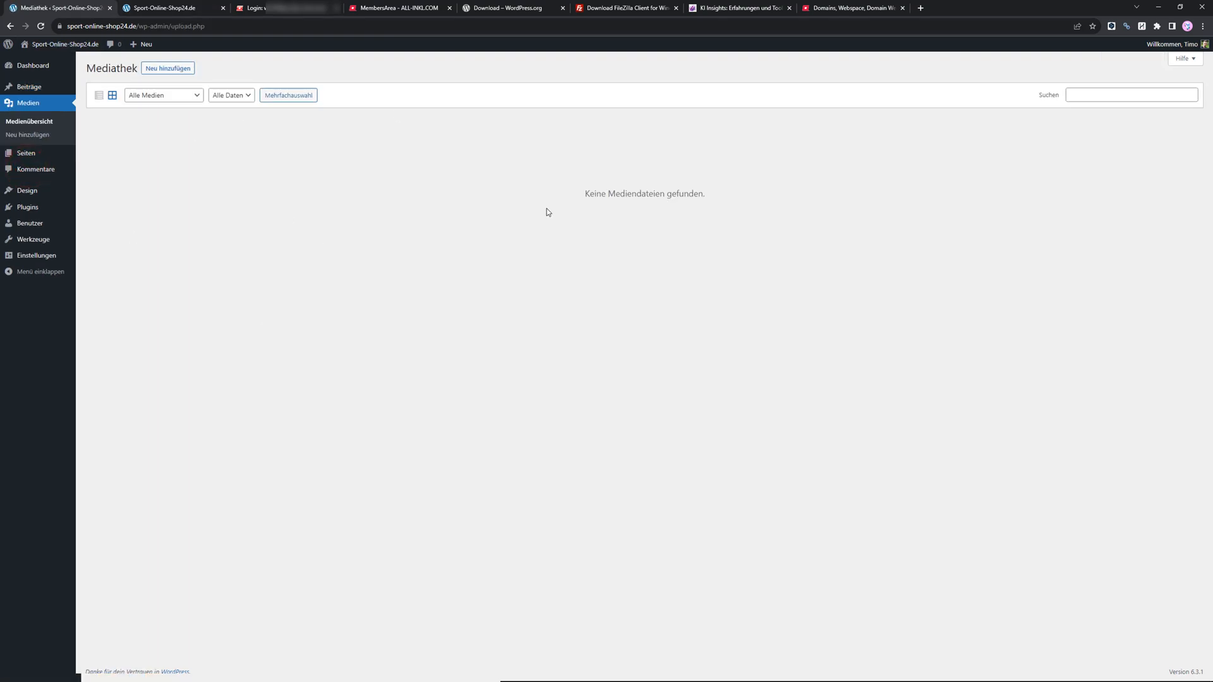
# Browse the dashboard's Pages, Comments and Design sections.
pyautogui.click(27, 153)
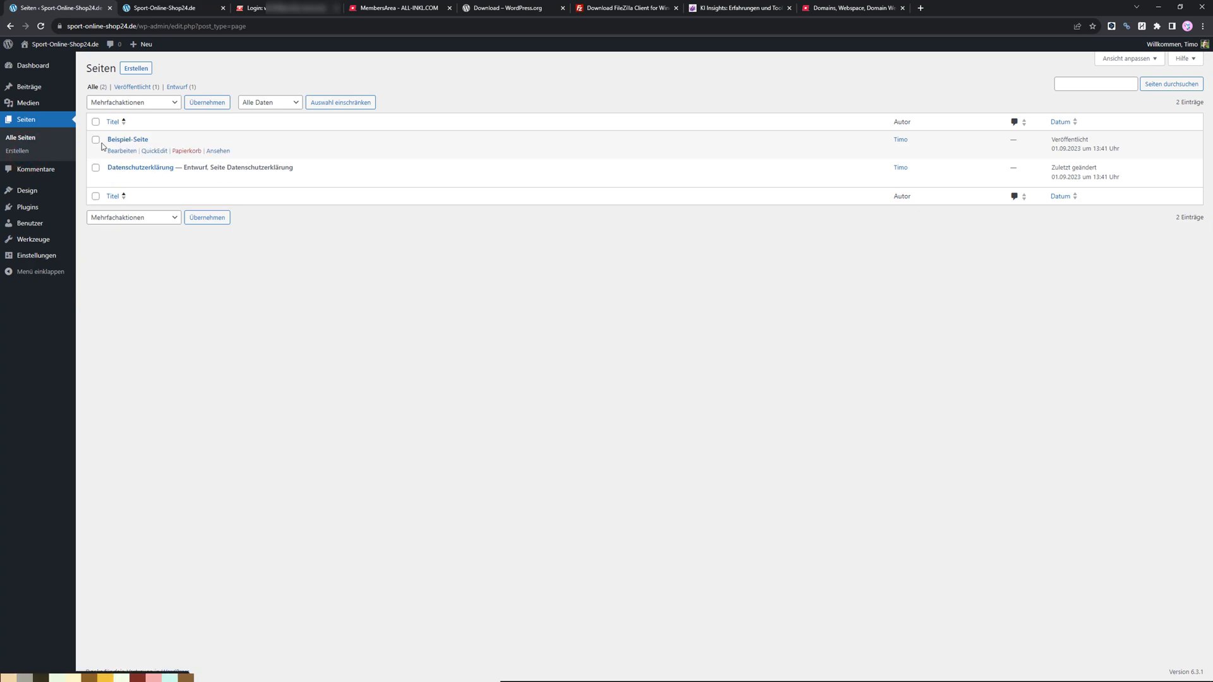
pyautogui.click(25, 169)
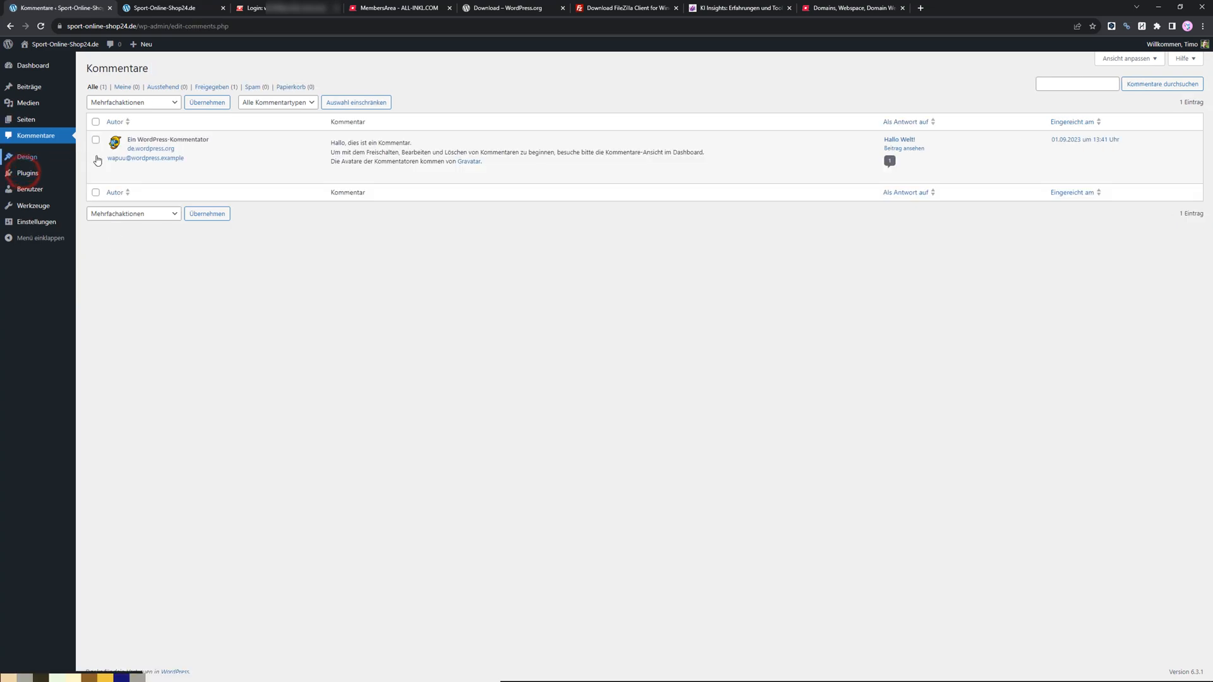
pyautogui.click(36, 165)
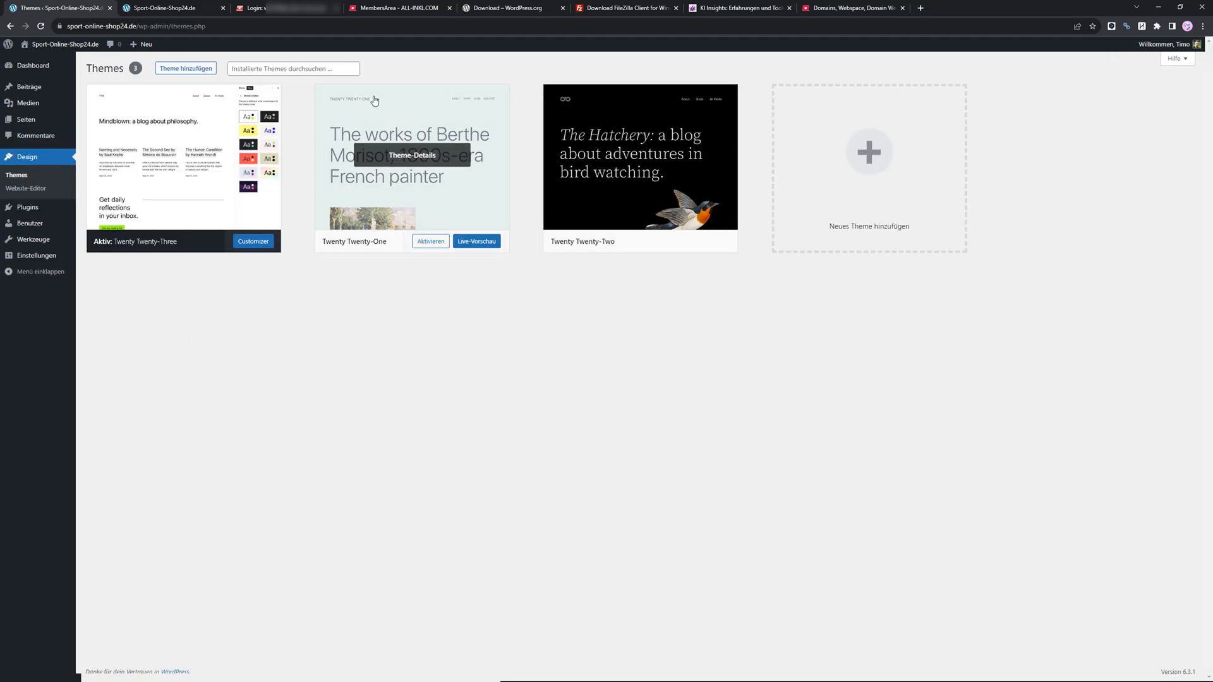
# Activate the Twenty Twenty-Two theme.
pyautogui.moveTo(620, 214)
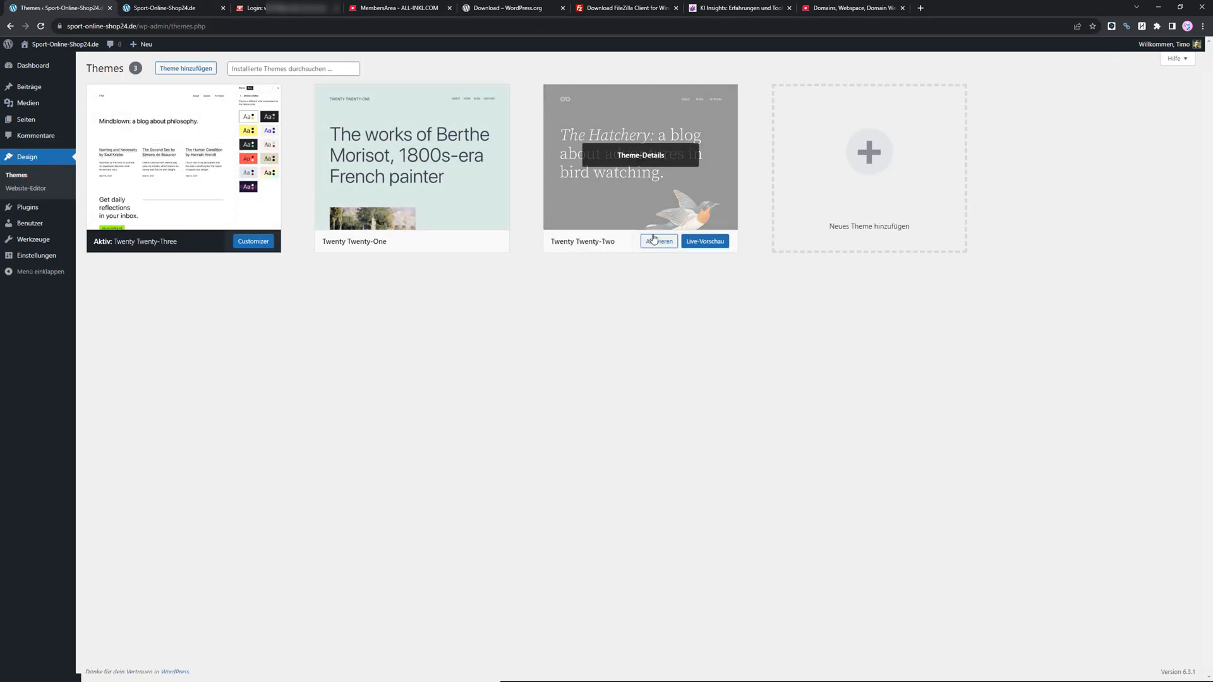
pyautogui.moveTo(375, 169)
pyautogui.click(658, 243)
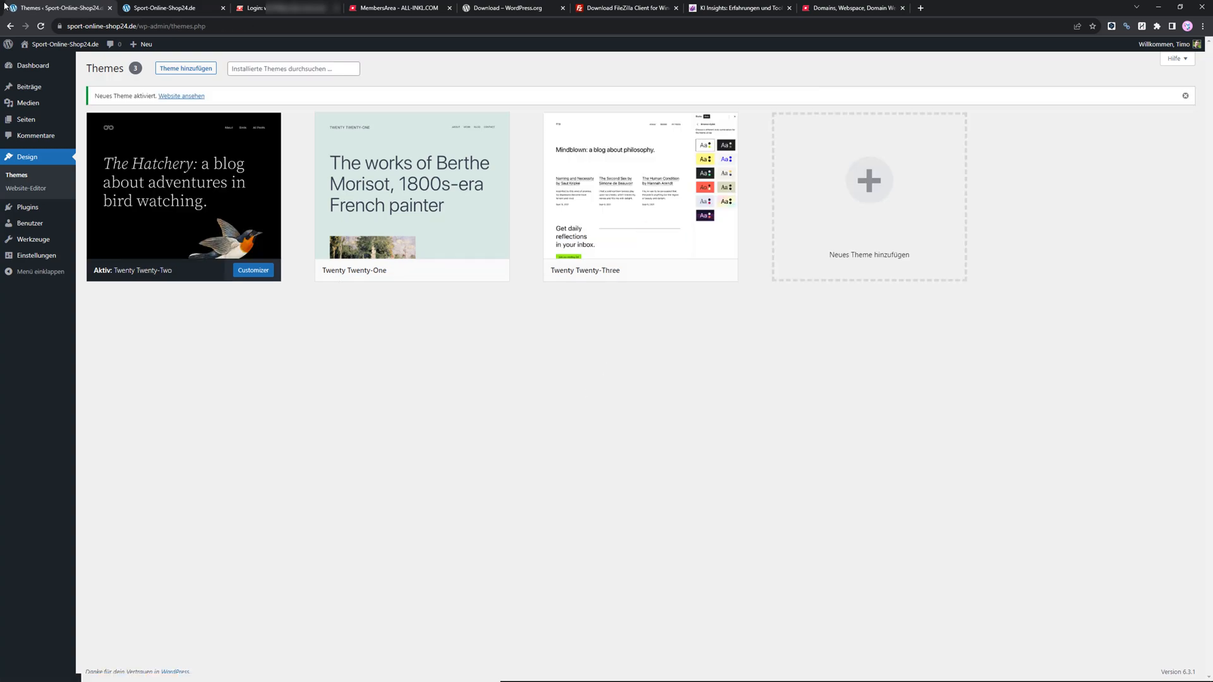
# Open the site in a new tab and compare it with the earlier open site view, then return to the themes.
pyautogui.moveTo(63, 44)
pyautogui.middleClick(41, 61)
pyautogui.click(273, 13)
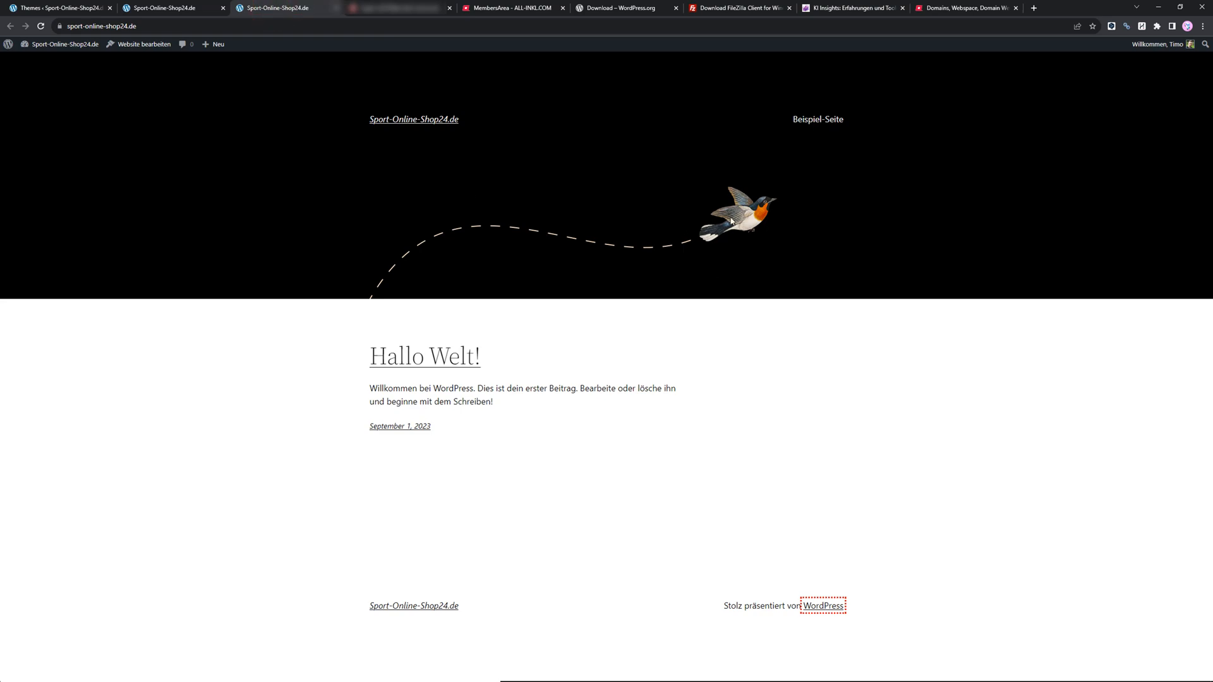
pyautogui.click(180, 13)
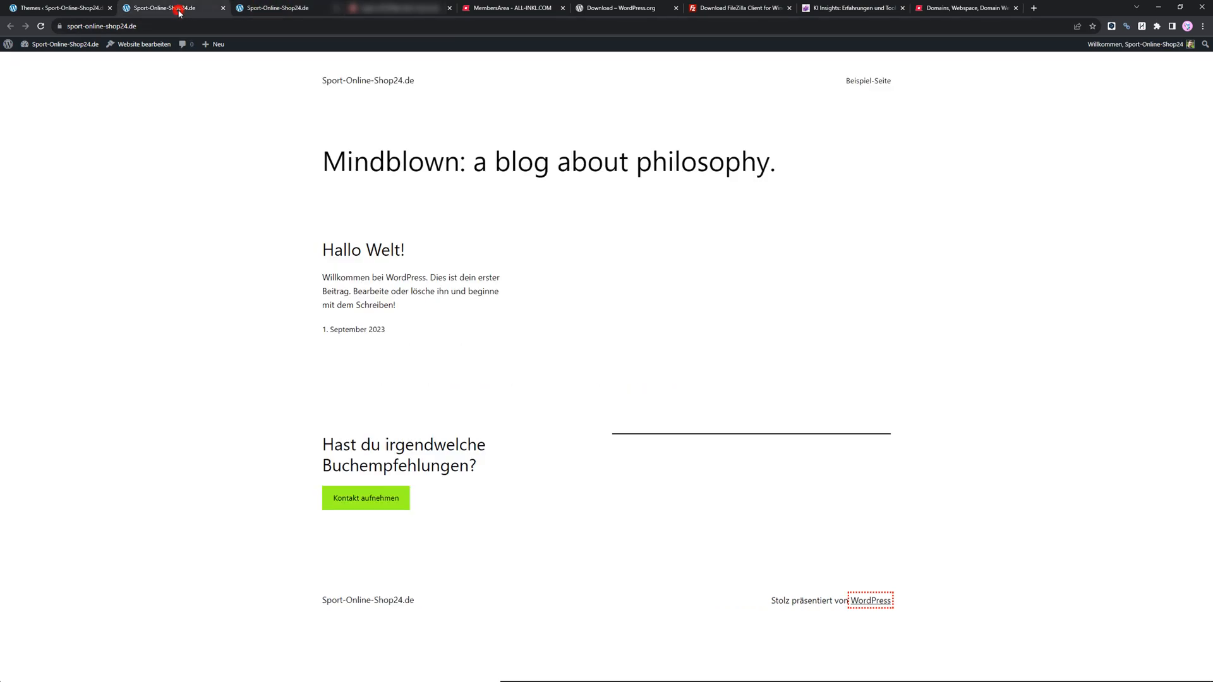
pyautogui.click(41, 9)
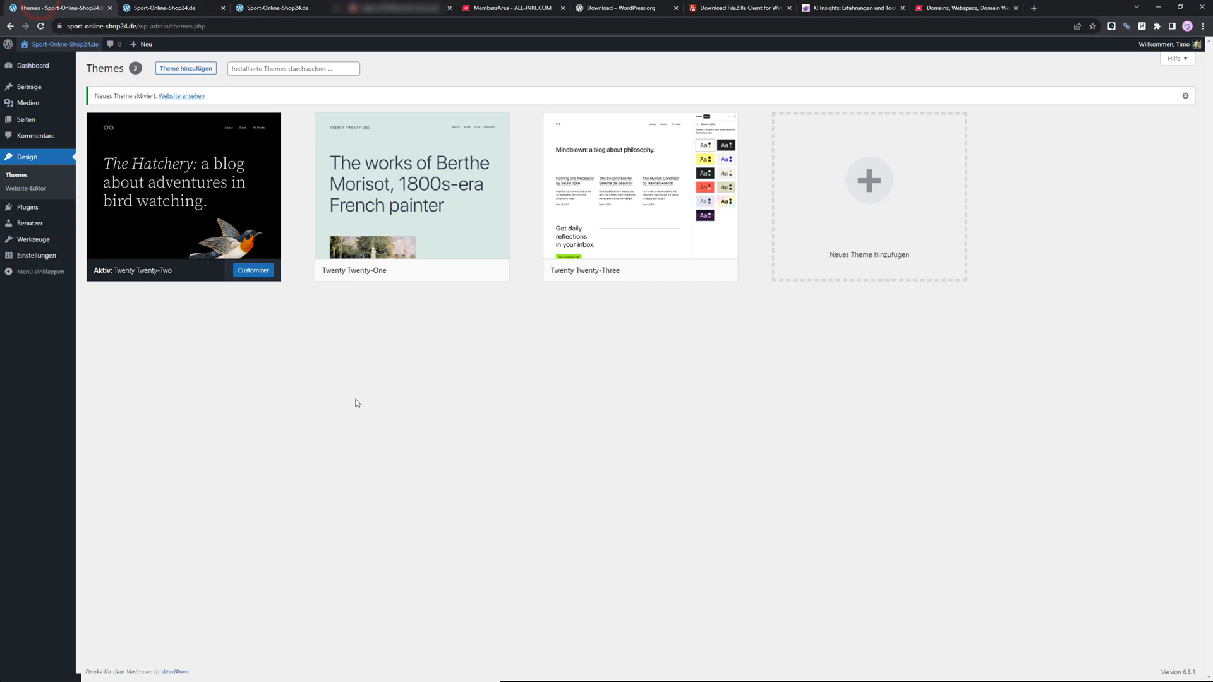
# Delete the Hello Dolly and Akismet Anti-Spam plugins.
pyautogui.click(25, 207)
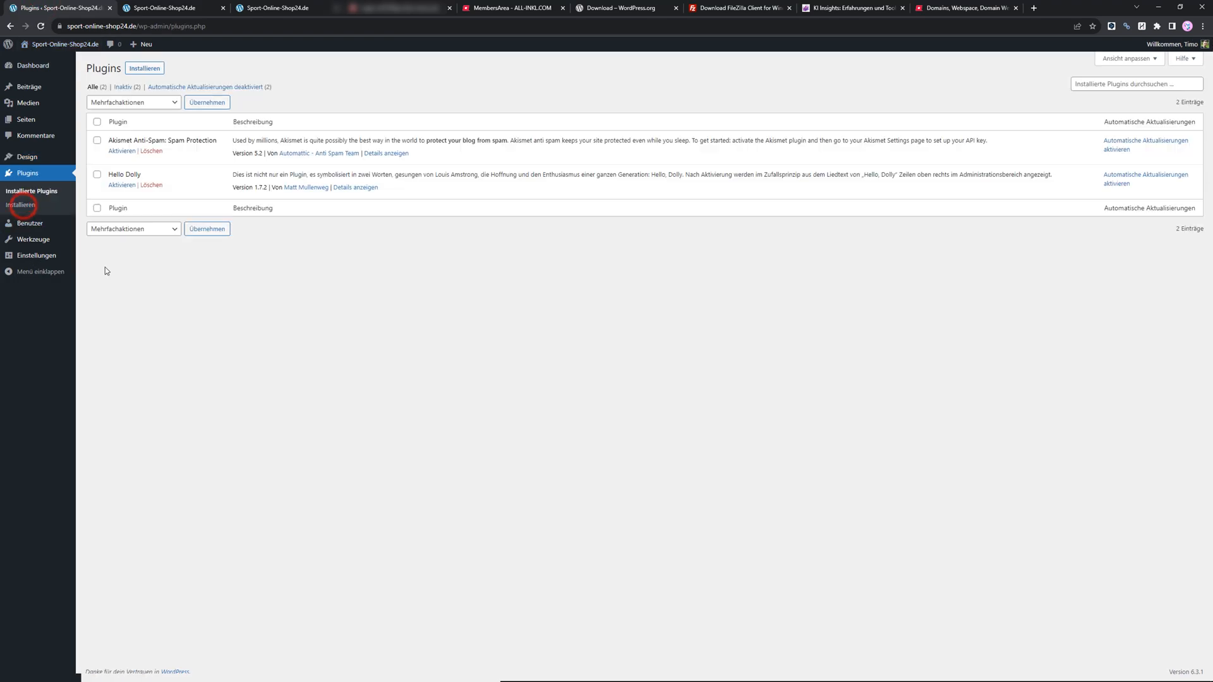
pyautogui.click(149, 185)
pyautogui.click(635, 80)
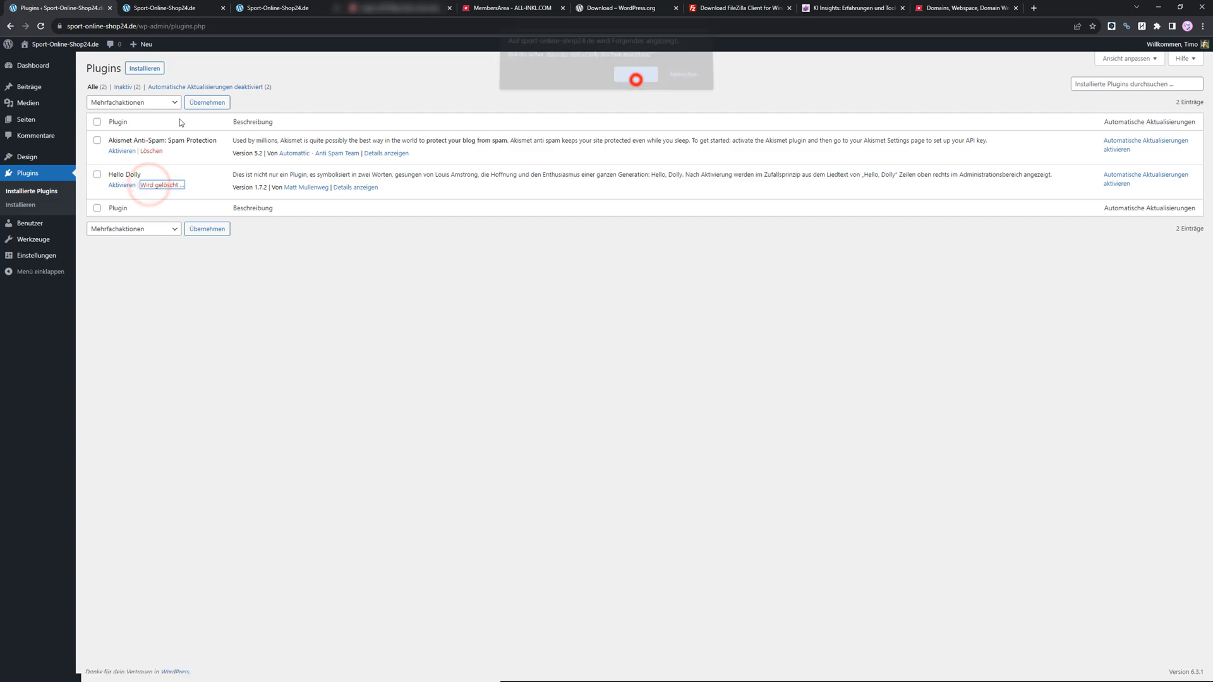
pyautogui.click(156, 150)
pyautogui.click(632, 91)
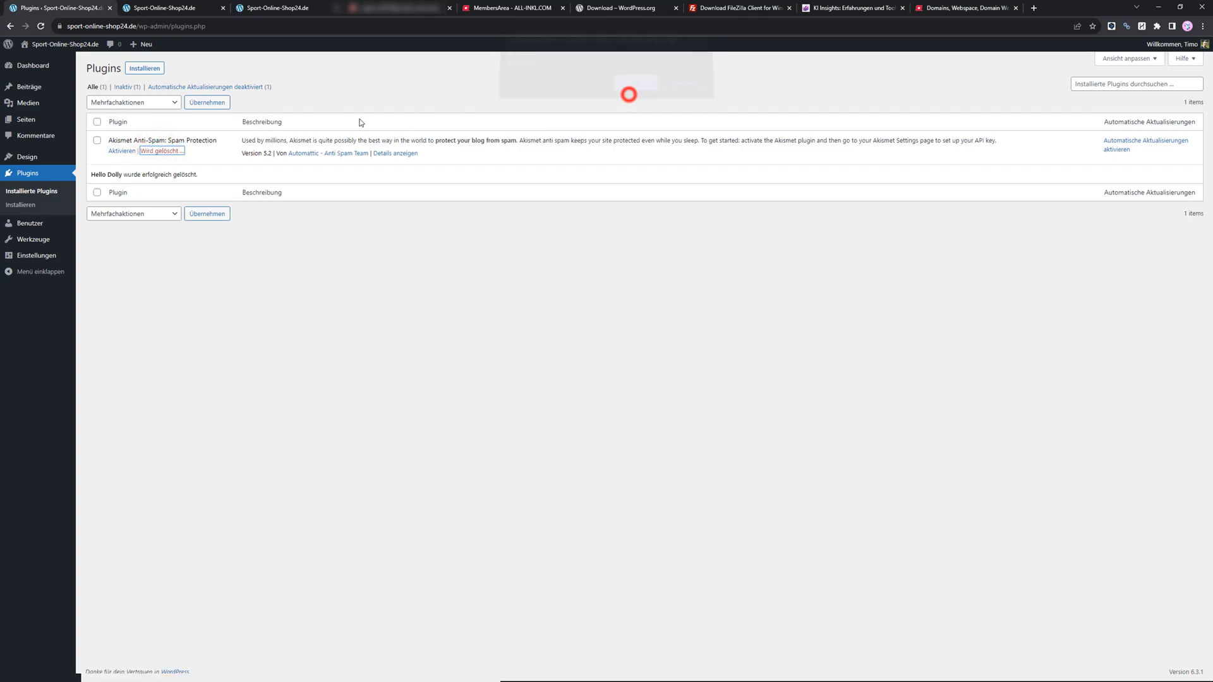
# Delete the unused Twenty Twenty-One and Twenty Twenty-Three themes.
pyautogui.click(31, 156)
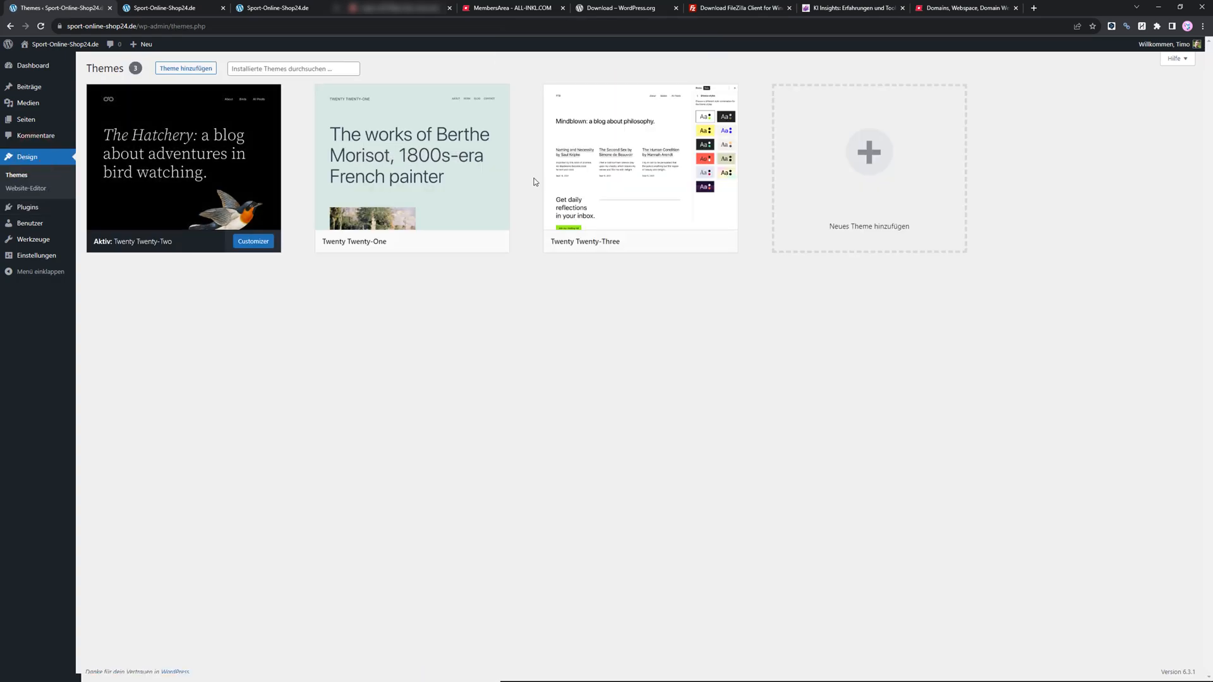
pyautogui.click(420, 158)
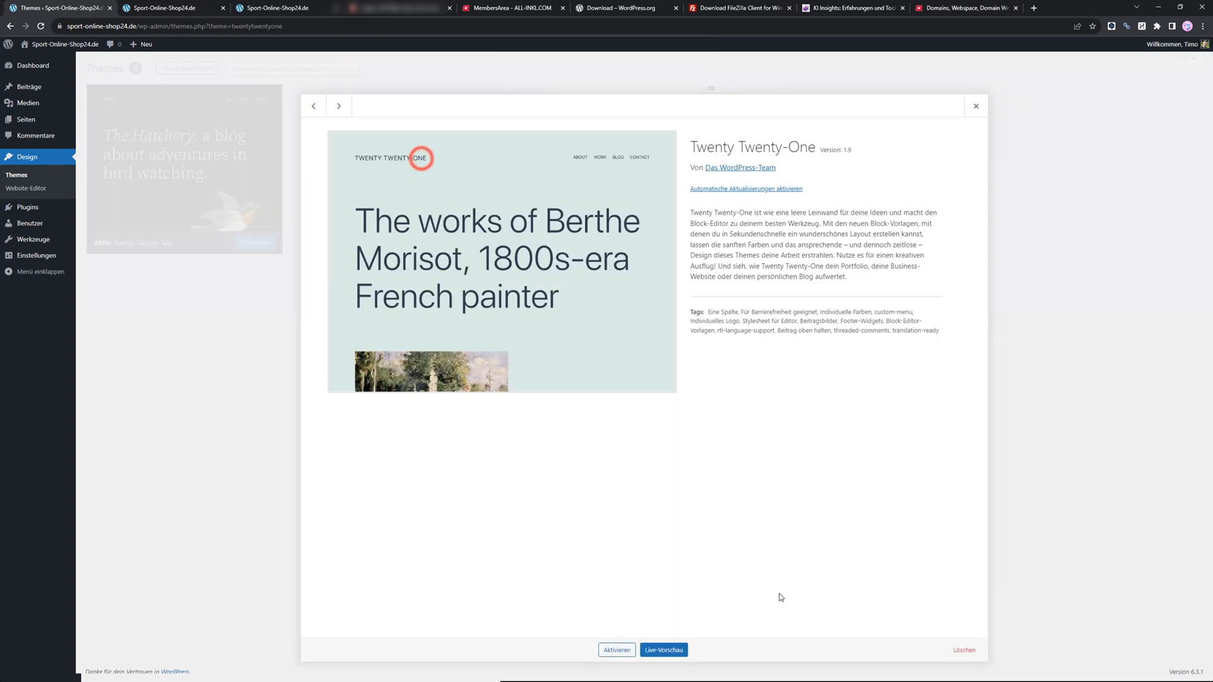
pyautogui.click(964, 650)
pyautogui.click(637, 108)
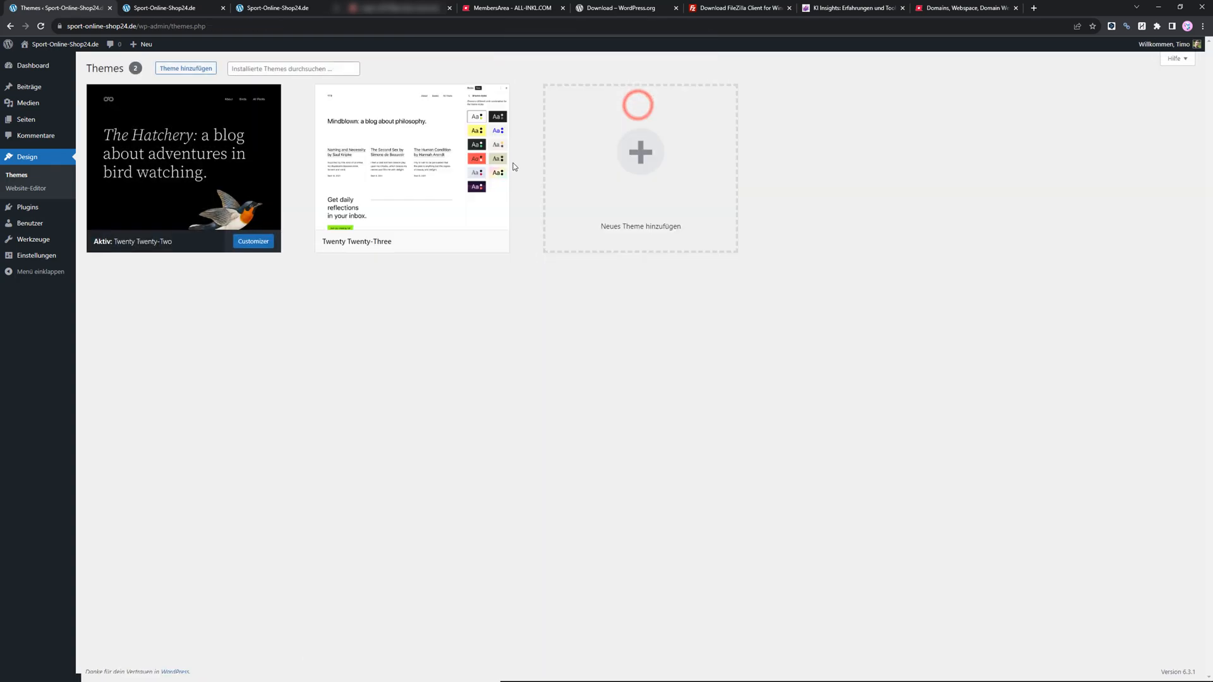
pyautogui.click(413, 152)
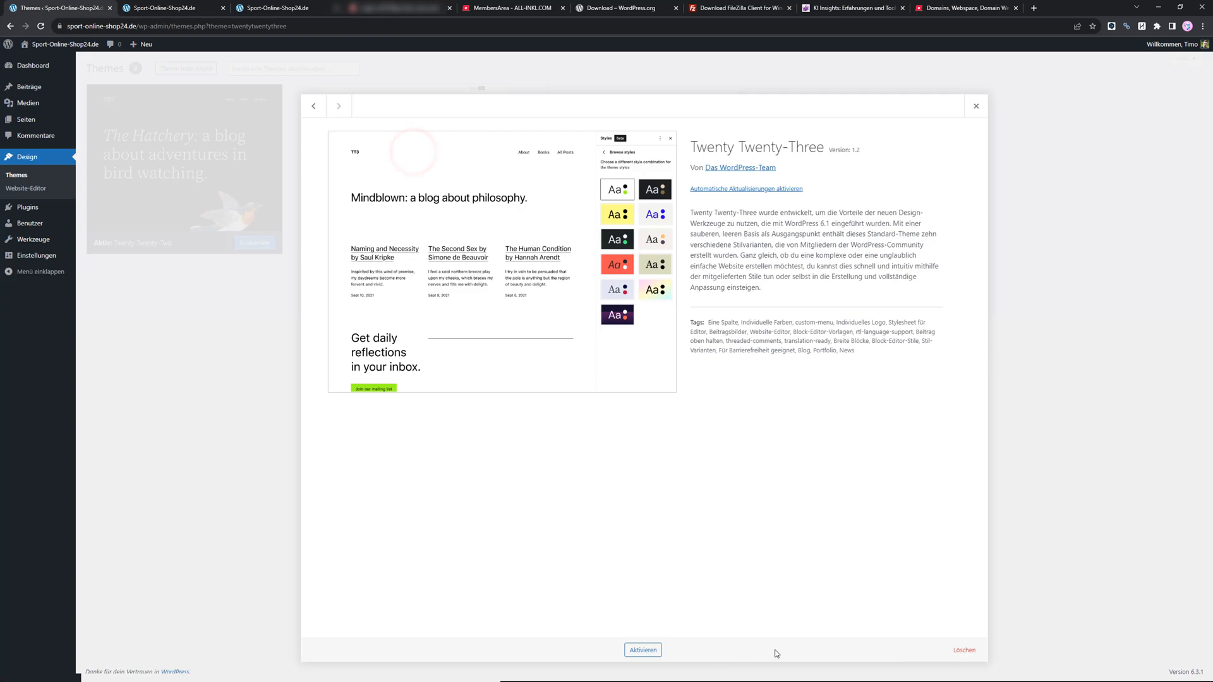
pyautogui.click(965, 650)
pyautogui.click(633, 105)
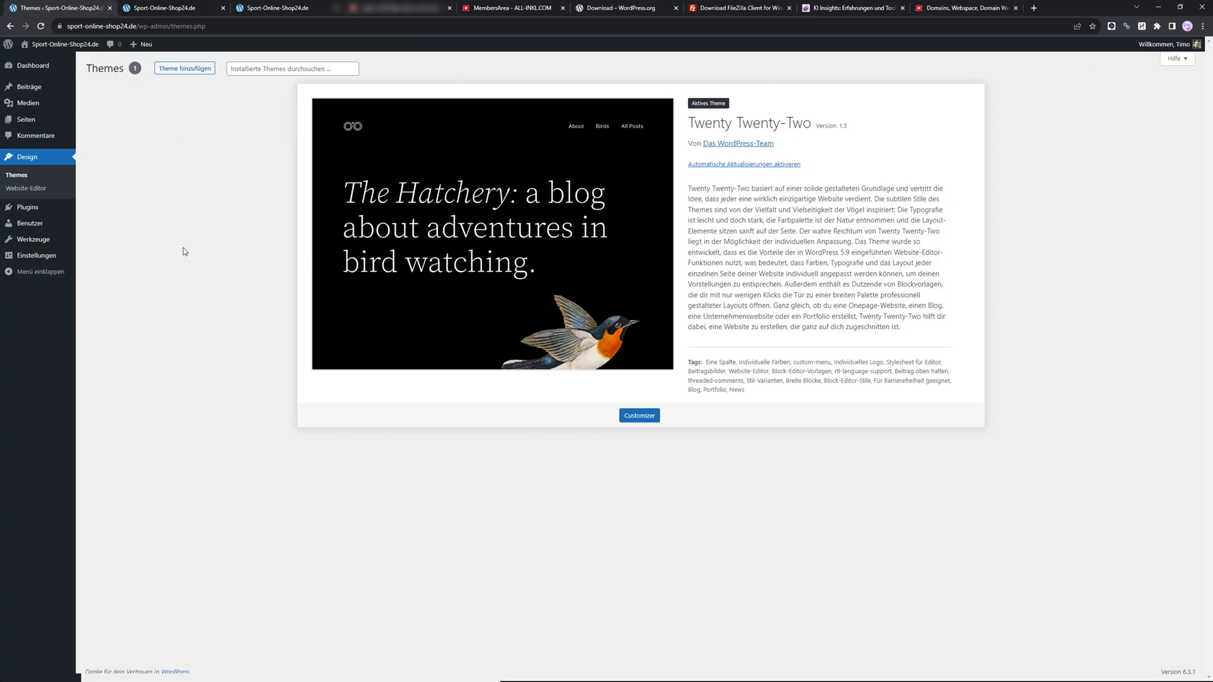
# Move the Beispiel-Seite and Datenschutzerklärung pages to the trash.
pyautogui.moveTo(30, 211)
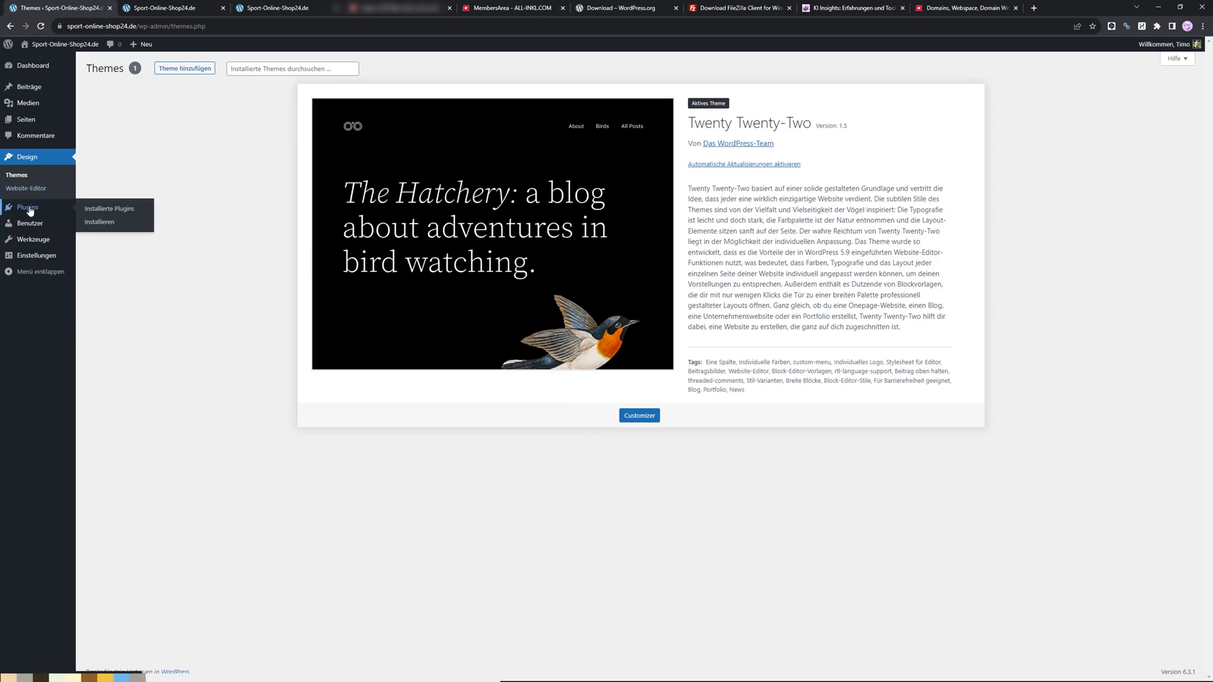
pyautogui.click(27, 120)
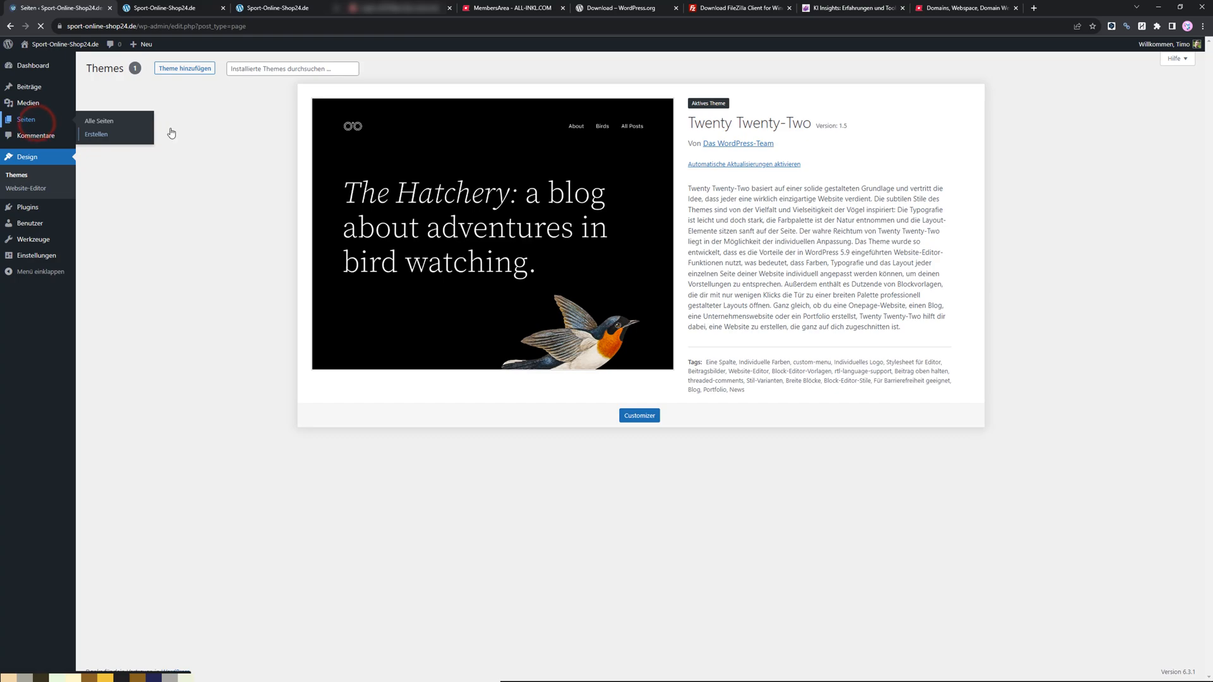
pyautogui.click(96, 140)
pyautogui.click(95, 168)
pyautogui.click(185, 179)
pyautogui.click(185, 179)
# Permanently delete both pages from the pages trash.
pyautogui.click(137, 116)
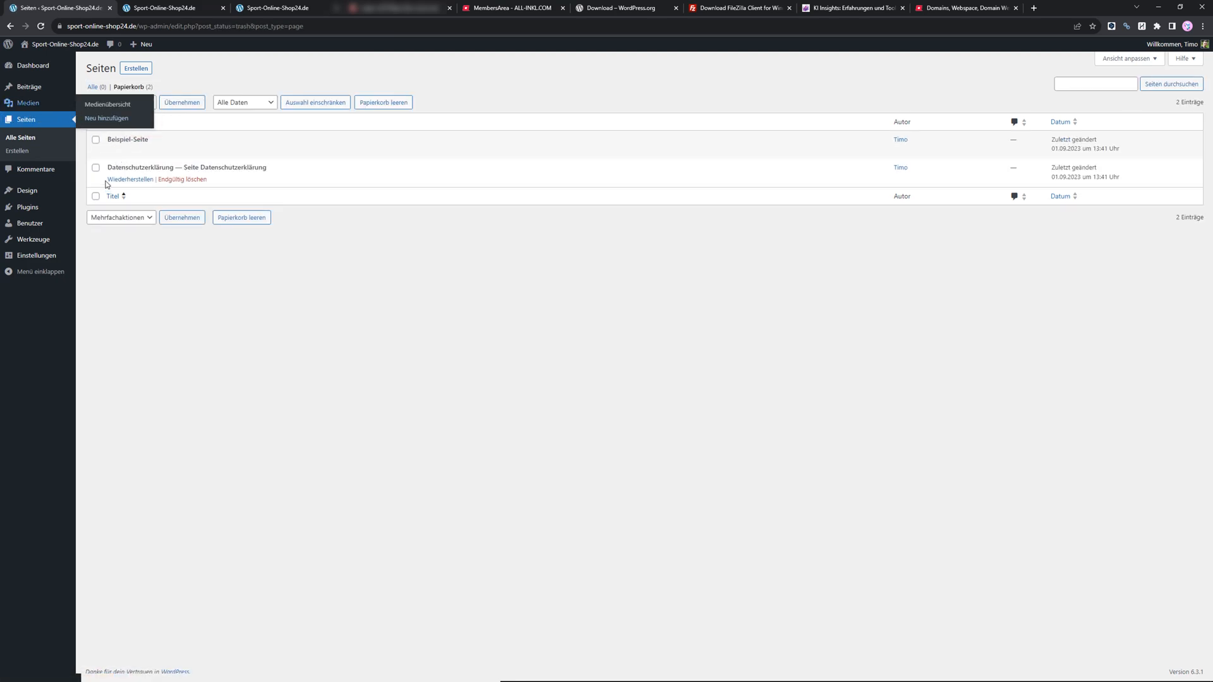
pyautogui.click(96, 120)
pyautogui.click(130, 102)
pyautogui.click(123, 130)
pyautogui.click(187, 103)
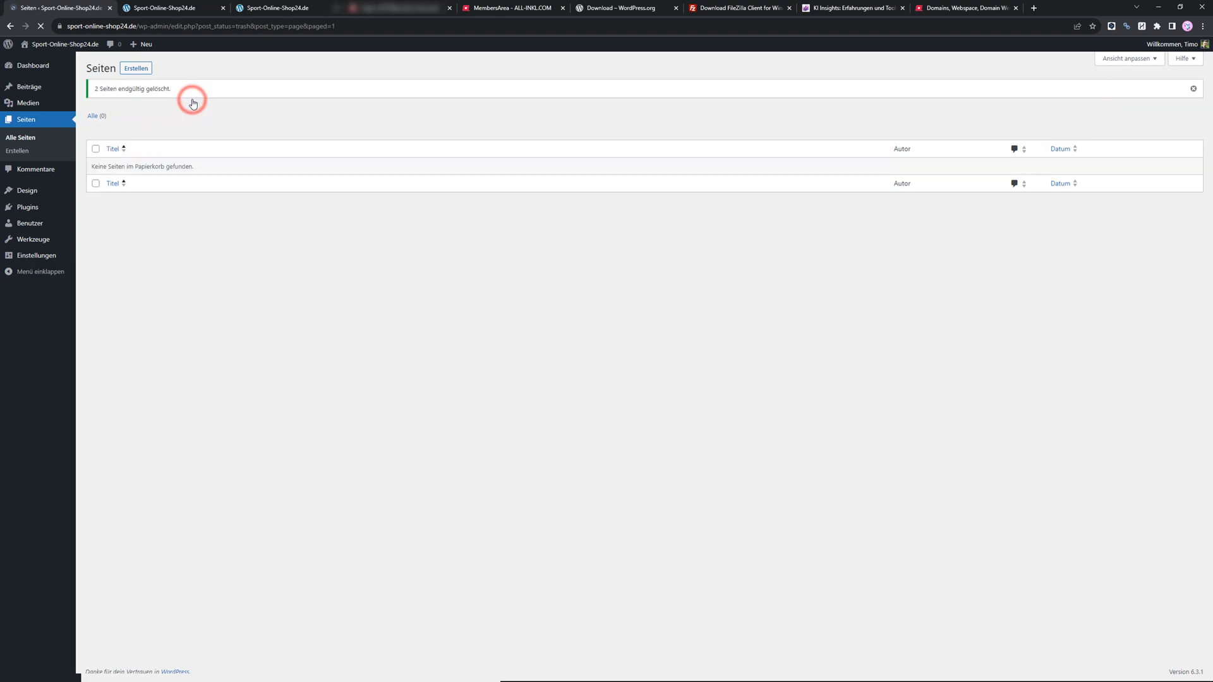
# Trash the Hallo Welt! post and permanently delete it from the posts trash.
pyautogui.click(28, 100)
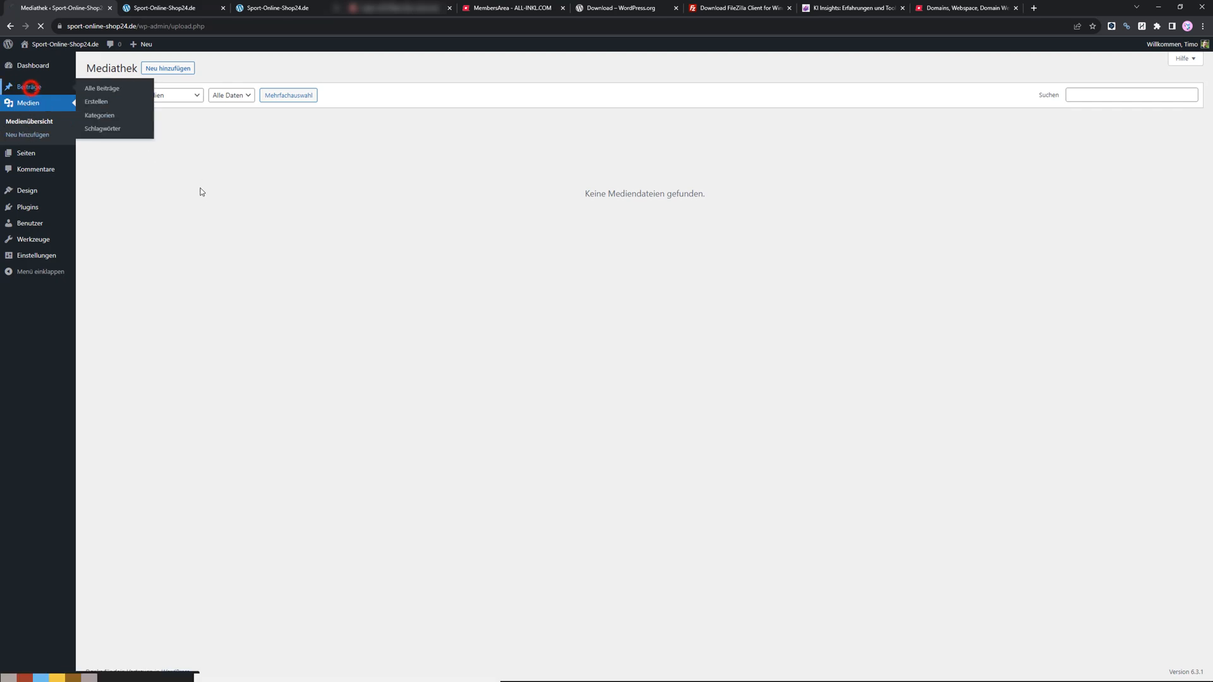
pyautogui.click(27, 86)
pyautogui.click(185, 151)
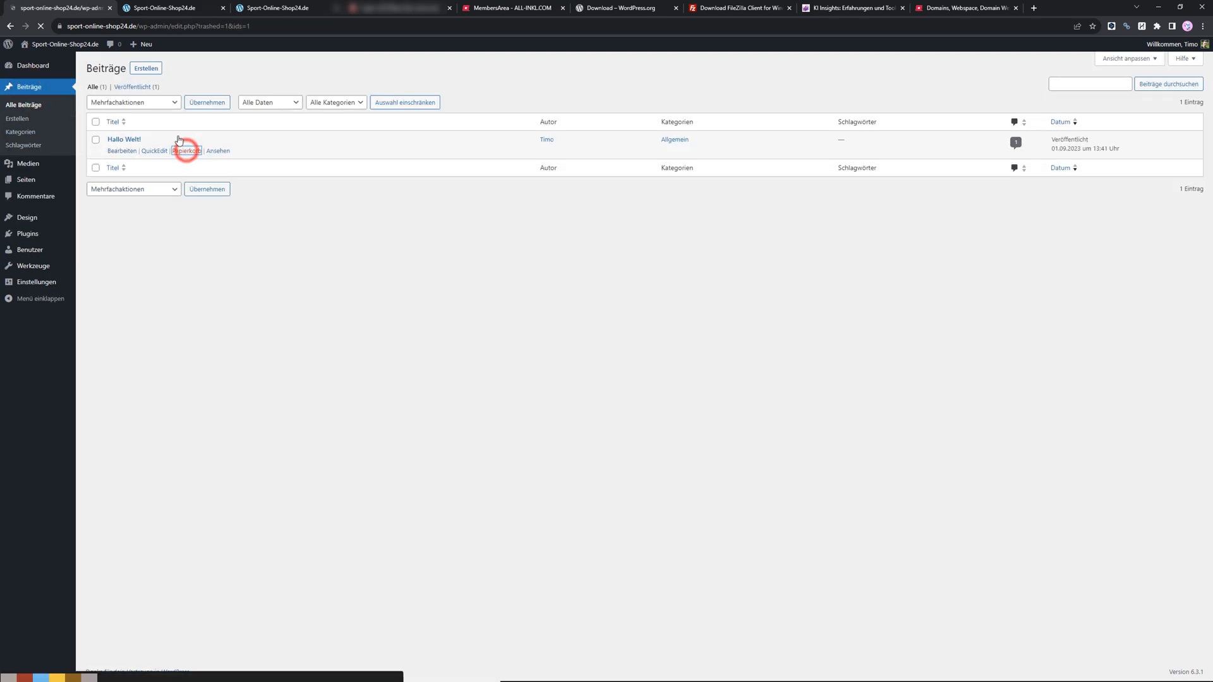
pyautogui.click(119, 115)
pyautogui.click(96, 140)
pyautogui.click(173, 150)
pyautogui.moveTo(30, 67)
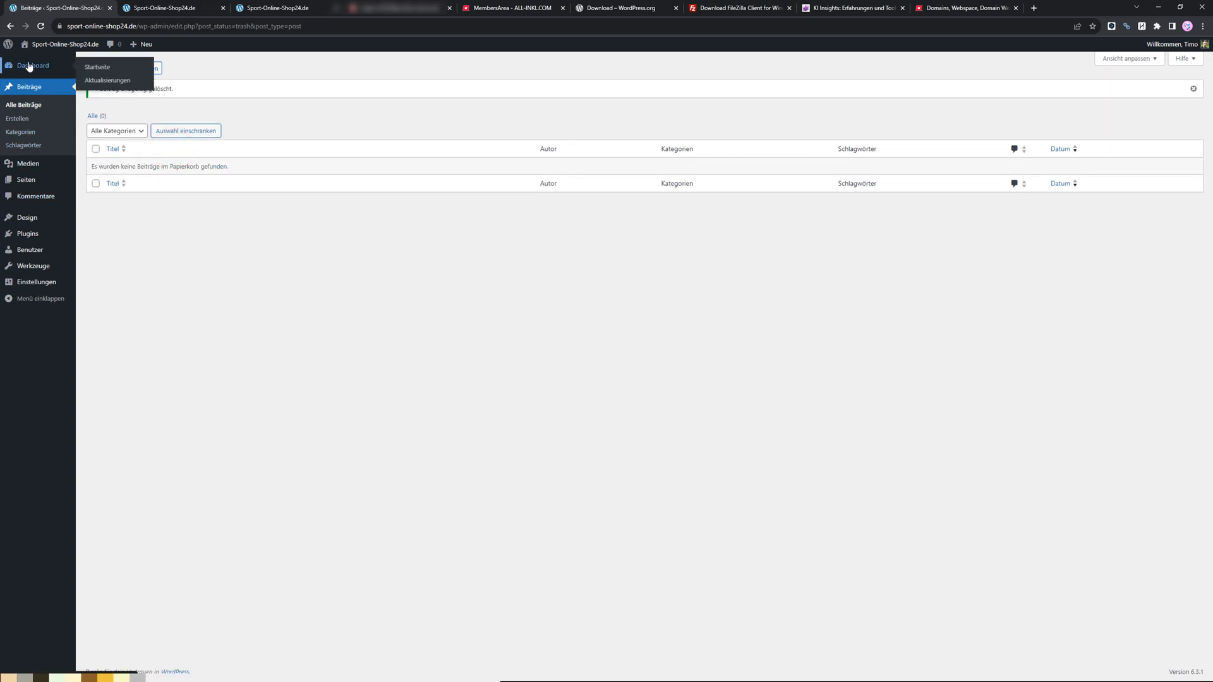
# Review the Comments, Posts and Media sections for remaining default content.
pyautogui.click(32, 194)
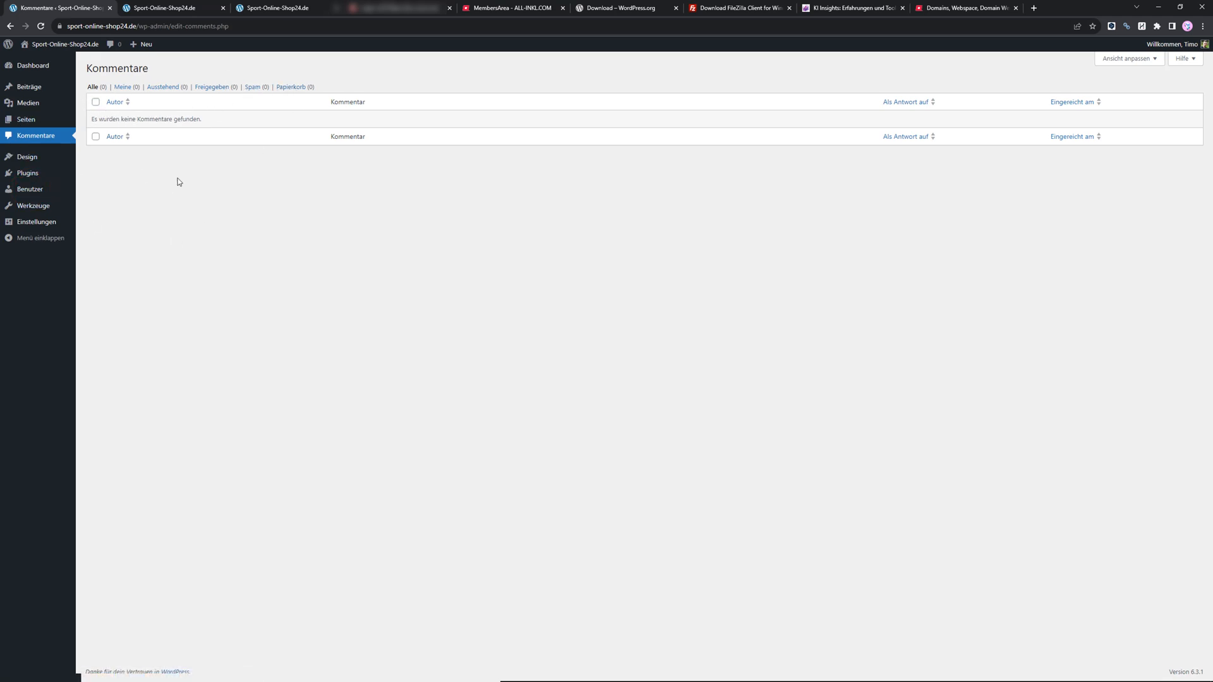
pyautogui.click(25, 89)
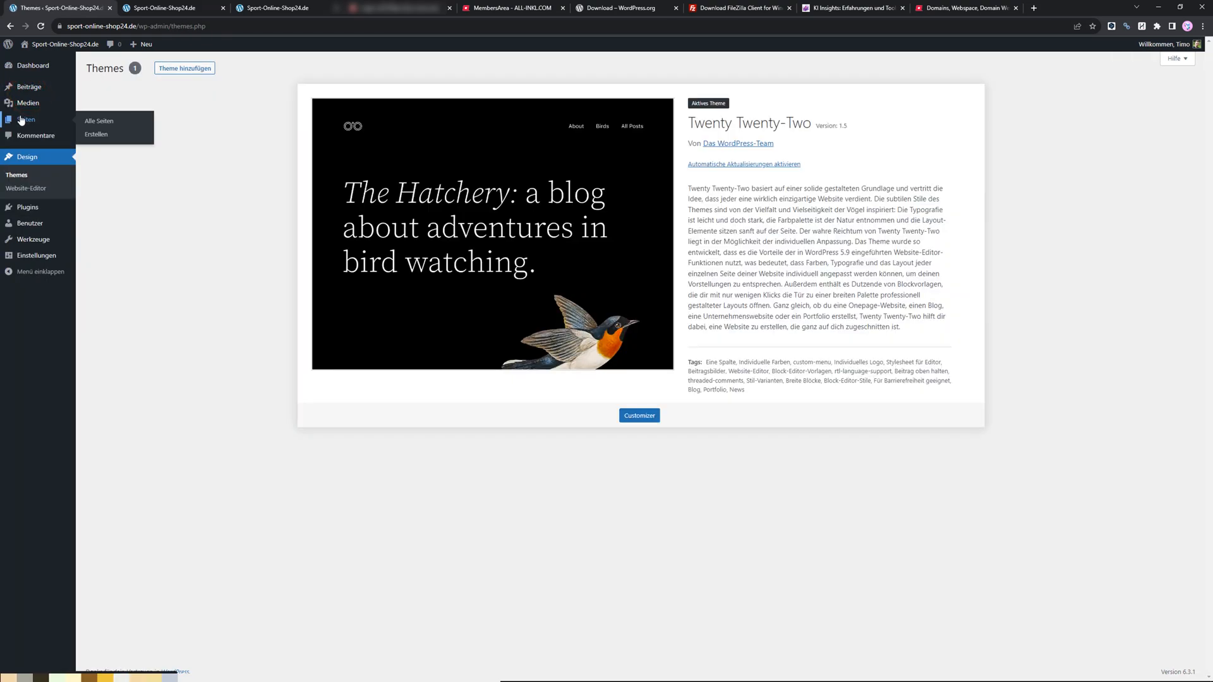
pyautogui.click(28, 101)
pyautogui.click(29, 87)
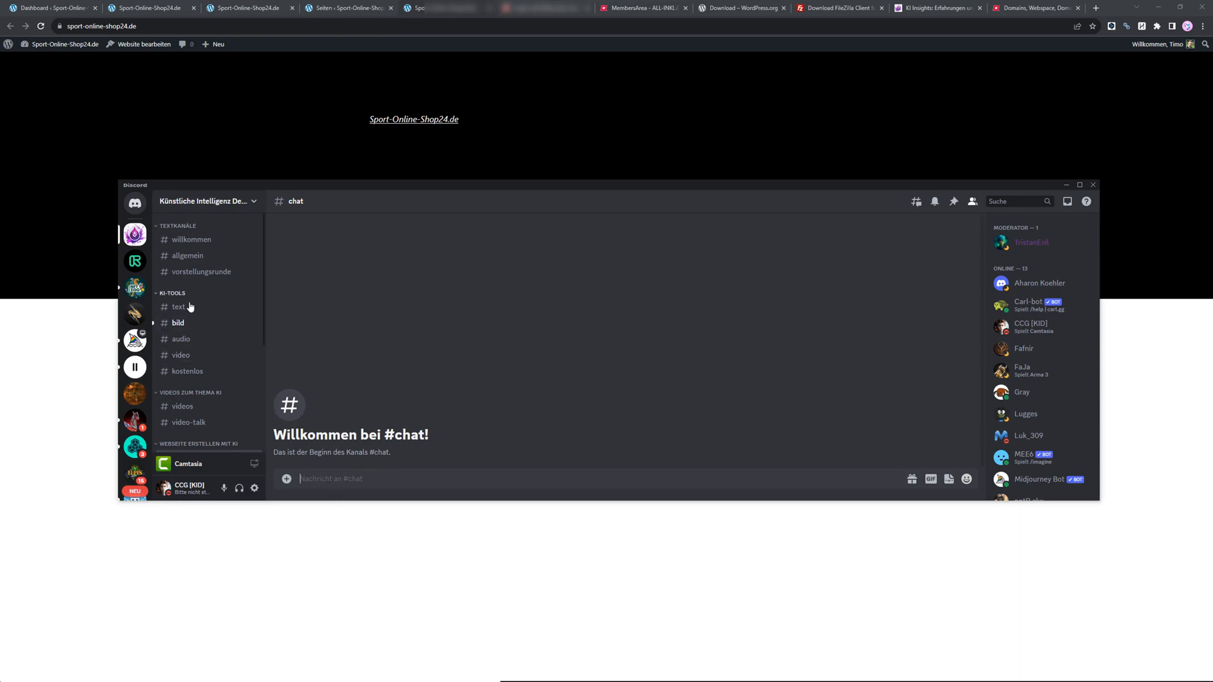
pyautogui.scroll(-4, 202, 310)
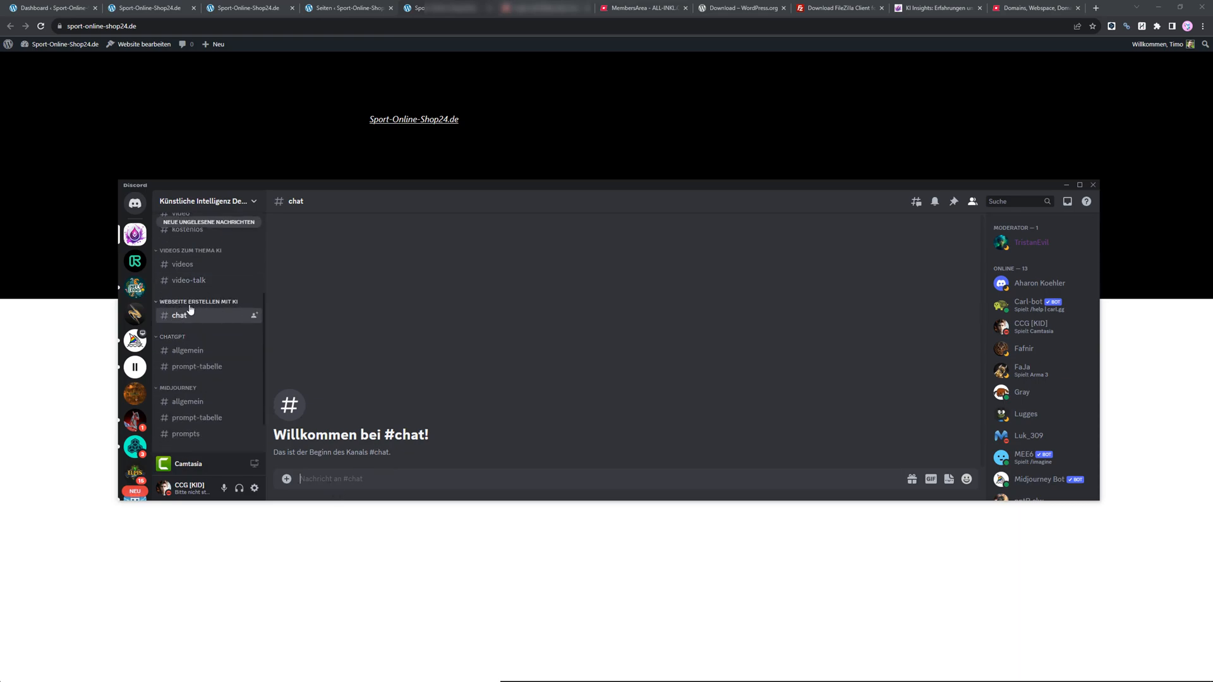
pyautogui.hotkey('alt', 'Tab')
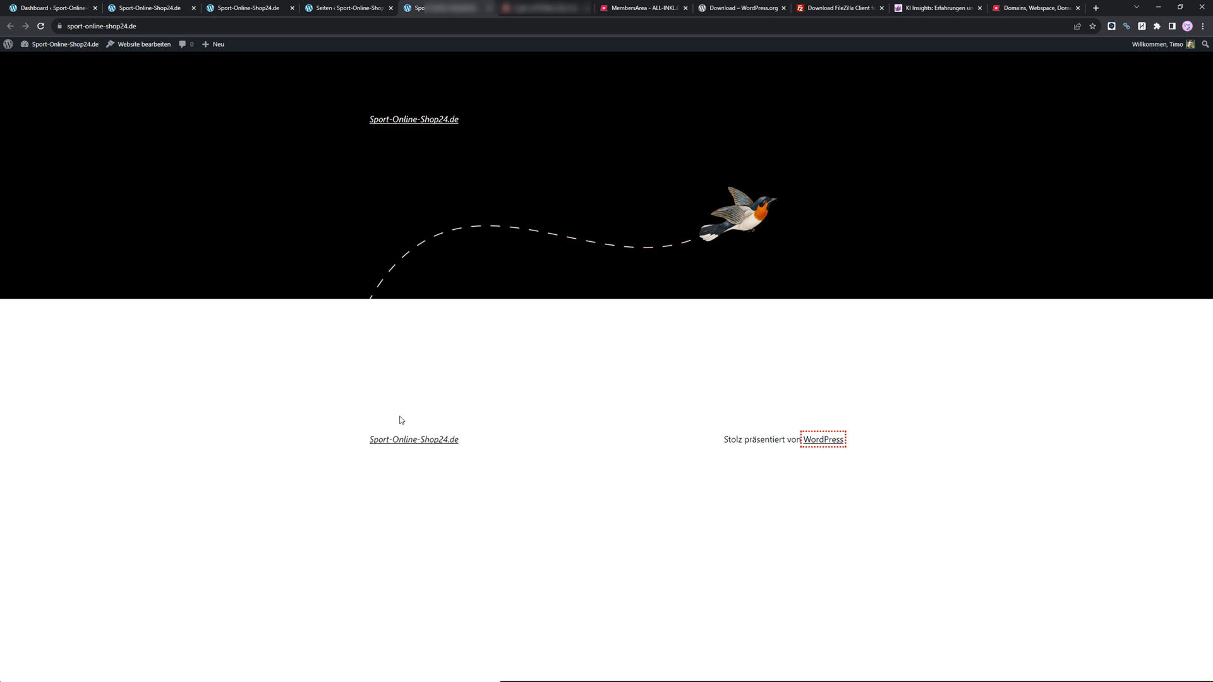